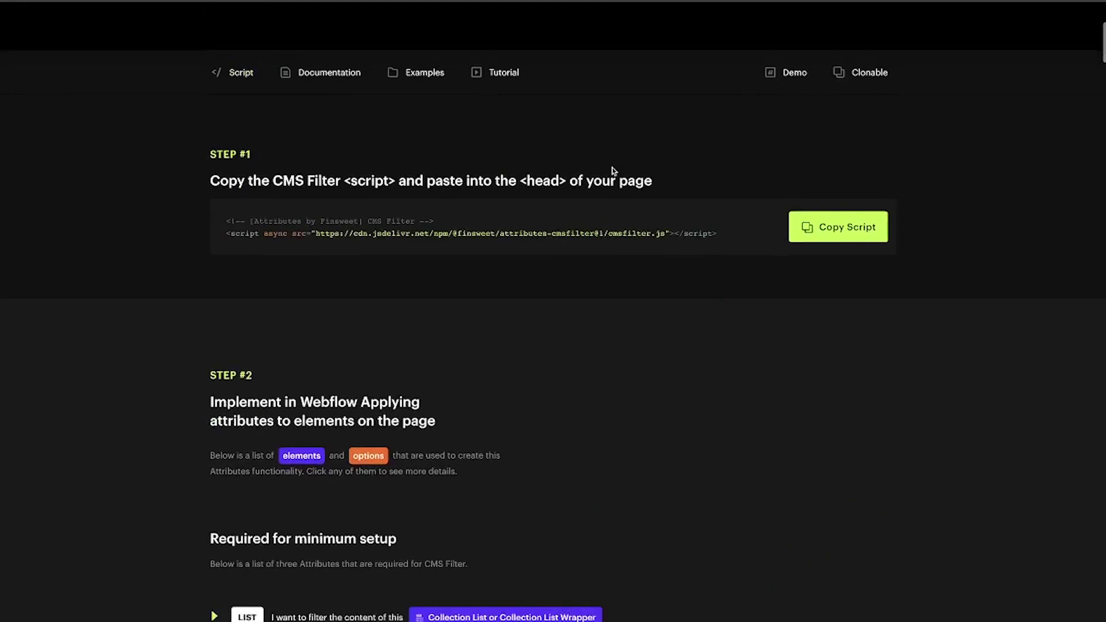
- Open the required List element in the CMS Filter documentation and copy its attribute name fs-cmsfilter-element
scroll(614, 173, down, 5)
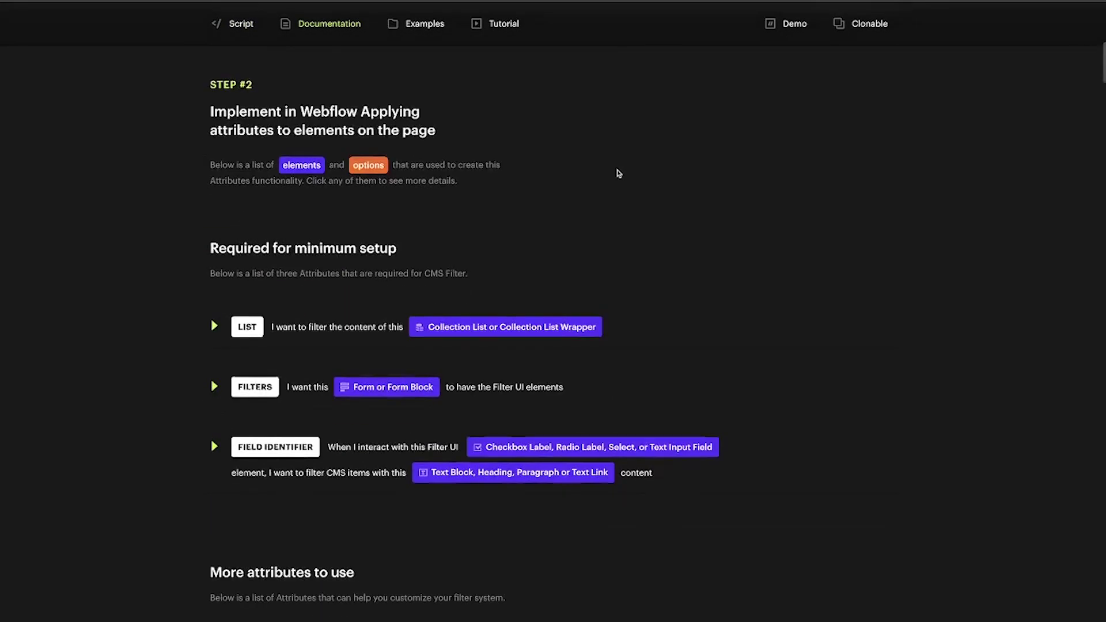
scroll(617, 173, down, 1)
scroll(601, 193, down, 1)
scroll(596, 196, down, 1)
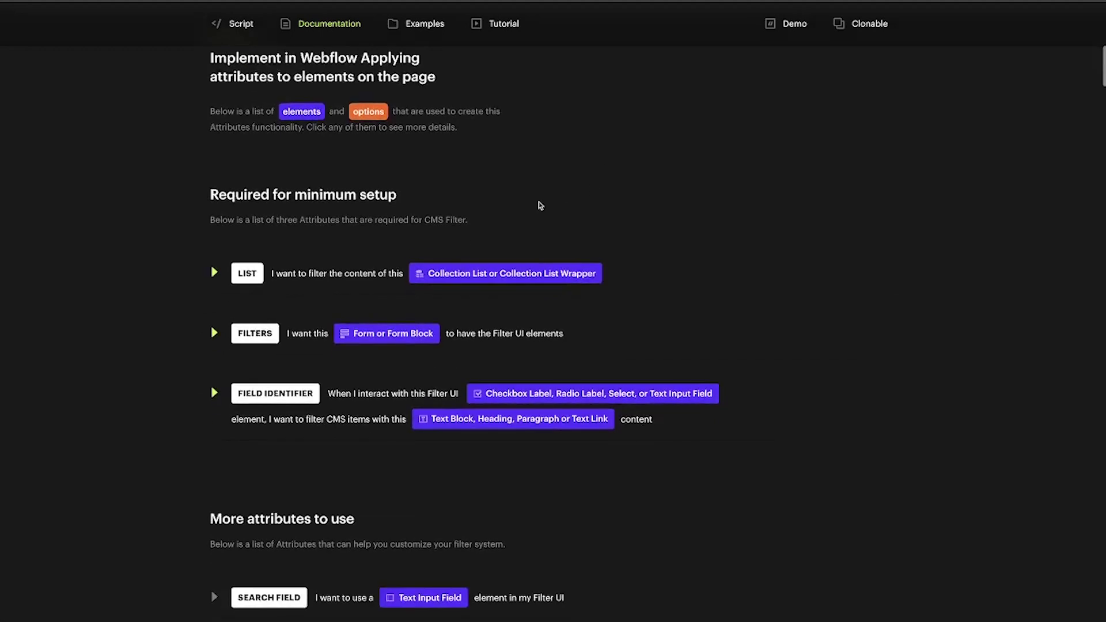
click(304, 285)
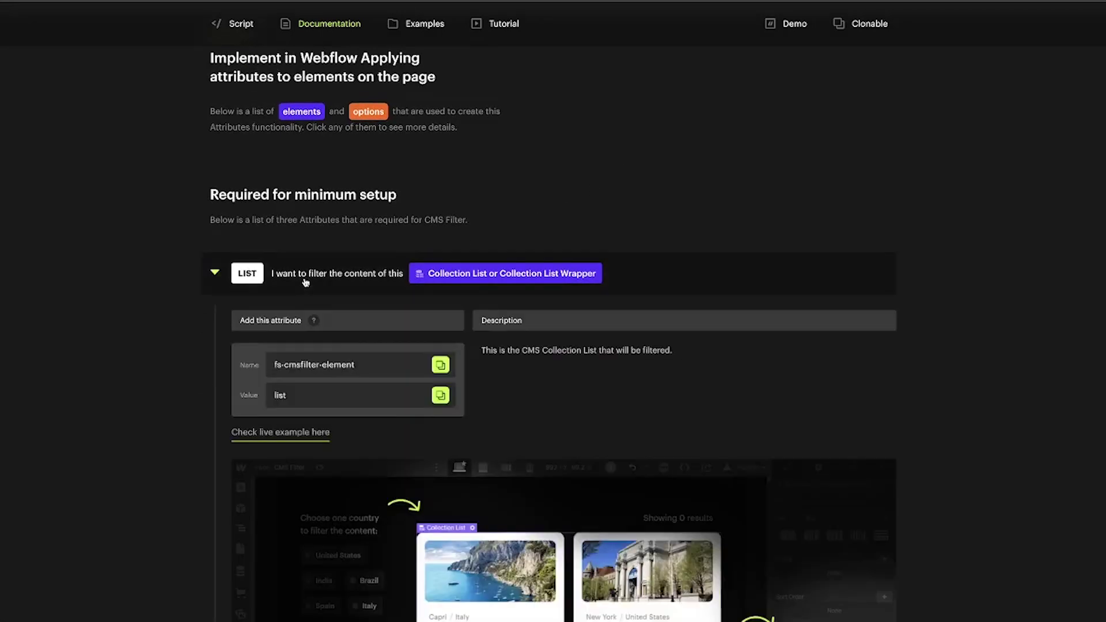
scroll(403, 242, down, 5)
scroll(506, 182, down, 3)
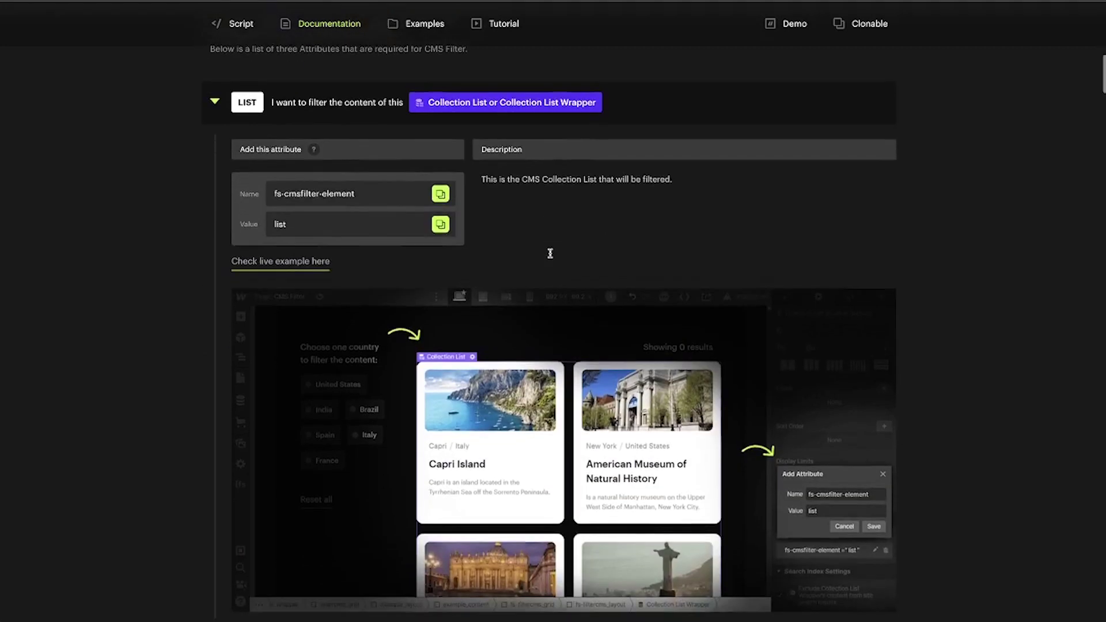
click(440, 194)
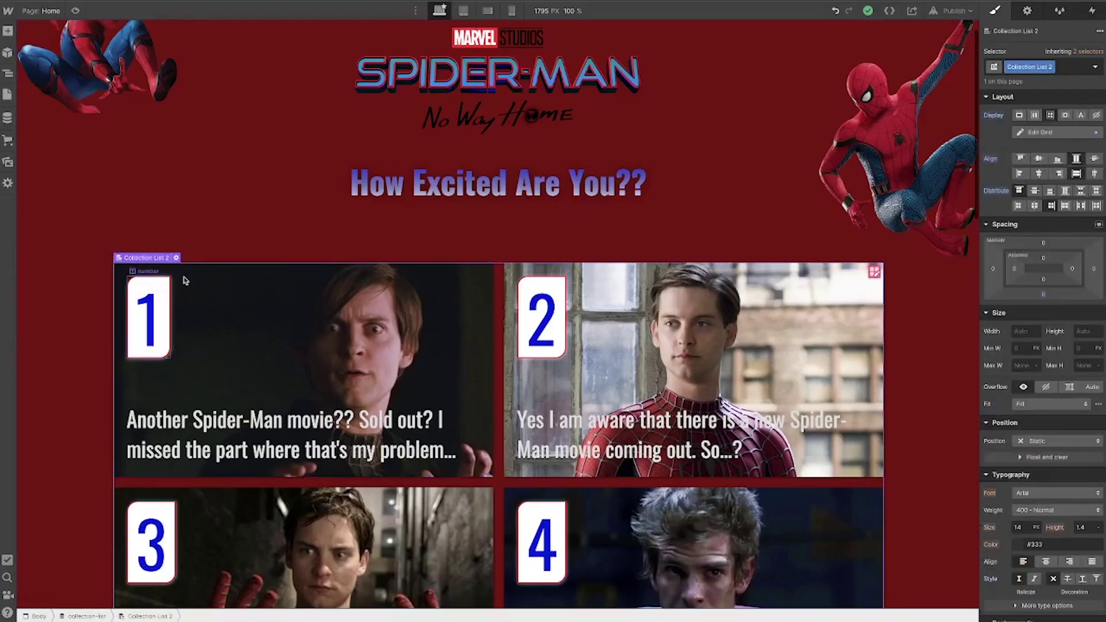
- In the Webflow Designer, add the custom attribute fs-cmsfilter-element with the value list to Collection List 2
scroll(739, 286, down, 5)
scroll(739, 287, up, 5)
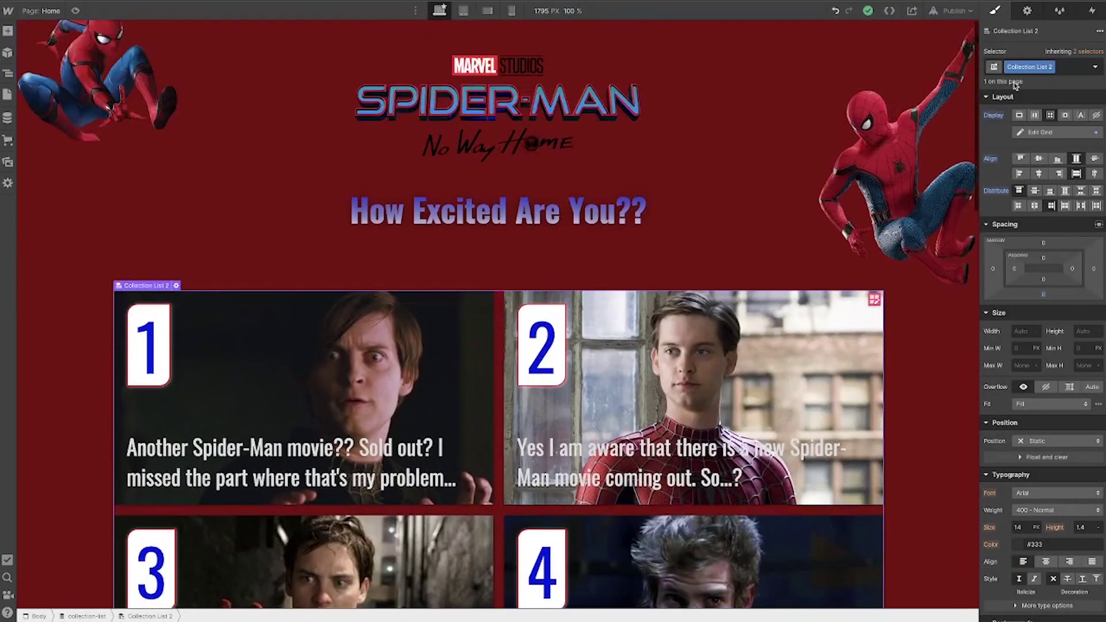
click(1027, 10)
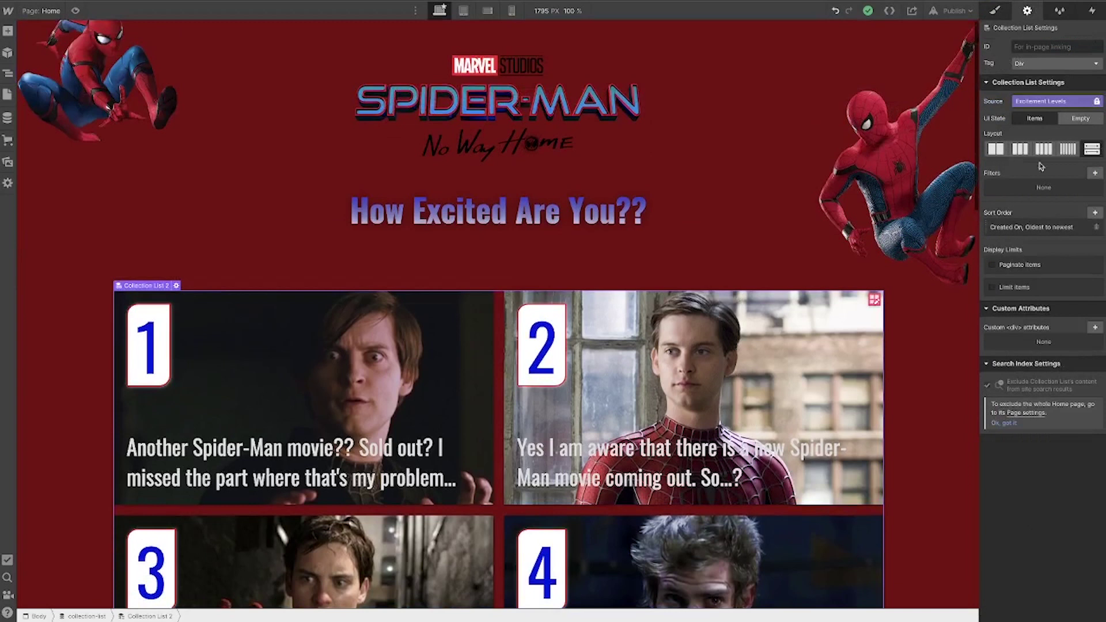
click(1096, 327)
key(ctrl+v)
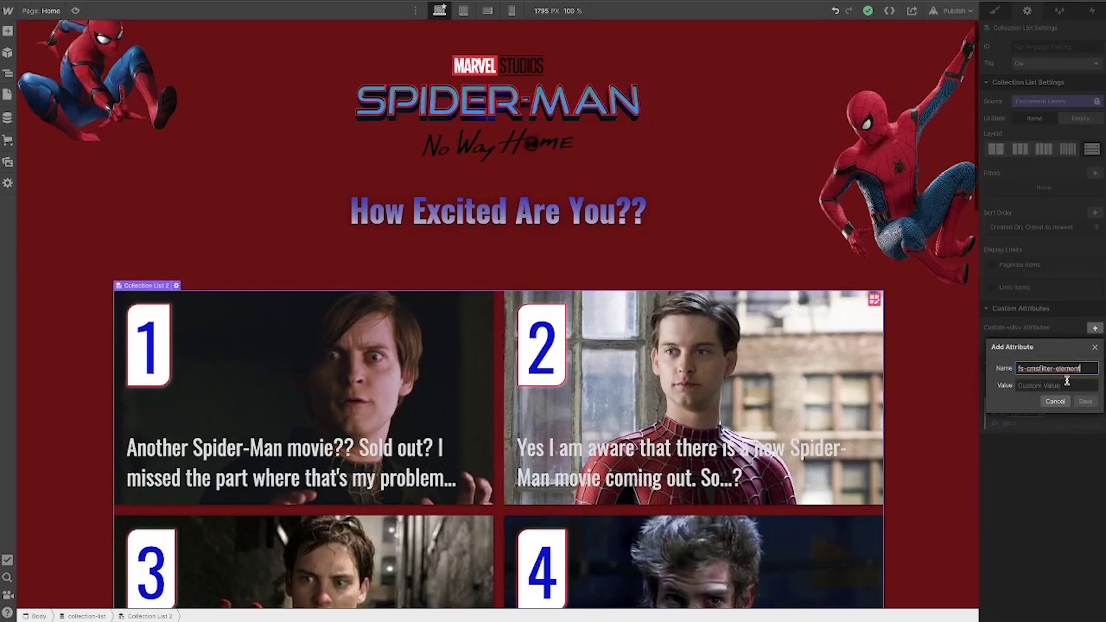
click(1066, 385)
text(list)
click(1086, 401)
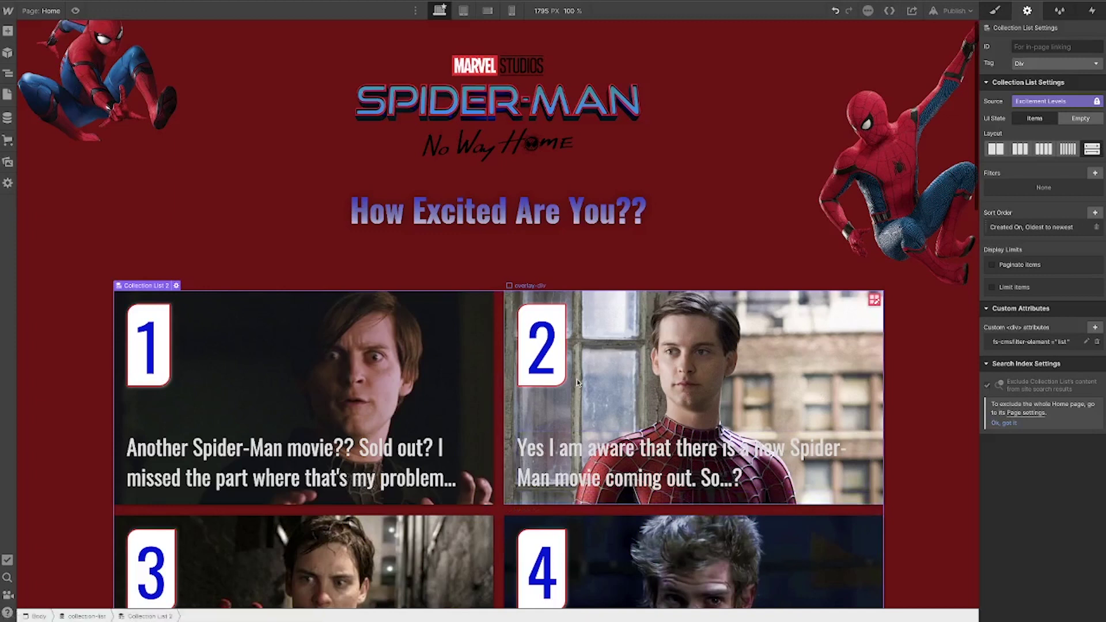
- Add a Form Block to the page body between the logo-div and the collection-list section
key(z)
click(40, 51)
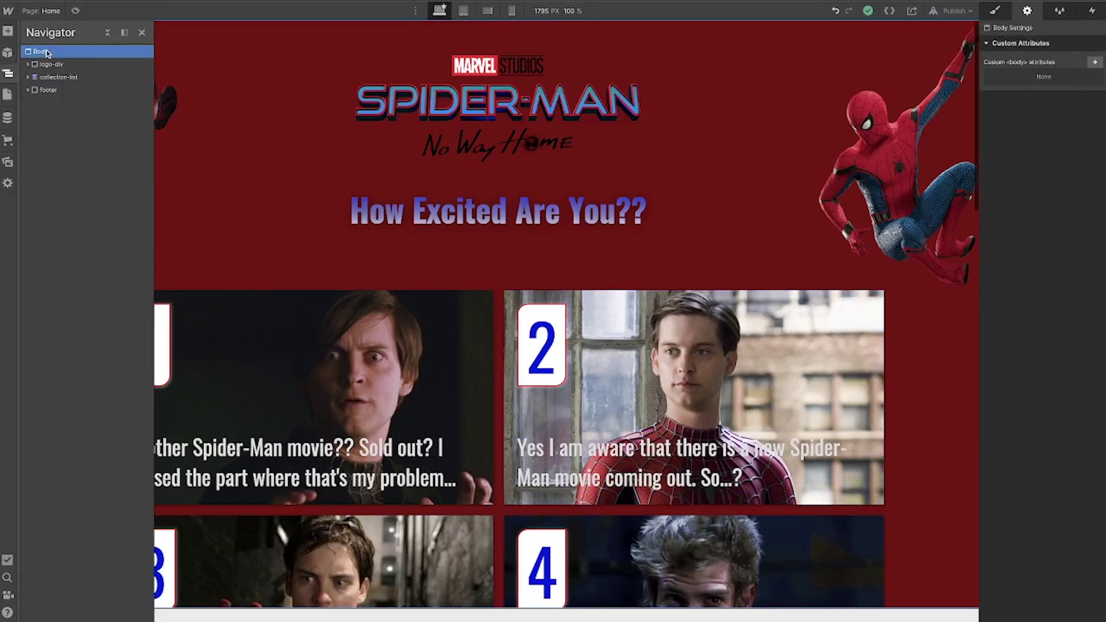
key(ctrl+e)
text(form)
key(Return)
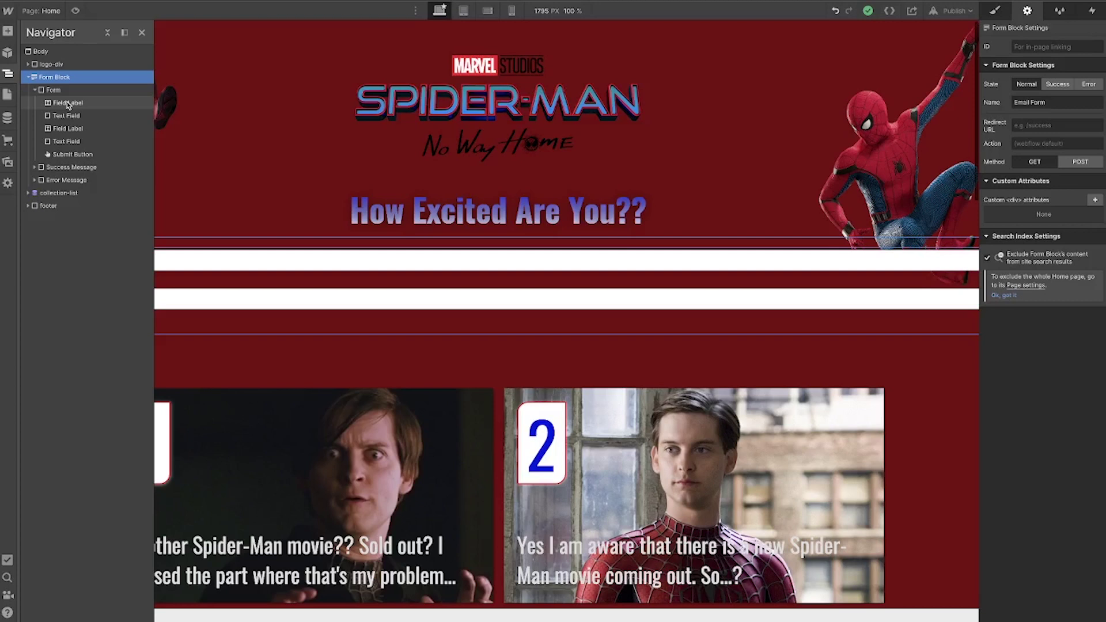
- Delete all field labels, text fields and the submit button from the form, then select the empty Form
click(68, 104)
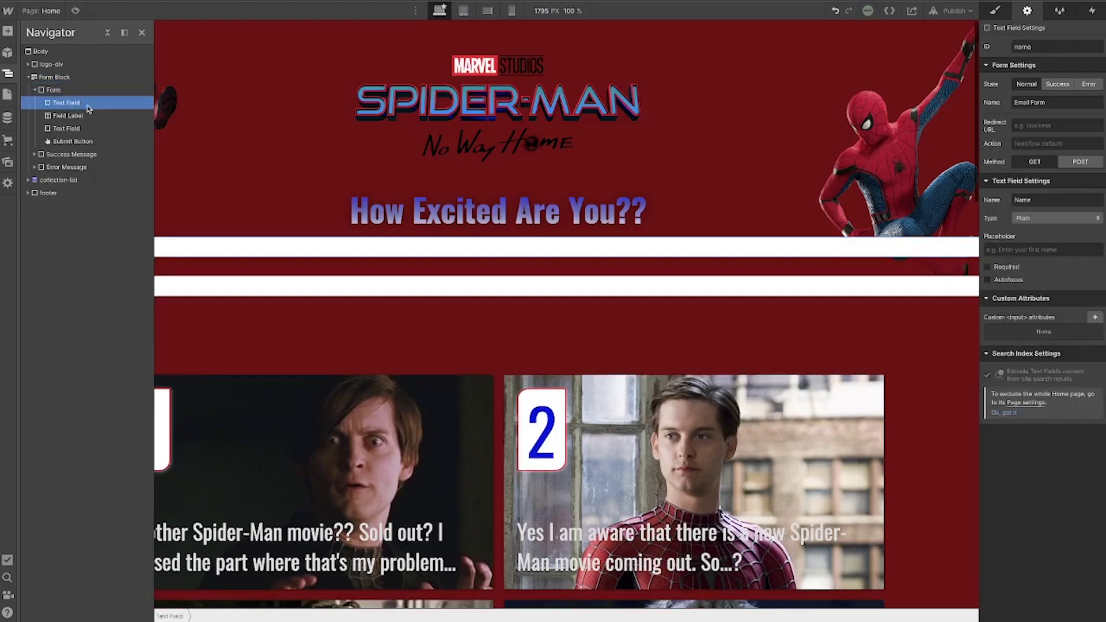
key(Delete)
key(Delete)
key(Delete)
key(Delete)
key(Delete)
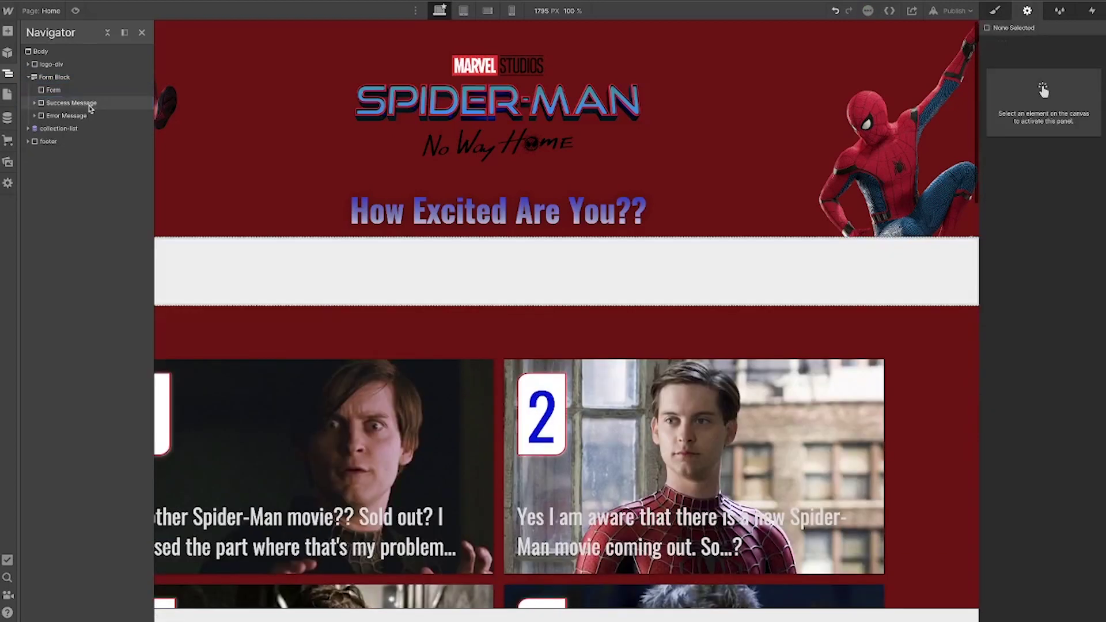
click(68, 91)
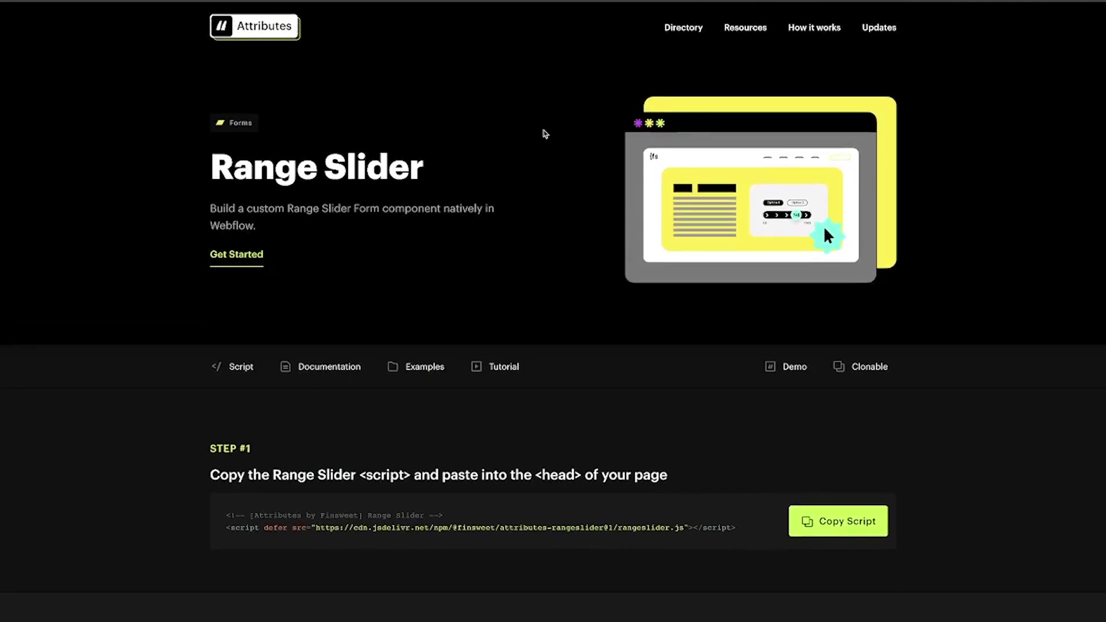
- Copy the Range Slider script from the Finsweet Attributes Range Slider page
scroll(474, 139, down, 9)
scroll(476, 138, up, 6)
scroll(470, 144, up, 3)
scroll(487, 469, down, 1)
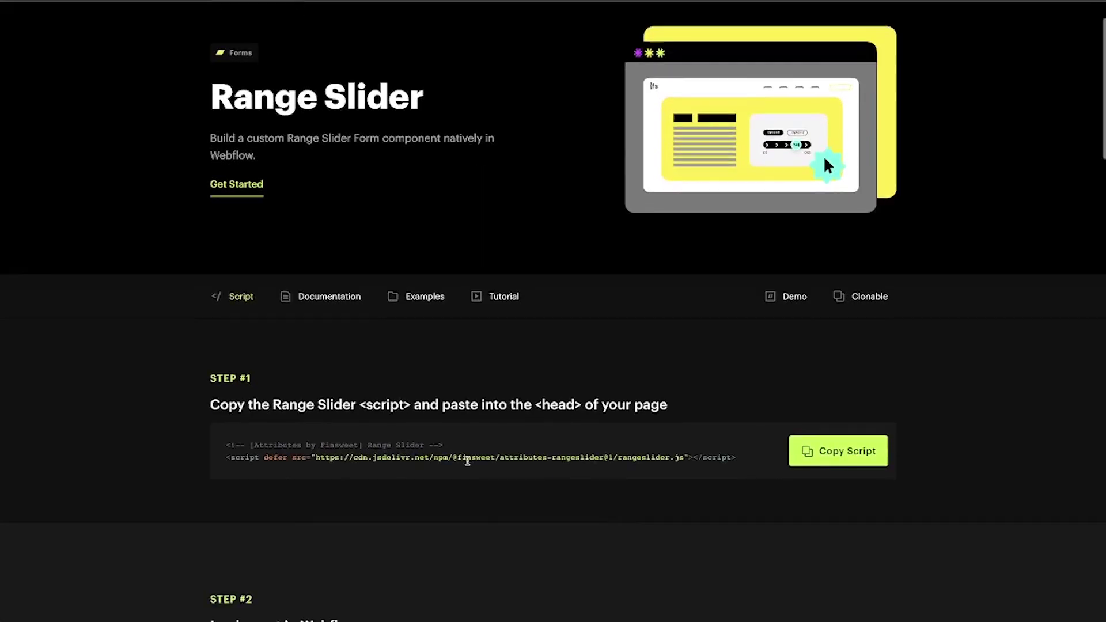
click(846, 455)
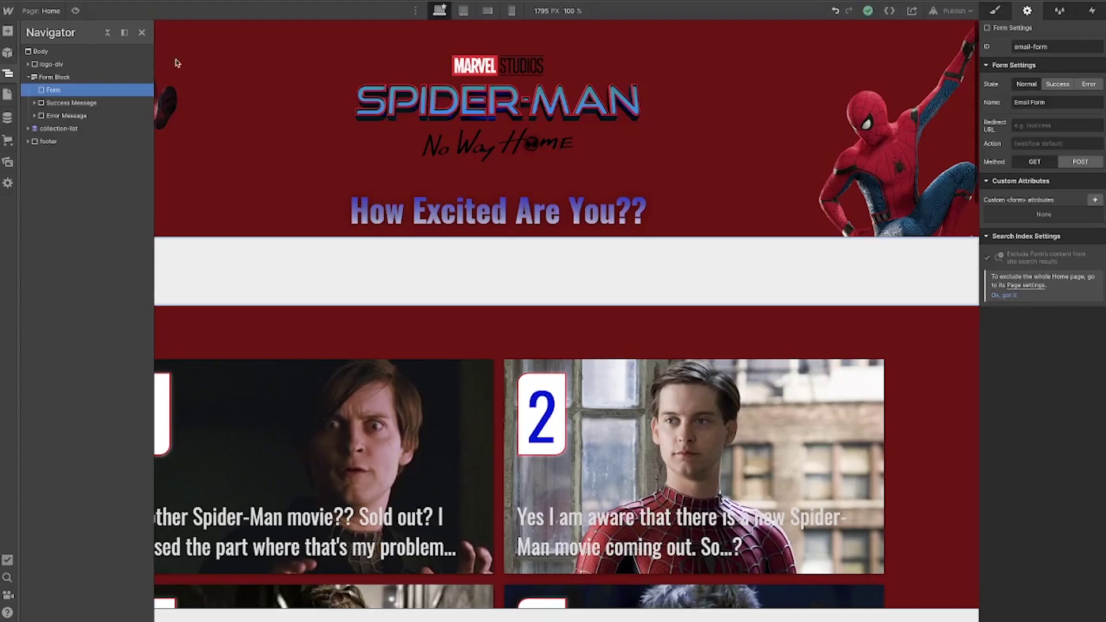
- In Webflow, paste the Range Slider script below the CMS Filter script in the Home page's head code and save
click(7, 94)
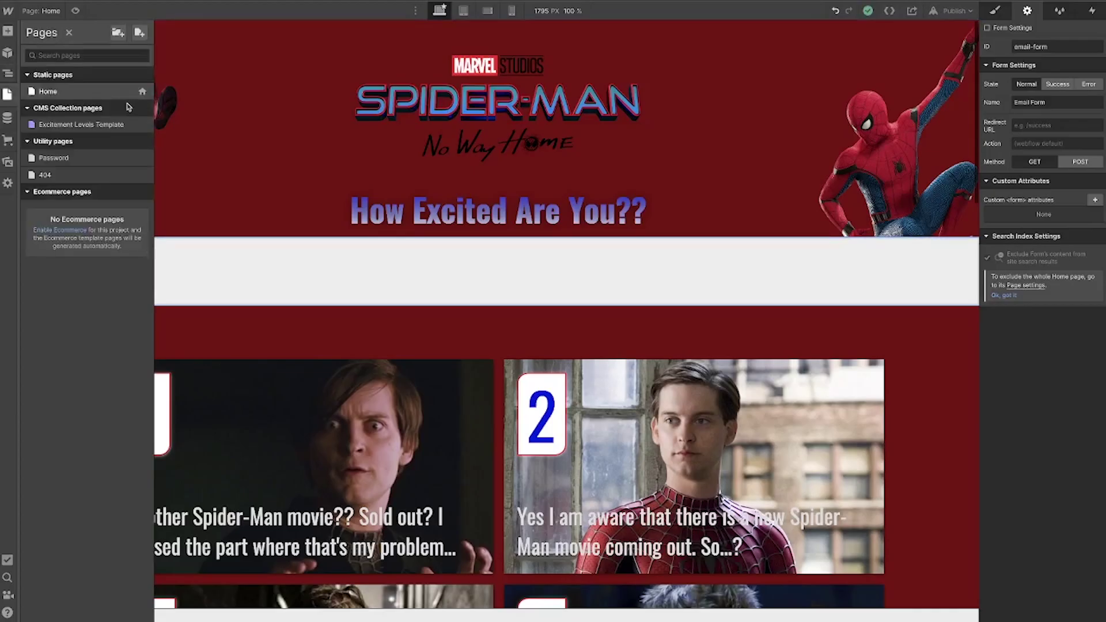
click(142, 91)
scroll(319, 234, down, 10)
click(311, 148)
key(Return)
key(ctrl+v)
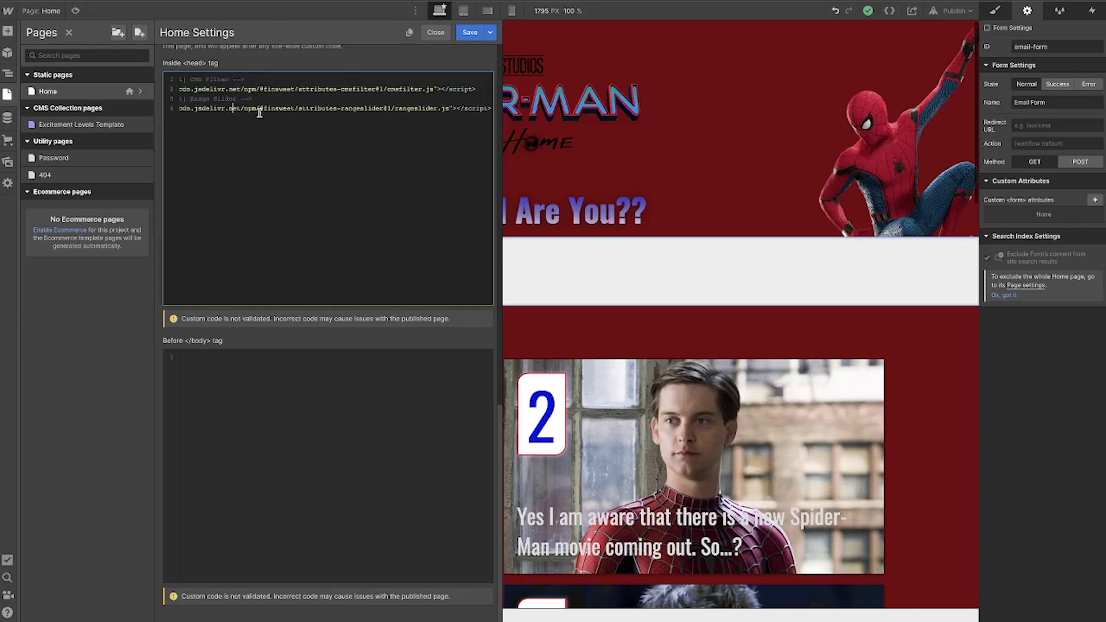
click(470, 33)
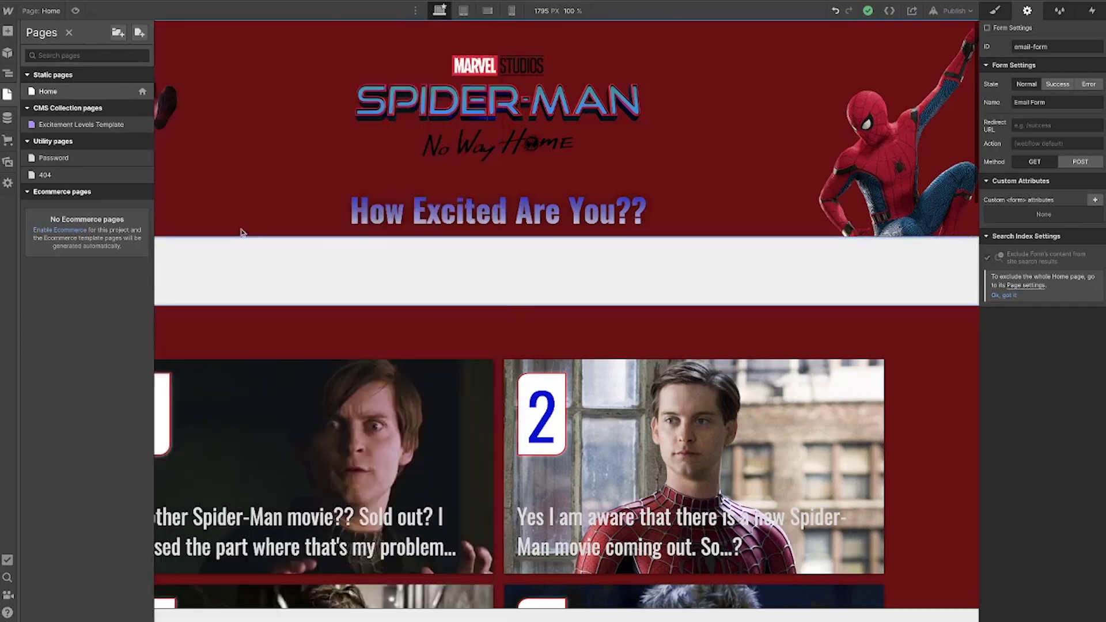
click(8, 95)
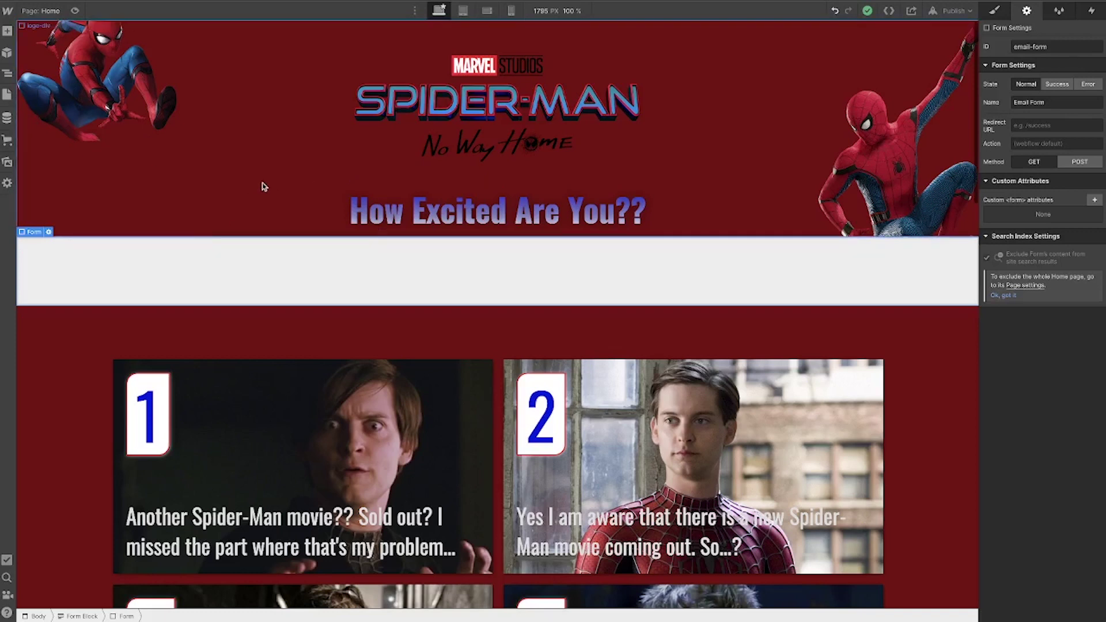
- Add a div block inside the Form and give it the class wrapper
click(7, 73)
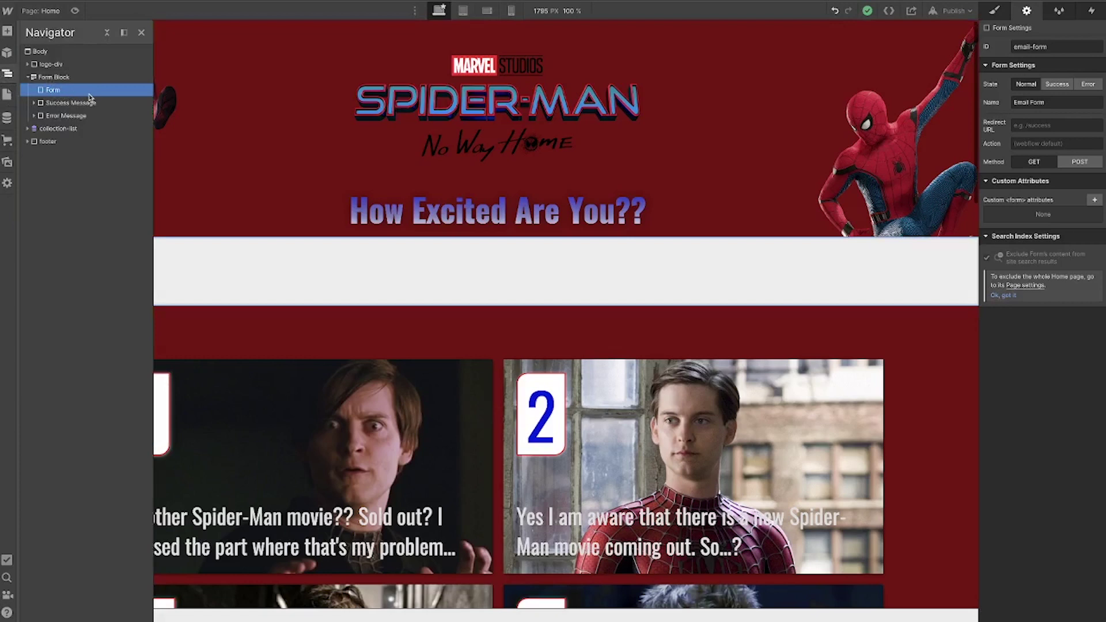
key(ctrl+e)
text(div)
key(Return)
key(ctrl+Return)
text(wrapper)
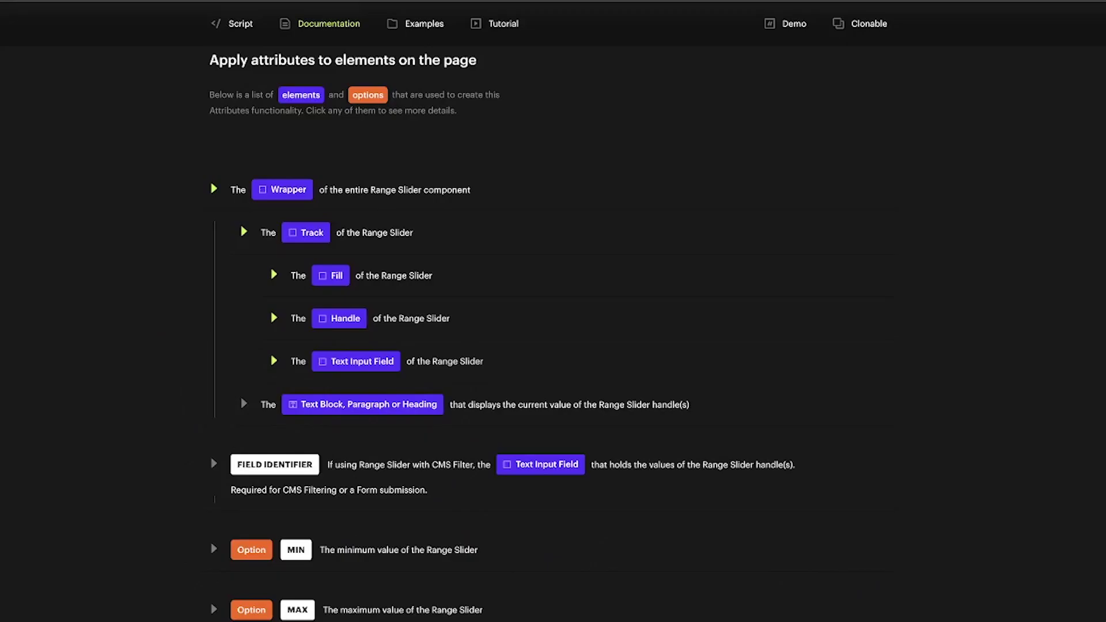
- Add the documented attribute fs-rangeslider-element with the value wrapper to the wrapper div, and set its padding to 20 px on all sides
click(387, 201)
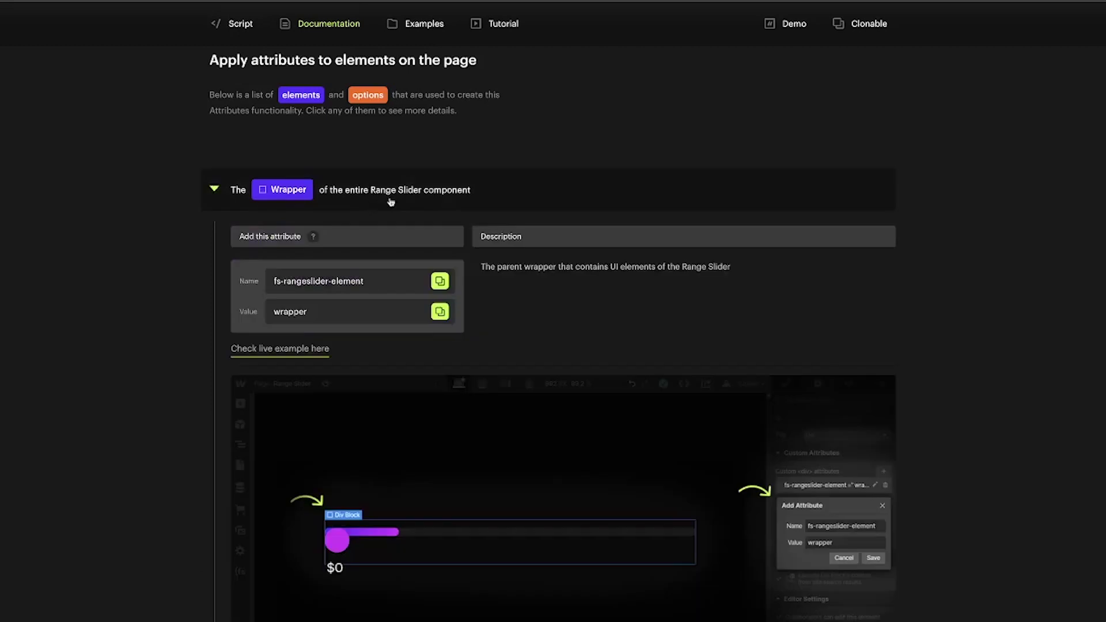
click(441, 282)
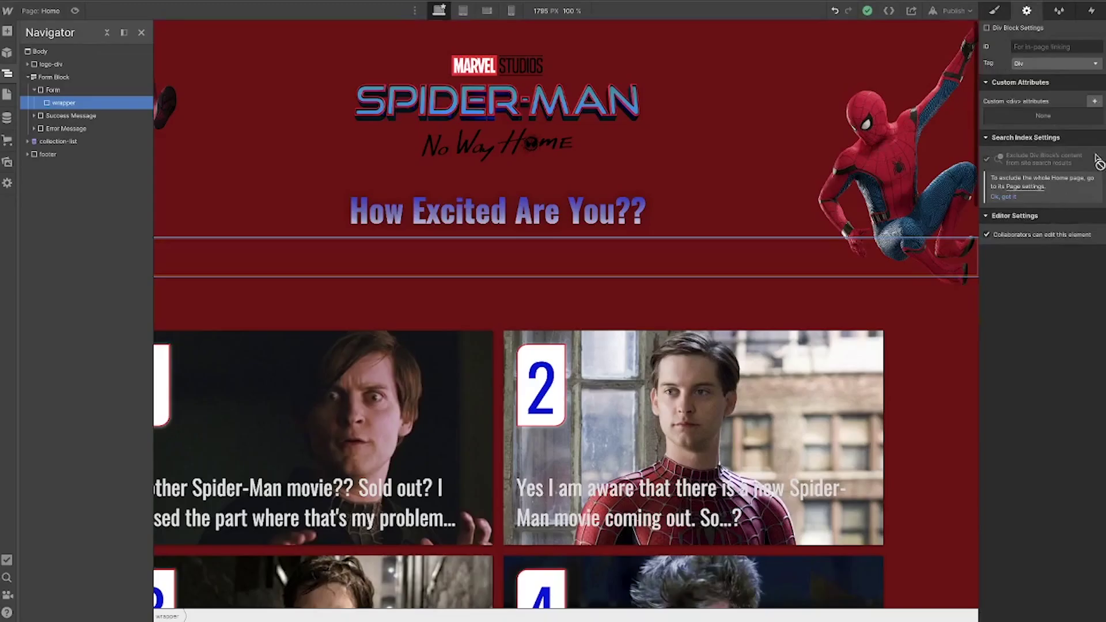
click(1095, 101)
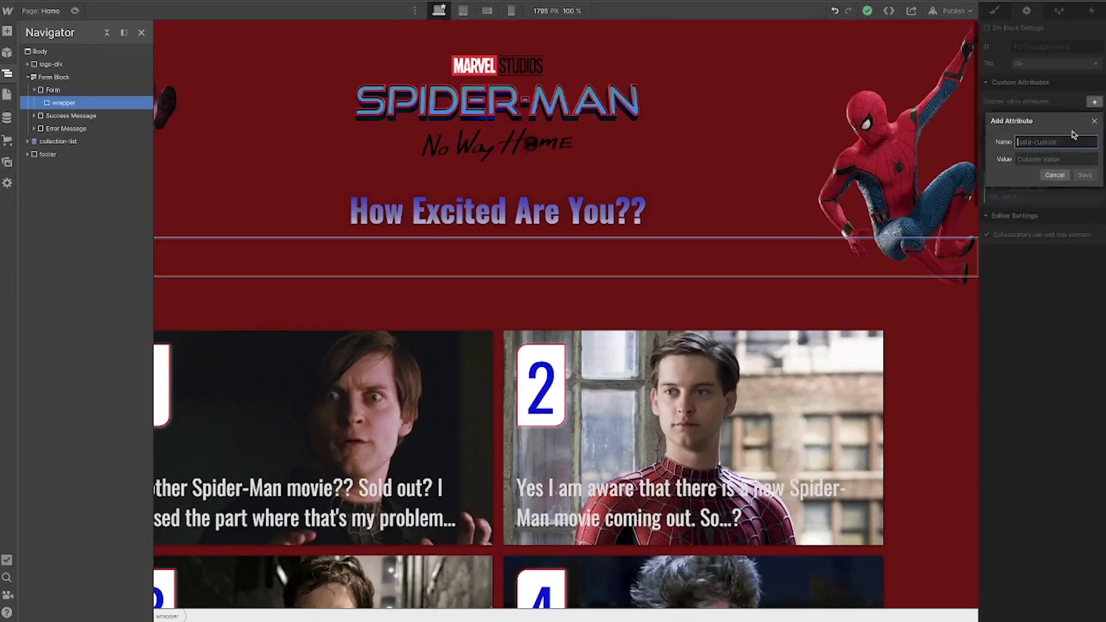
key(ctrl+v)
click(1043, 161)
text(wrapper)
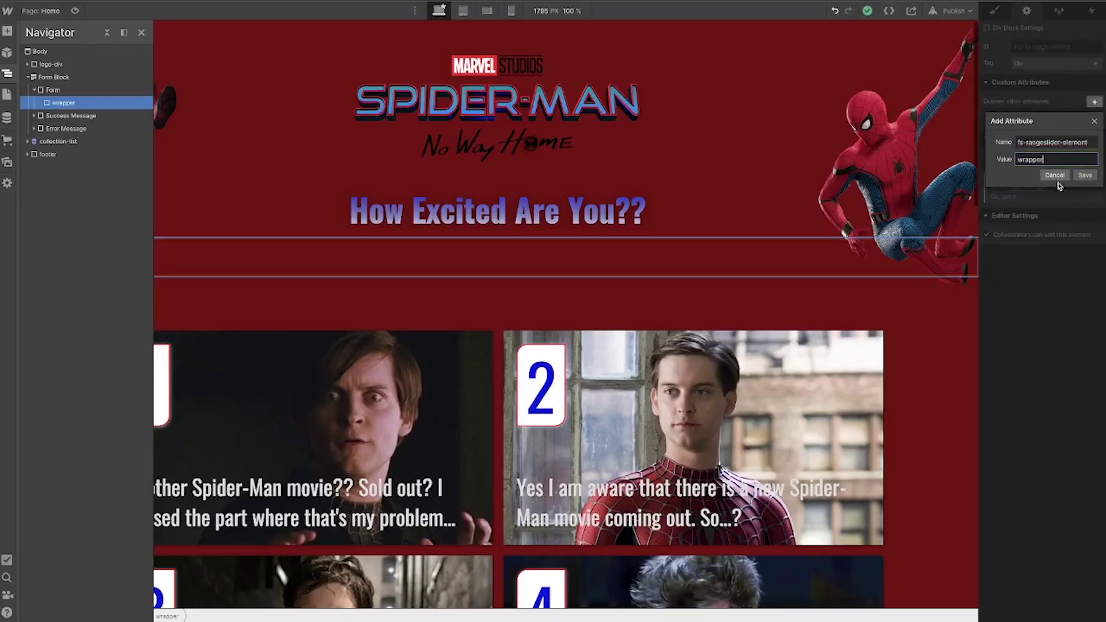
key(Return)
key(s)
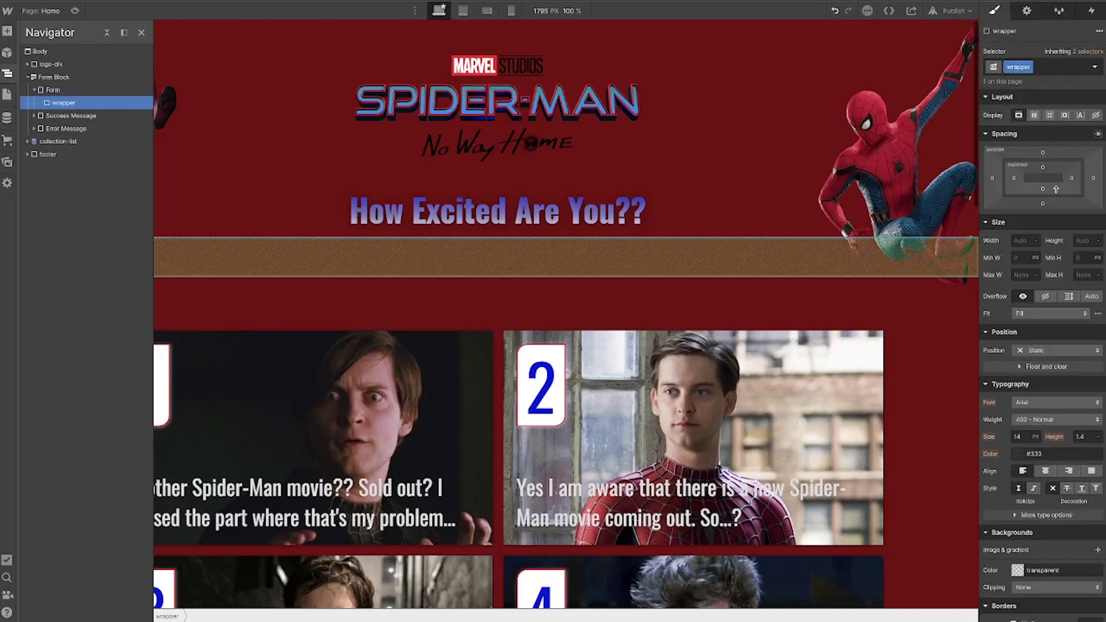
drag(1057, 186, 1058, 179)
- Add a div block inside the wrapper and give it the class track
key(ctrl+e)
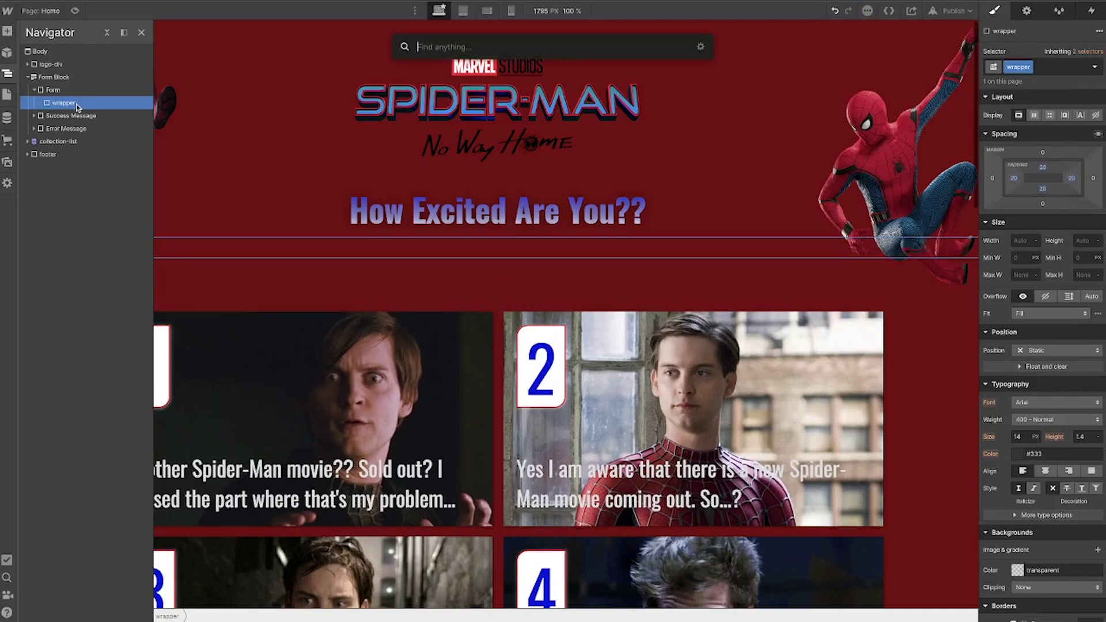
text(div)
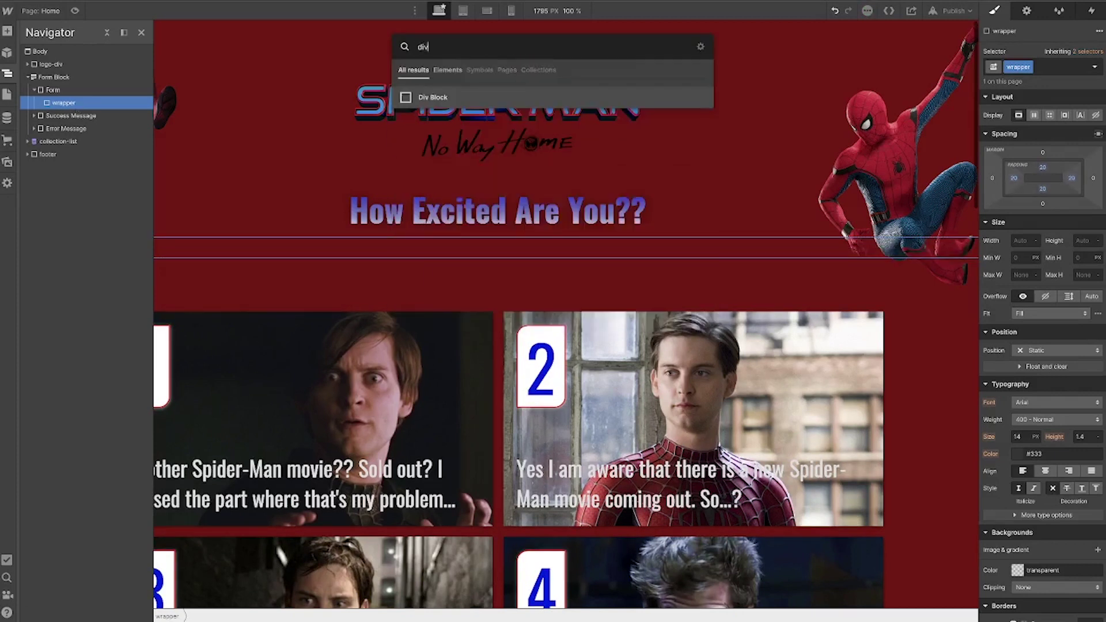
key(Return)
key(ctrl+Return)
text(track)
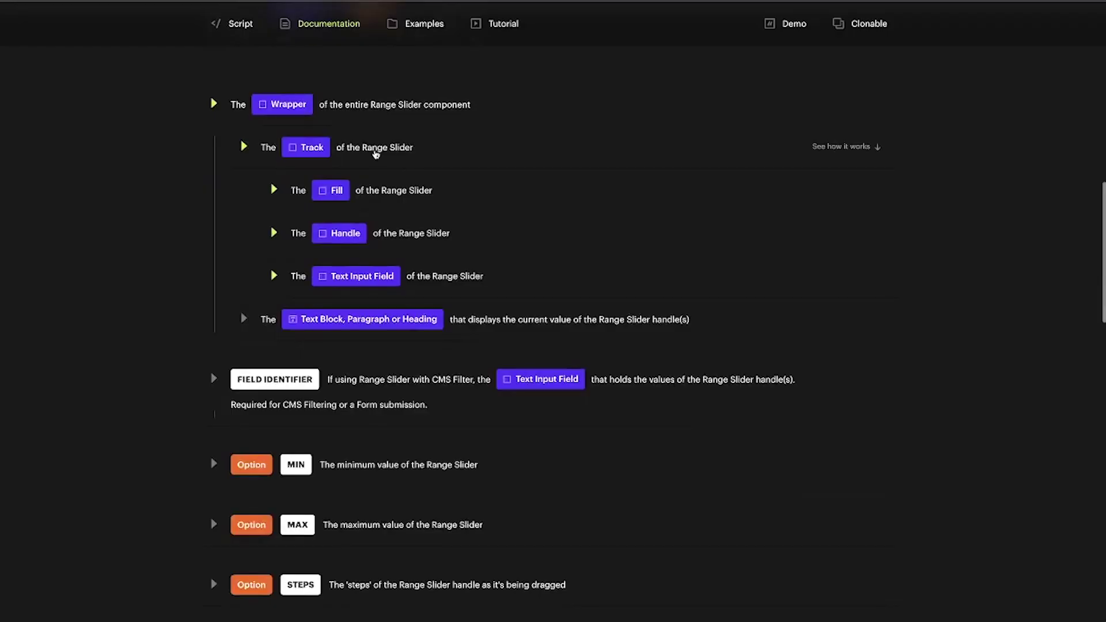
- Look up the Track entry in the Range Slider documentation and add fs-rangeslider-element with the value track to the track div
click(374, 153)
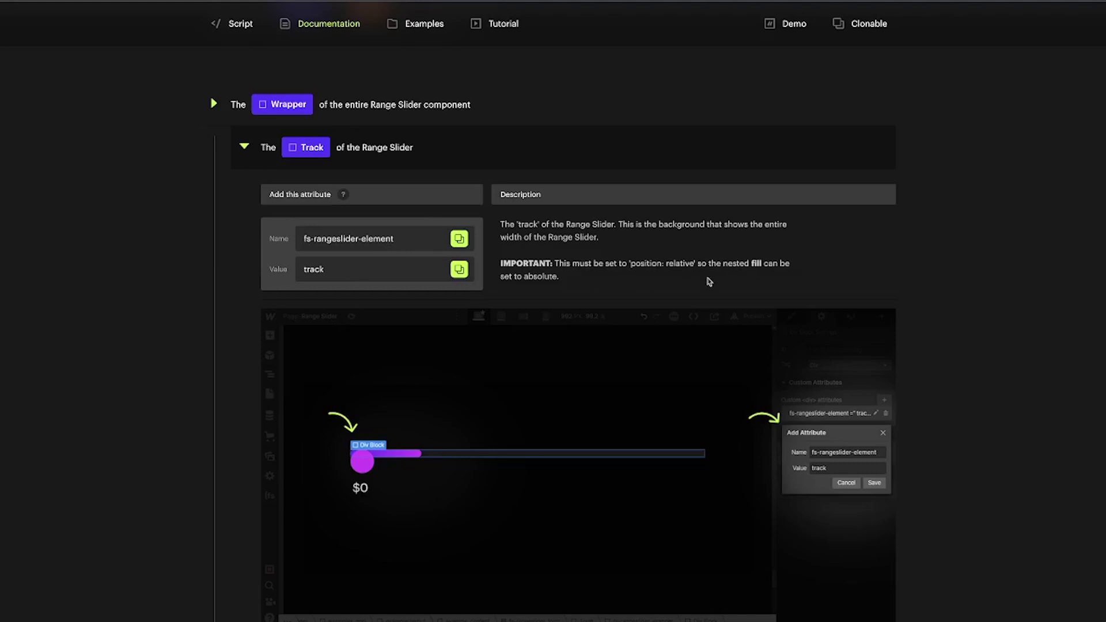
text(rack)
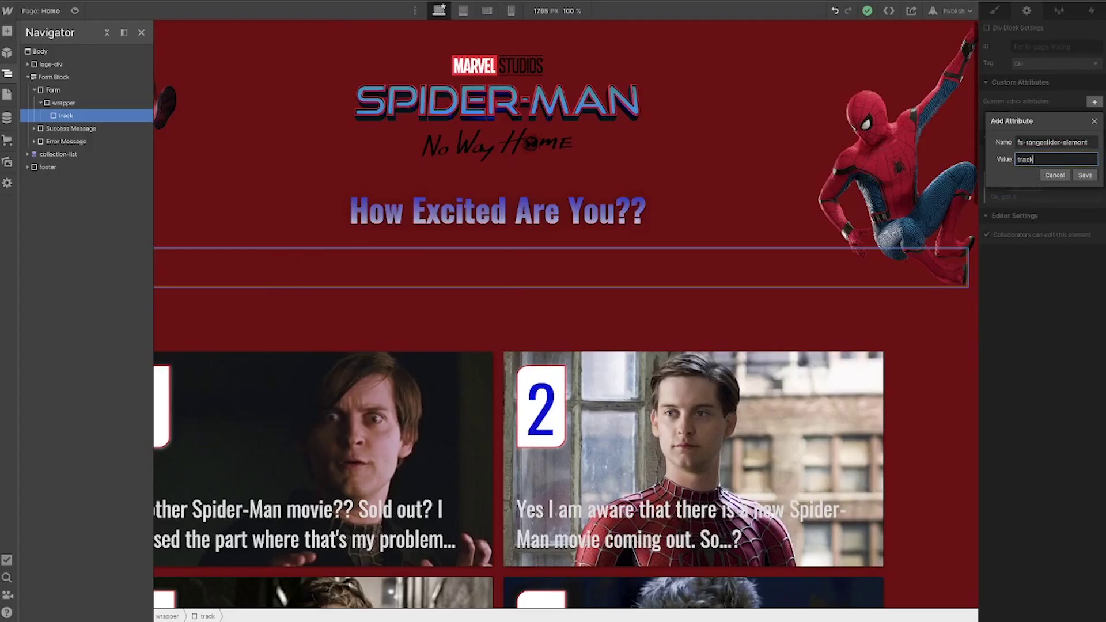
click(1075, 176)
- Set the track's position to relative, its width to 96% and its height to 0.5 rem
key(s)
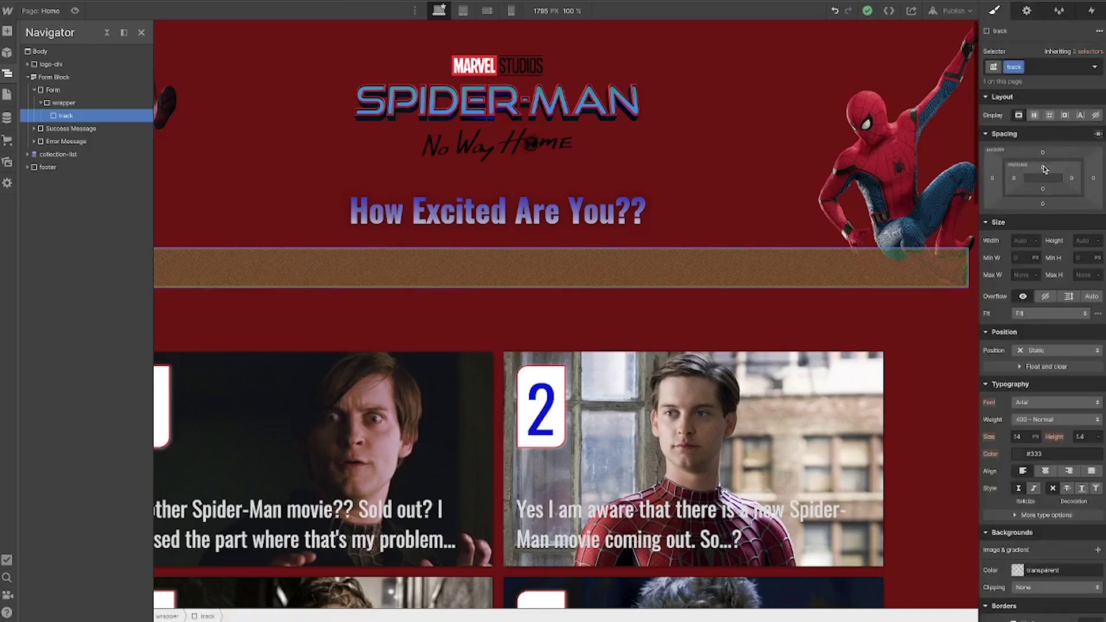
click(1018, 242)
text(86%)
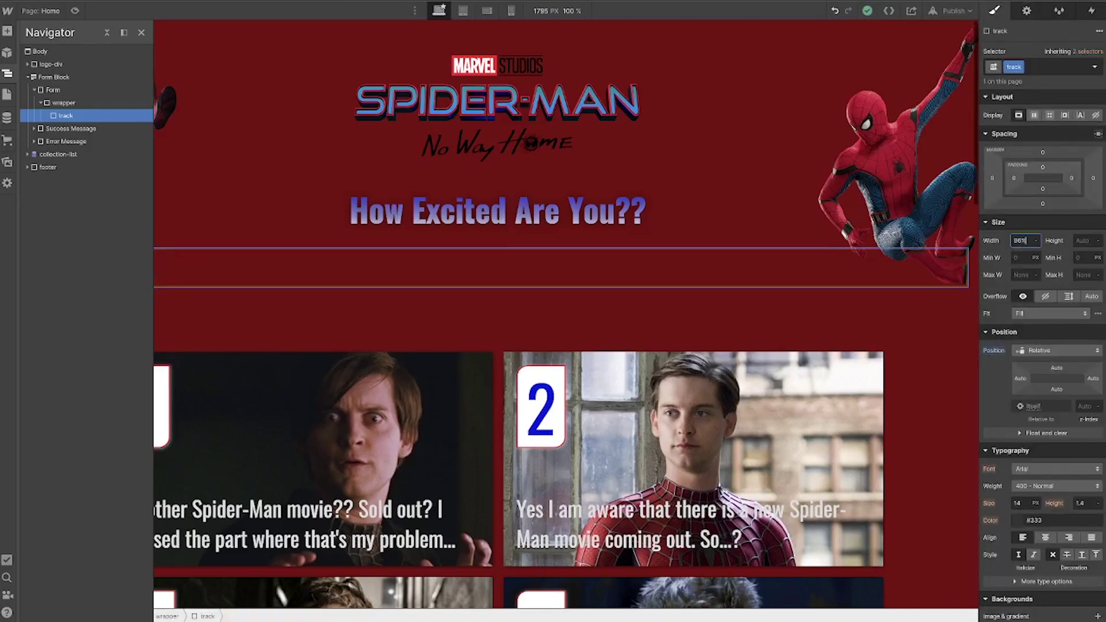
key(Return)
click(1075, 240)
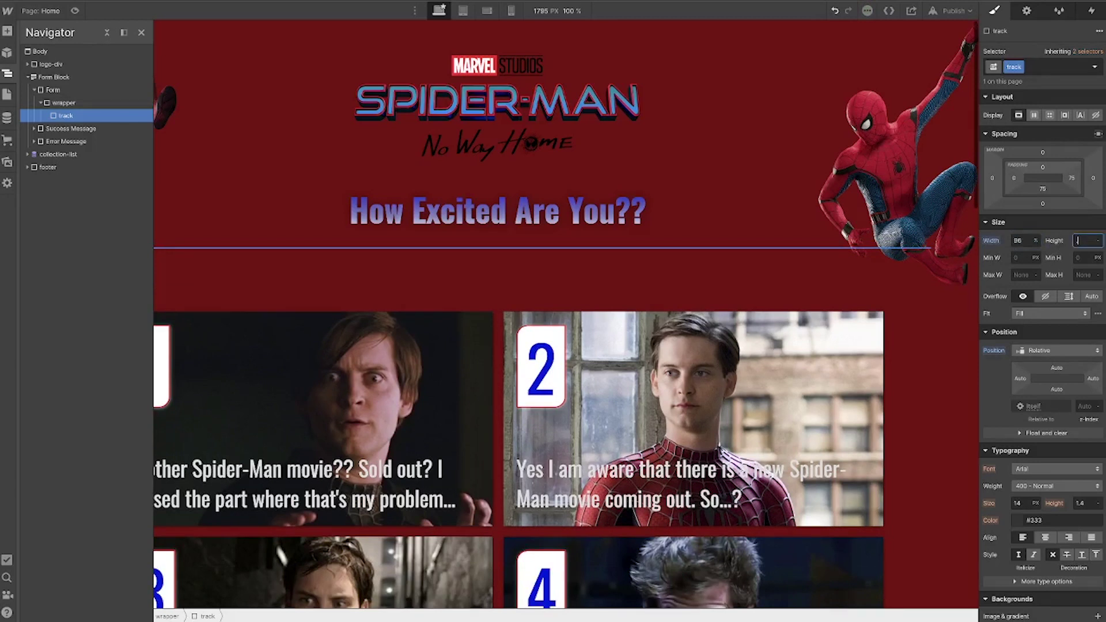
key(Return)
key(z)
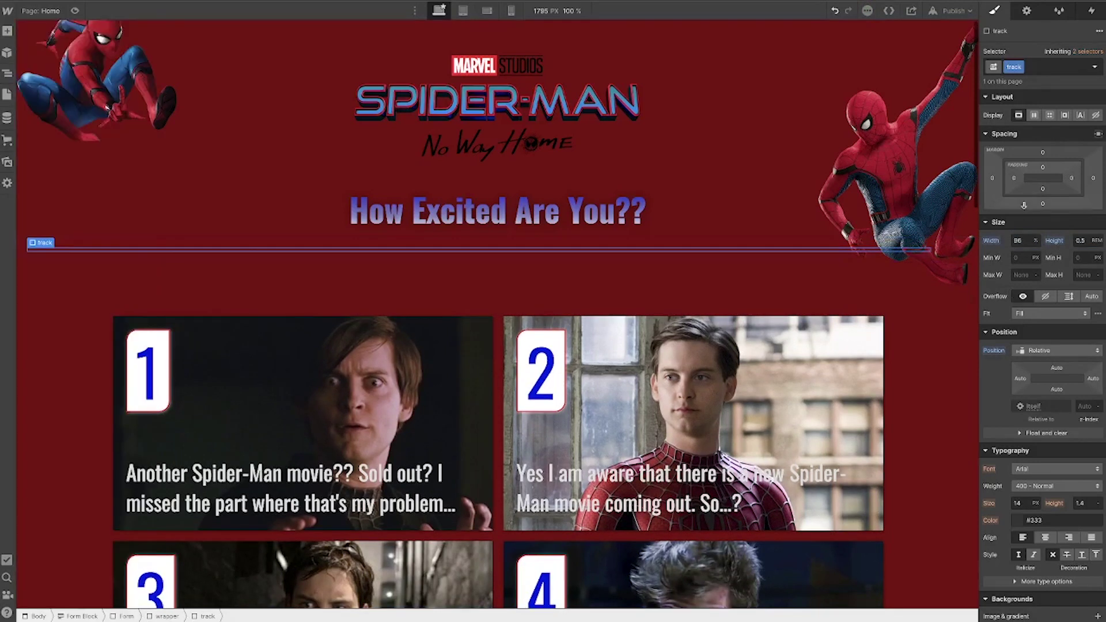
- Center the track in the wrapper by setting its left and right margins to Auto
click(993, 179)
click(1092, 179)
click(1092, 179)
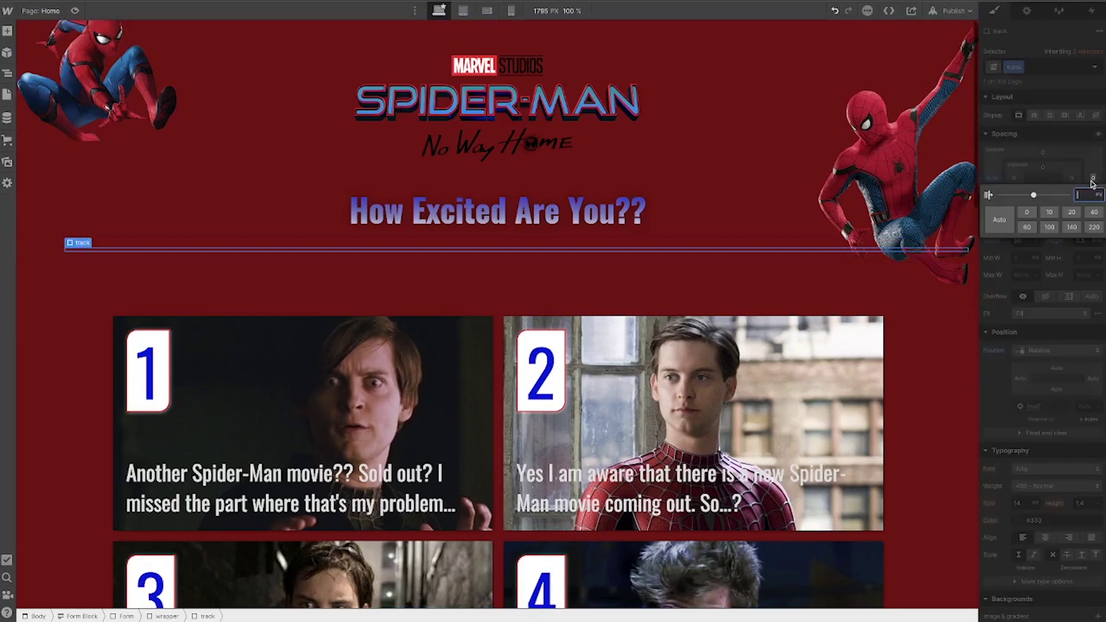
click(997, 217)
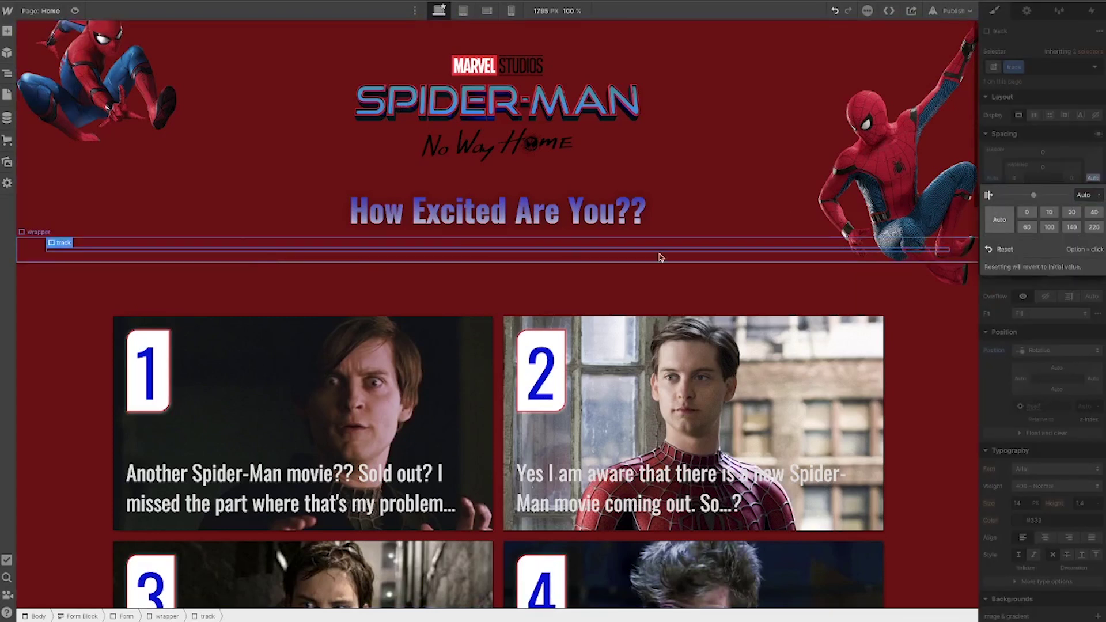
- Add a div block inside the track and give it the class fill
key(z)
key(super+e)
text(di)
key(Return)
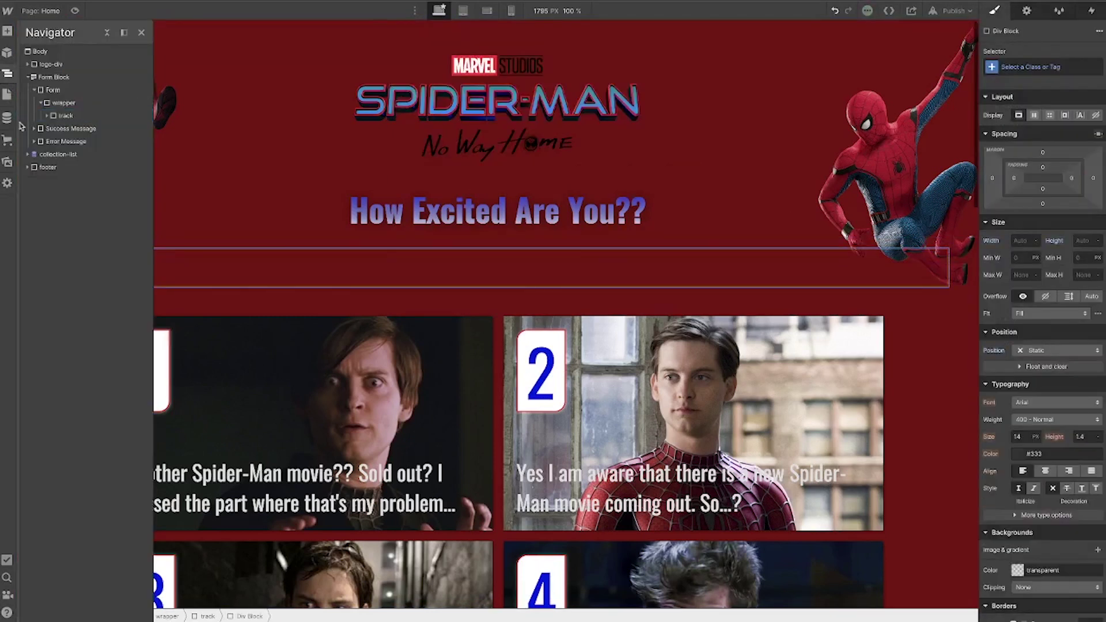
key(super+Return)
text(fill)
key(Return)
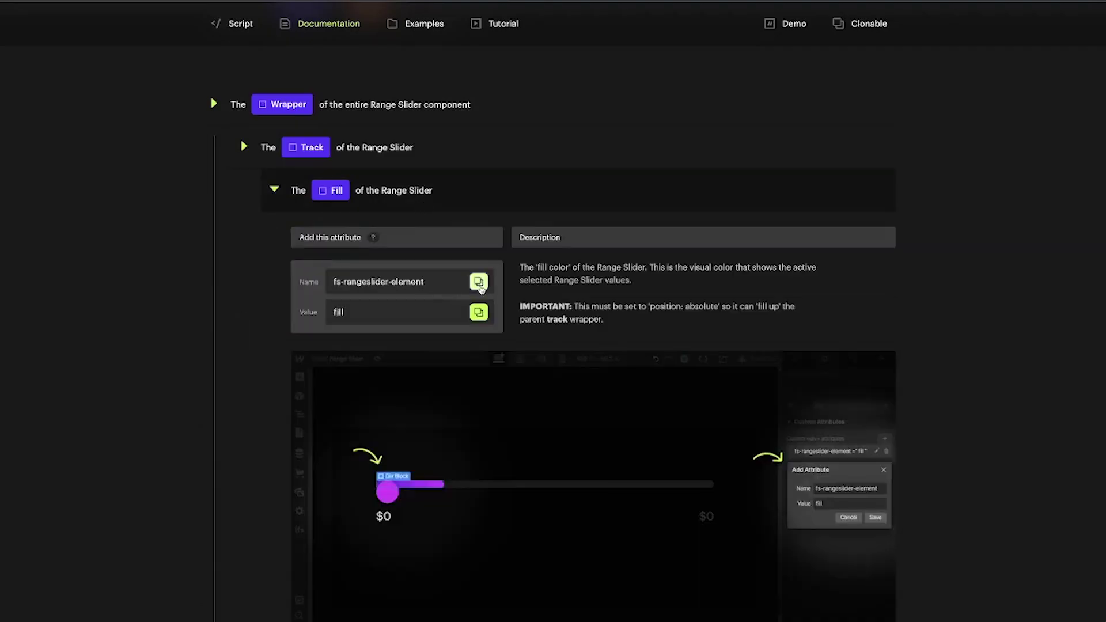
- Add the documented attribute fs-rangeslider-element with the value fill to the fill div
click(479, 284)
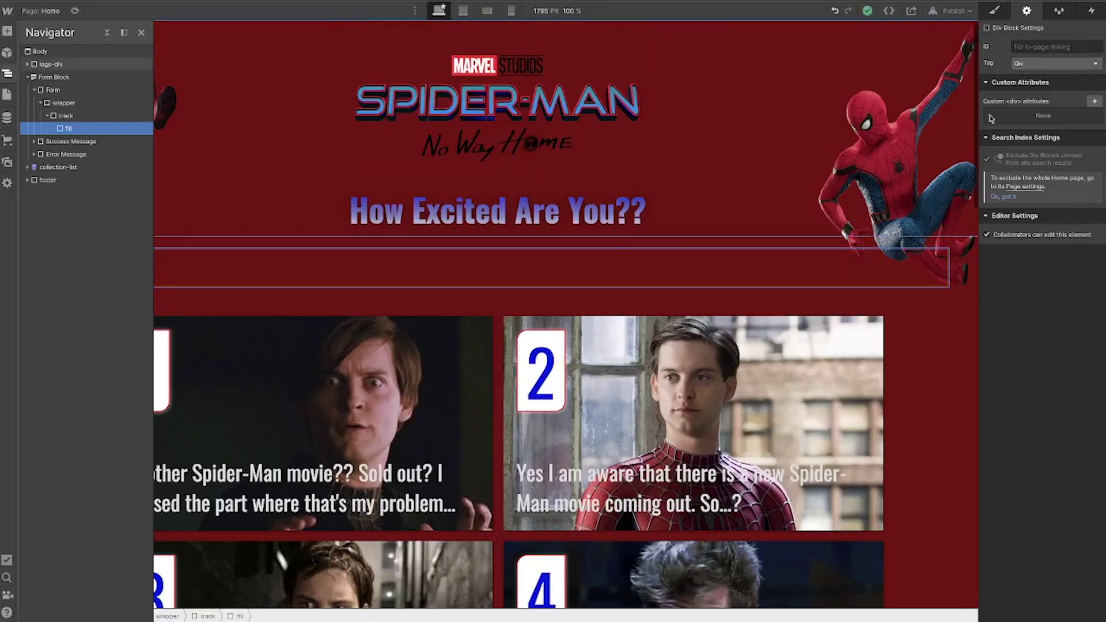
click(1096, 101)
key(ctrl+v)
click(1050, 161)
text(fill)
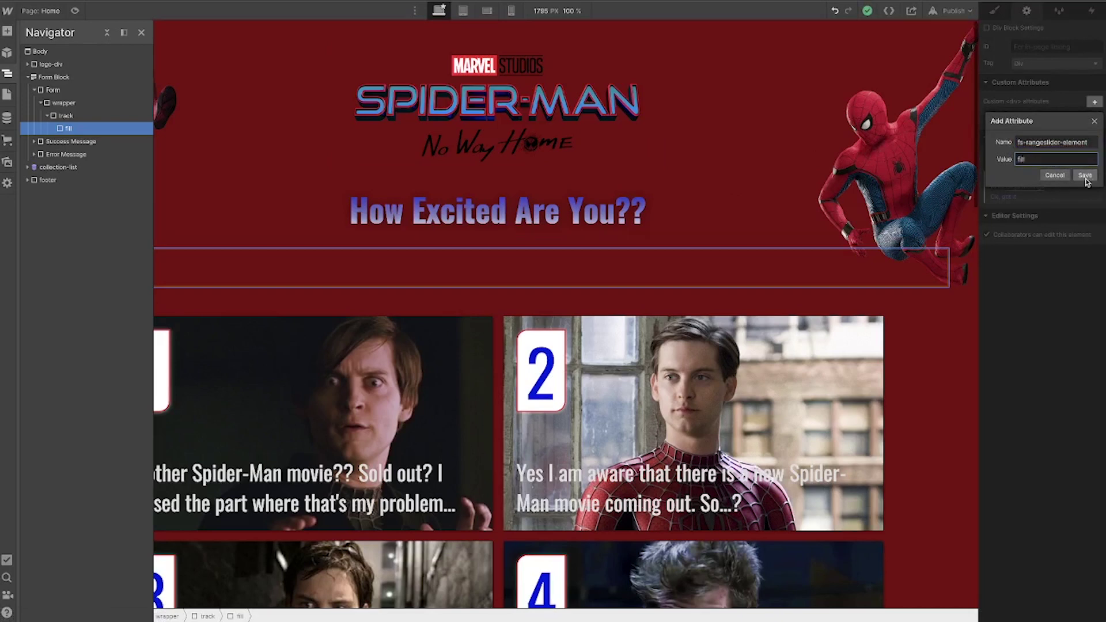
click(1085, 175)
- Set the fill div's position to absolute, its width to 10% and its height to match the track
key(s)
click(1054, 350)
click(1061, 379)
click(1023, 244)
text(10%)
key(Tab)
text(1)
key(Return)
- Give the fill div the saved blue swatch as its background color
scroll(1037, 329, down, 4)
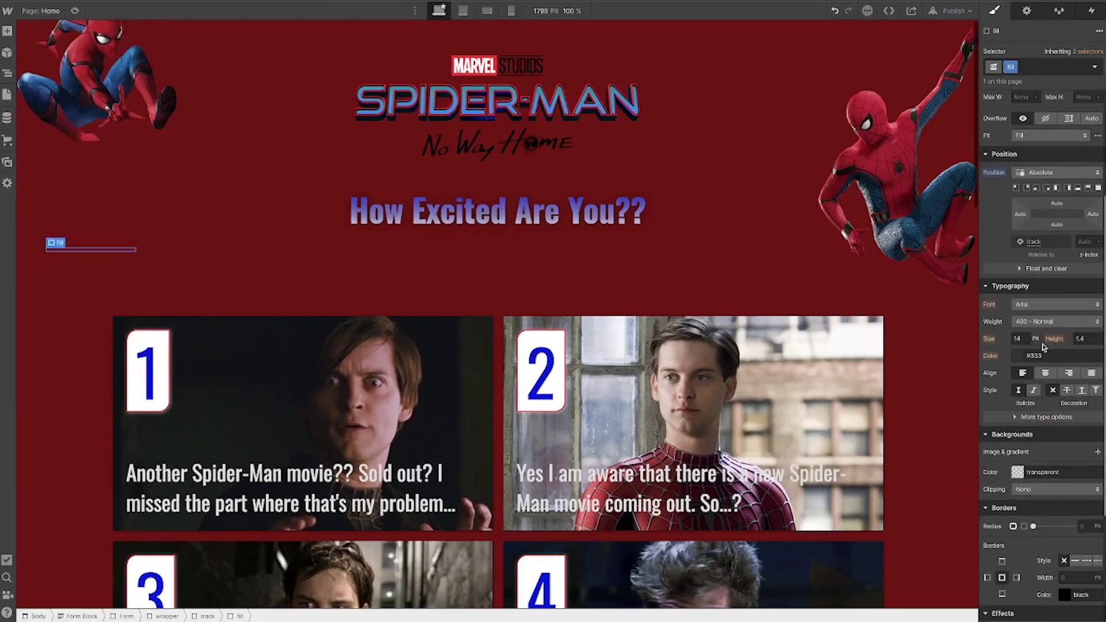
click(1021, 443)
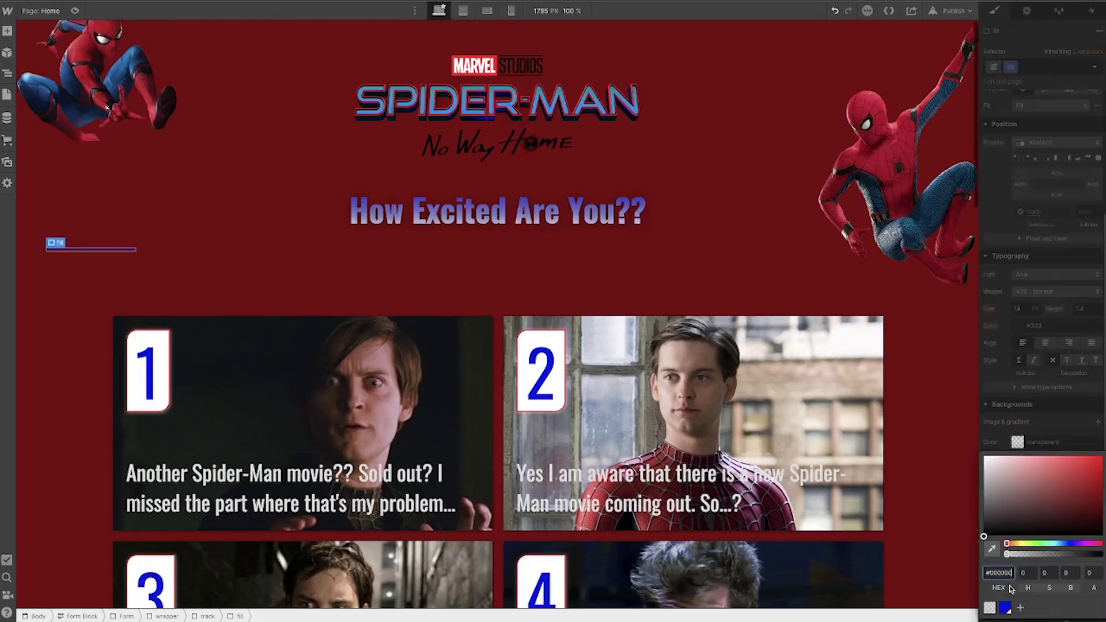
click(144, 270)
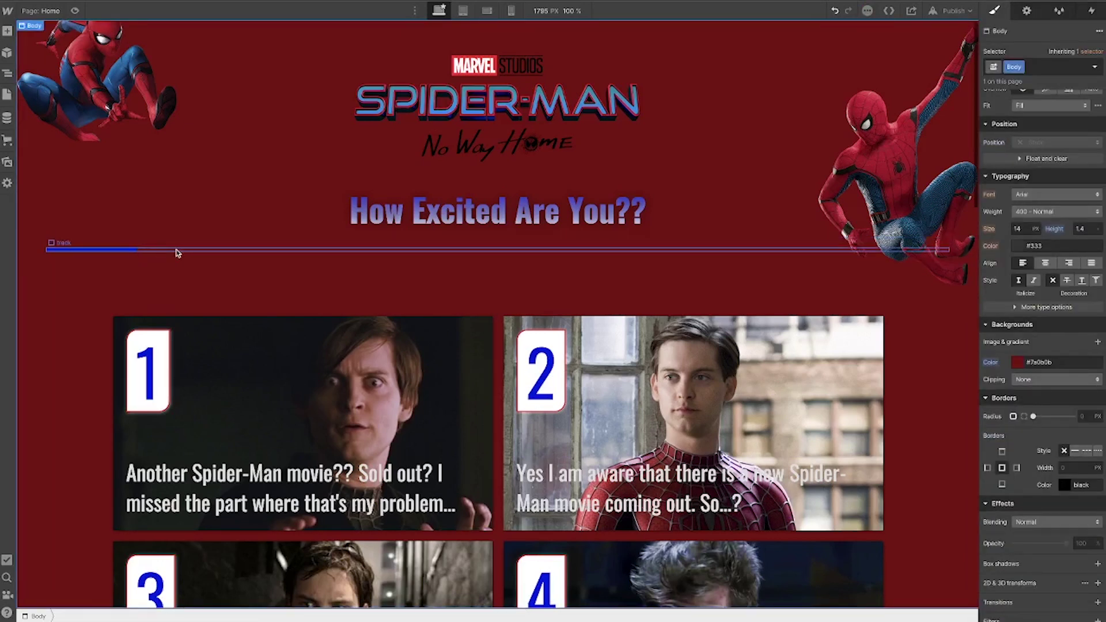
- Add an image element inside the track, alongside the fill div
click(92, 256)
key(z)
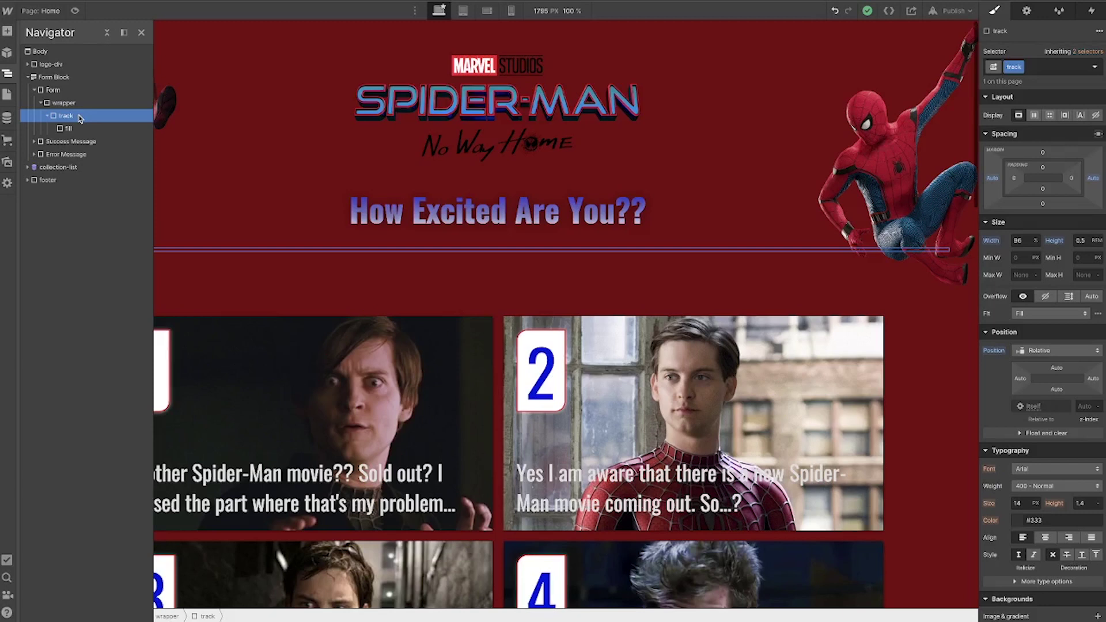
key(ctrl+e)
text(ima)
key(Return)
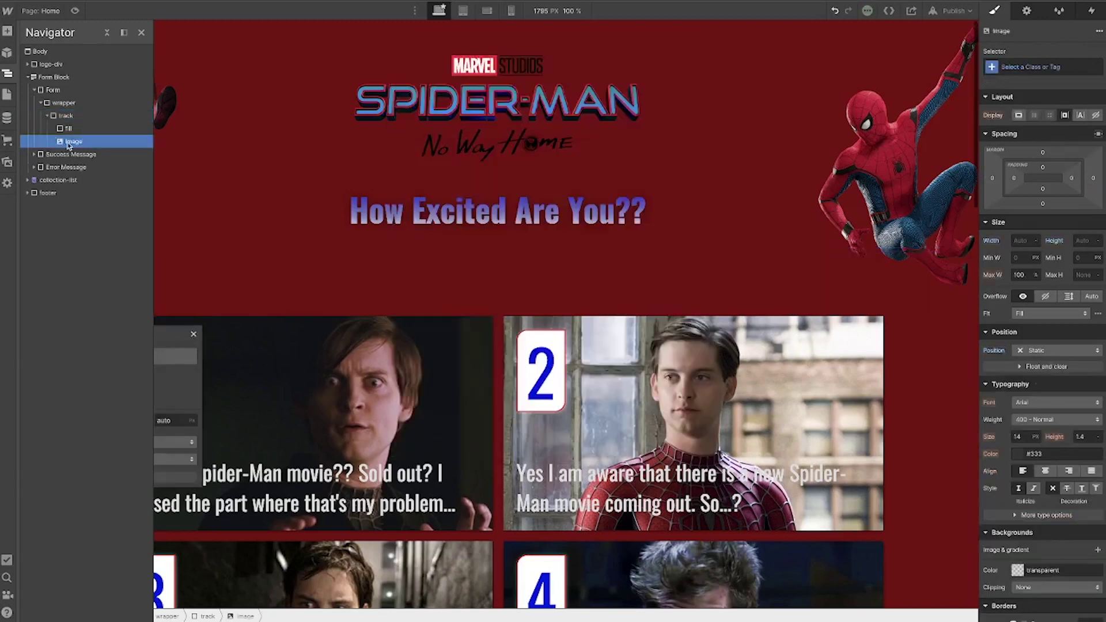
click(141, 33)
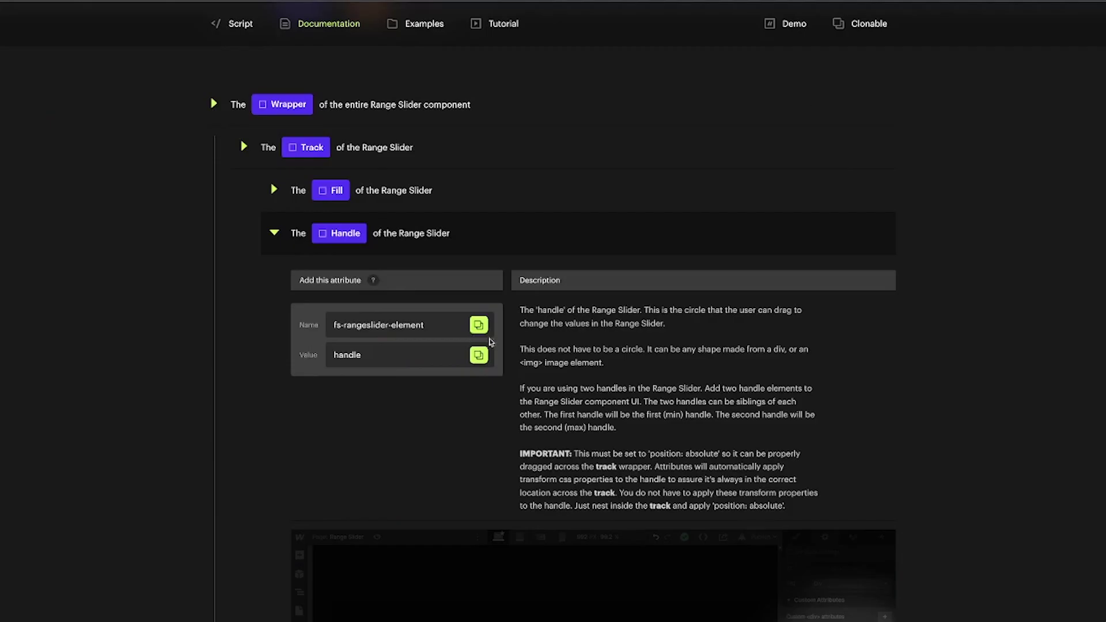
- Add the documented attribute fs-rangeslider-element with the value handle to the new image
click(480, 324)
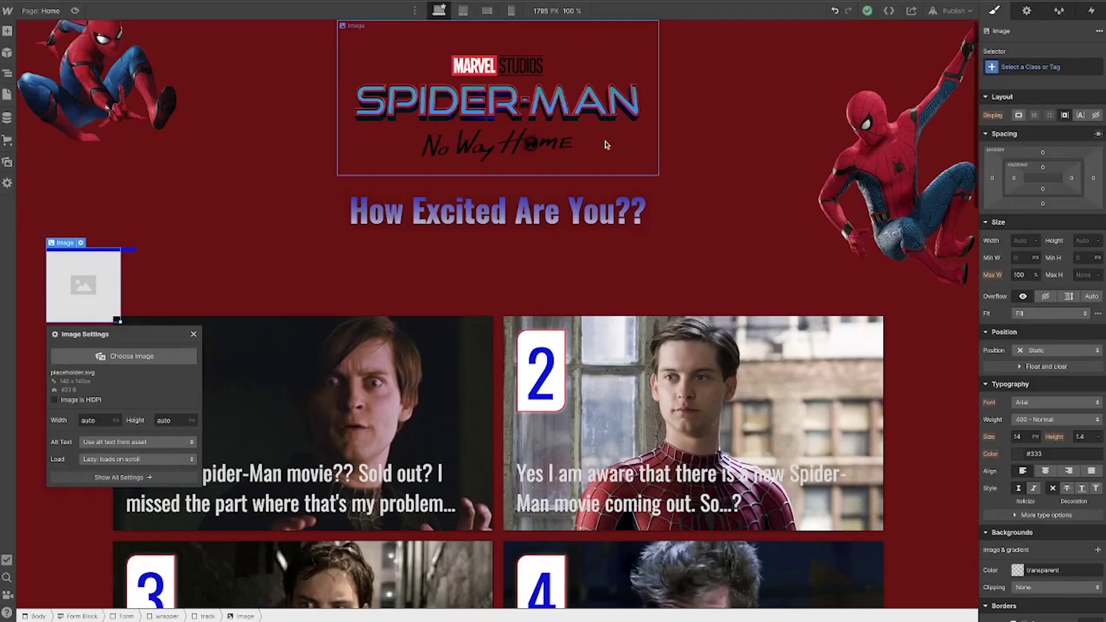
click(1027, 11)
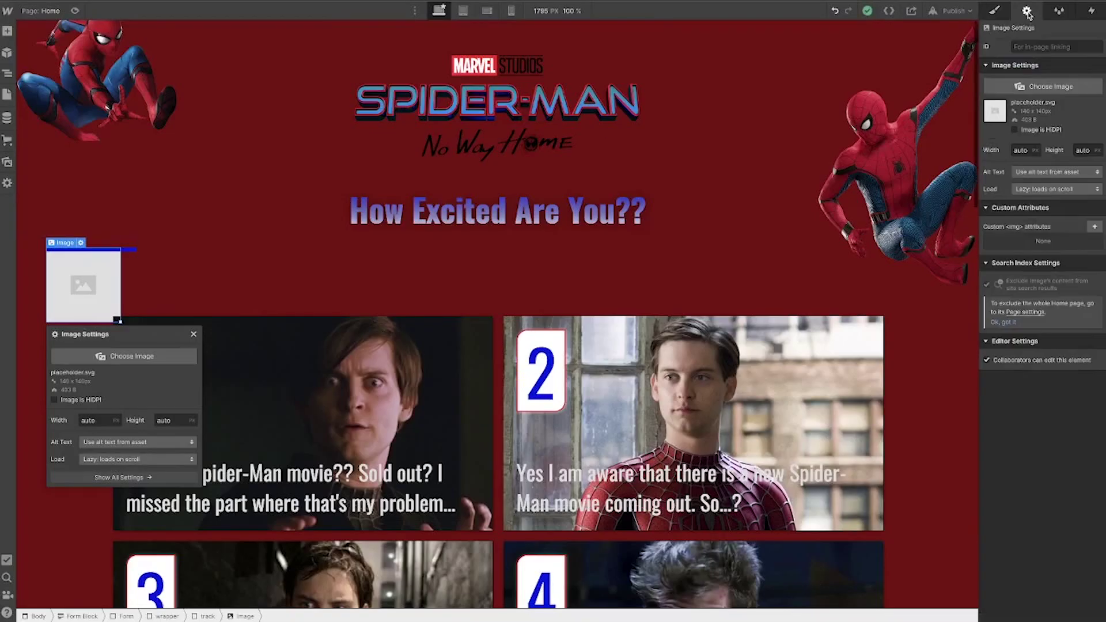
click(1095, 226)
key(ctrl+v)
click(1043, 284)
text(handle)
key(Return)
- Set the handle image's position to absolute and use the Spider-Man mask asset 32.png as its picture
click(1003, 11)
click(1053, 356)
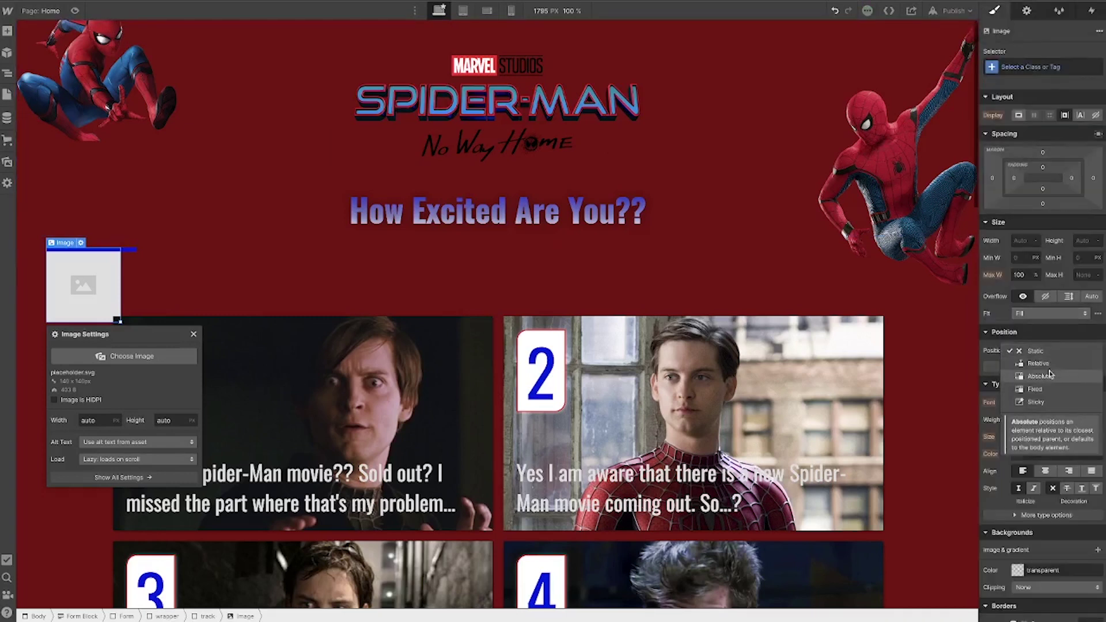
click(1044, 392)
click(124, 356)
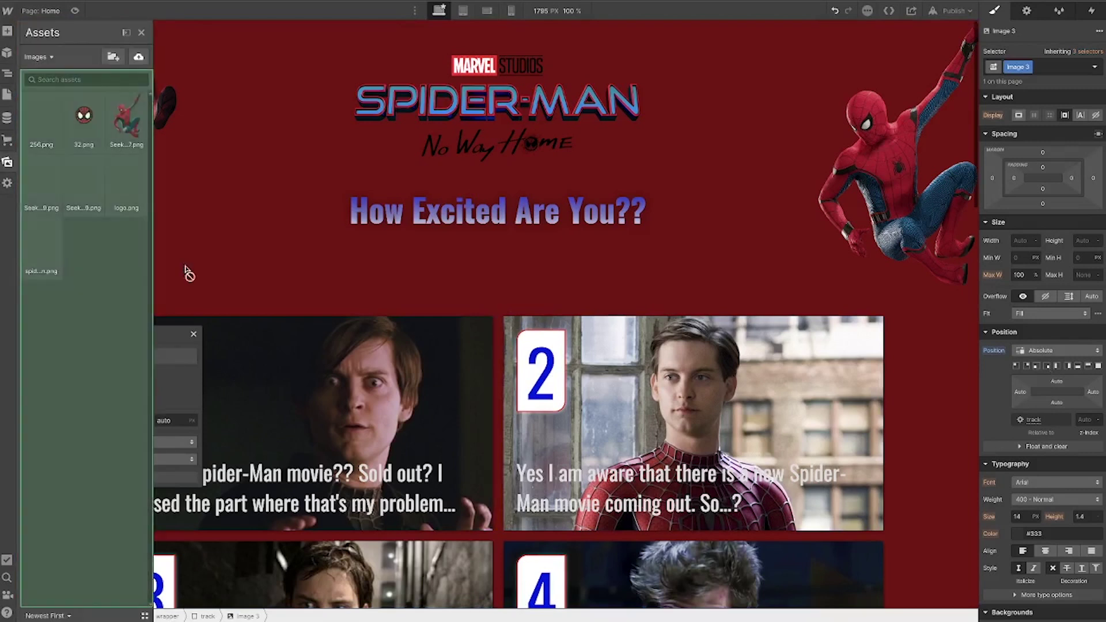
click(91, 119)
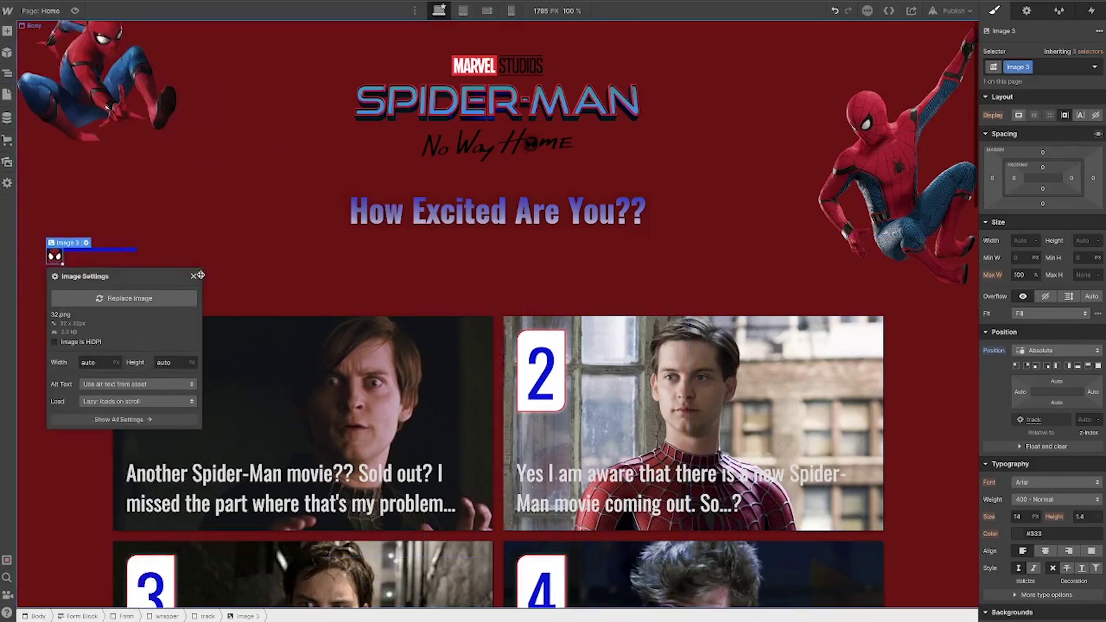
click(195, 277)
- Resize the handle image to 60 px wide and 60 px high
click(1021, 239)
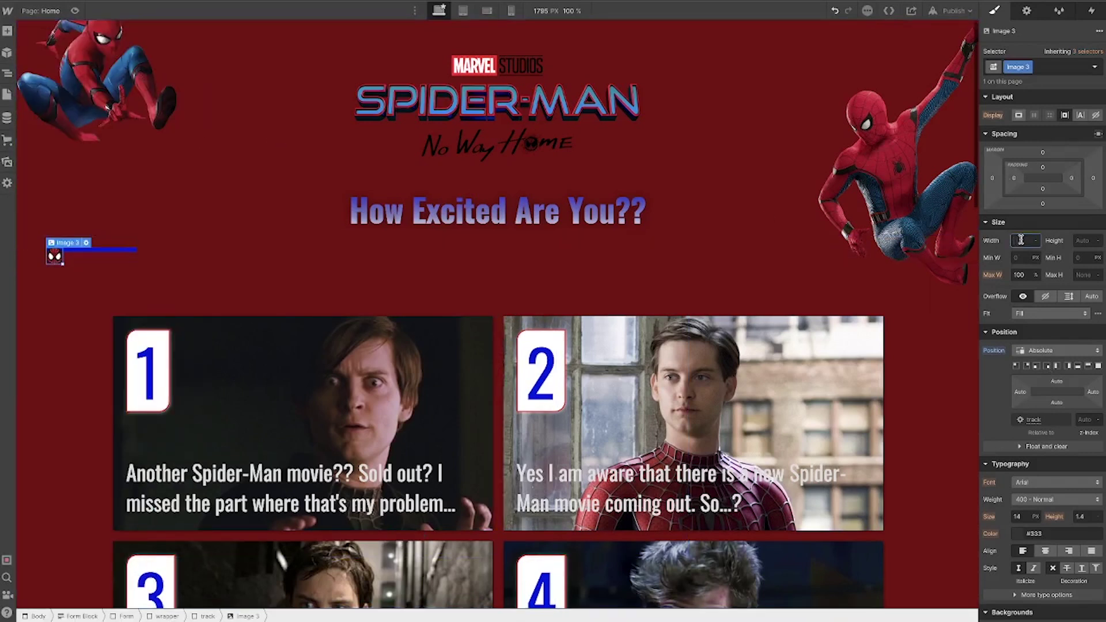
text(60)
click(1077, 241)
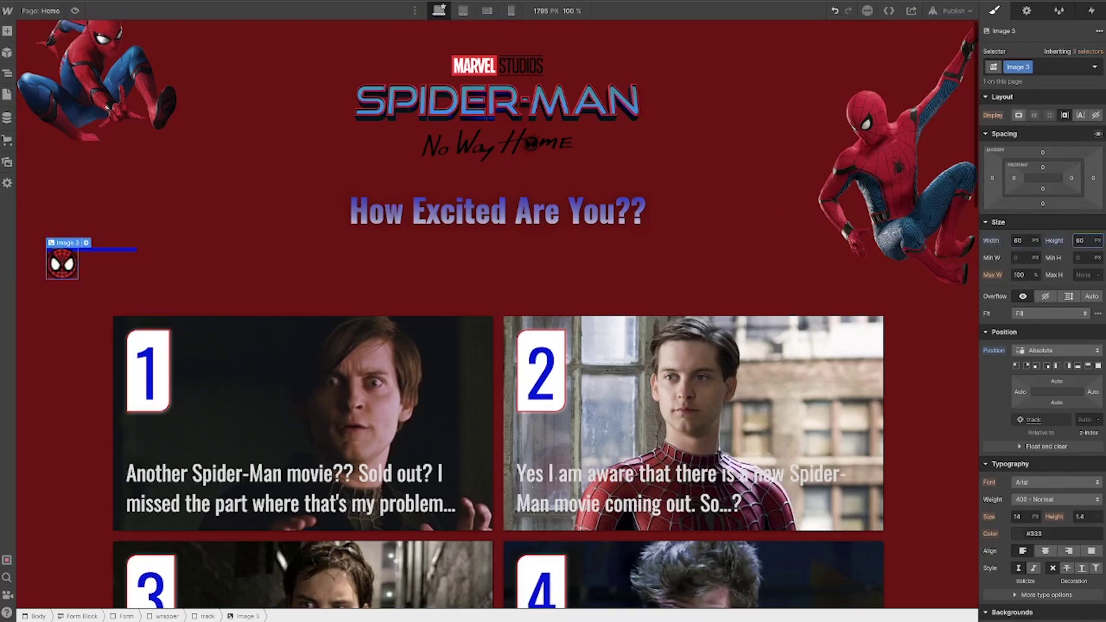
key(Return)
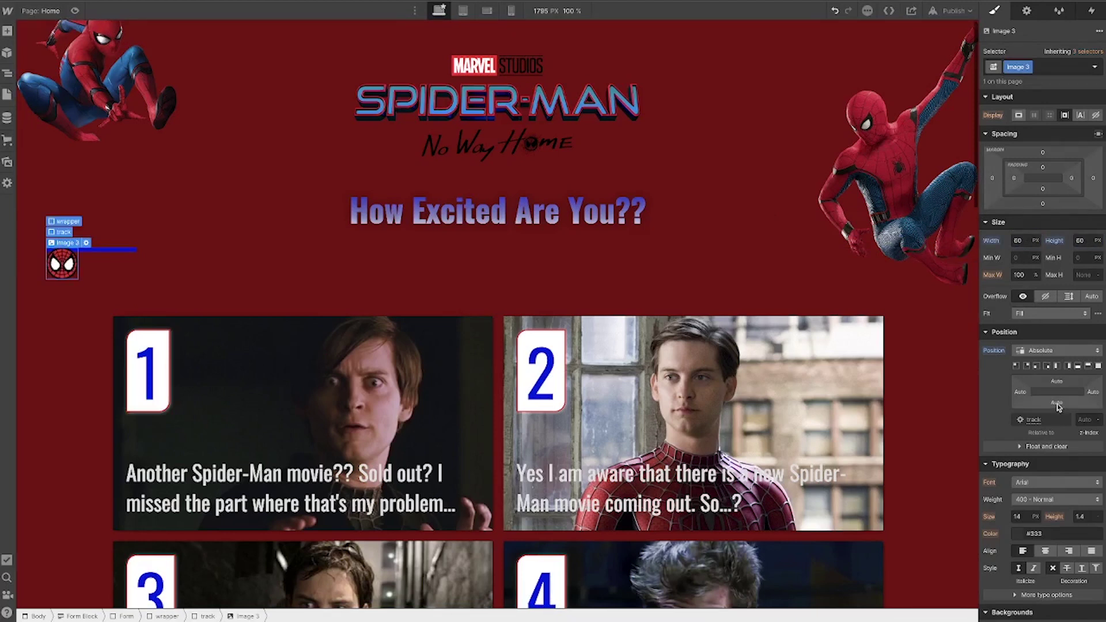
- Give the handle image a negative bottom offset that centers it vertically on the track, and deselect it
click(1058, 403)
text(-)
key(Escape)
key(Escape)
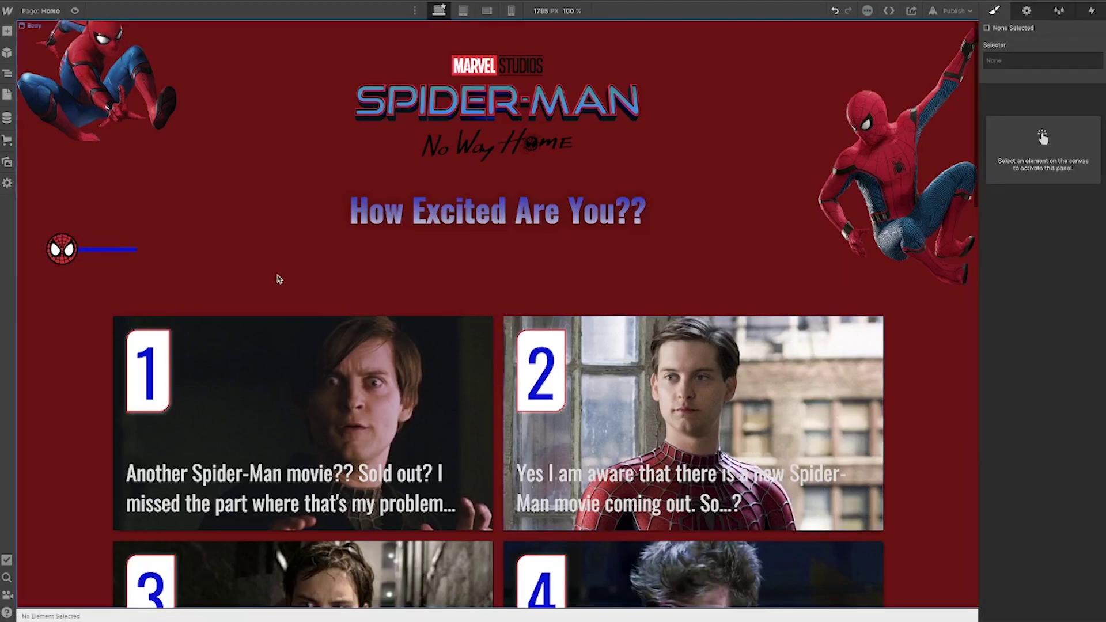
- Try out the finished two-handle slider by moving the upper handle and the lower handle up the range
click(7, 76)
key(ctrl+shift+p)
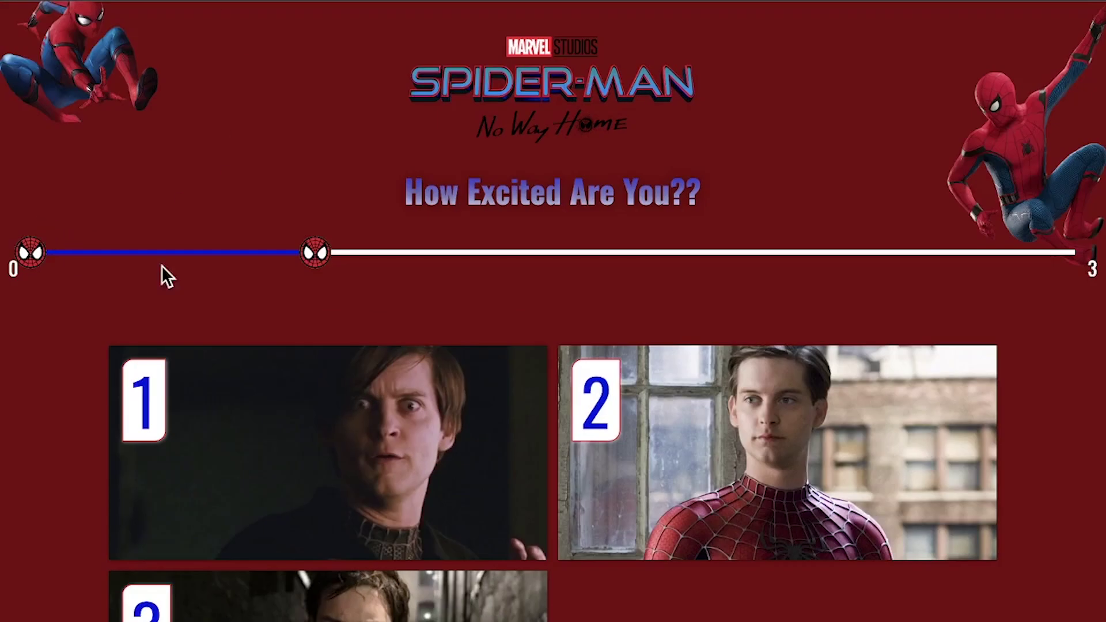
drag(308, 258, 625, 247)
drag(55, 260, 425, 272)
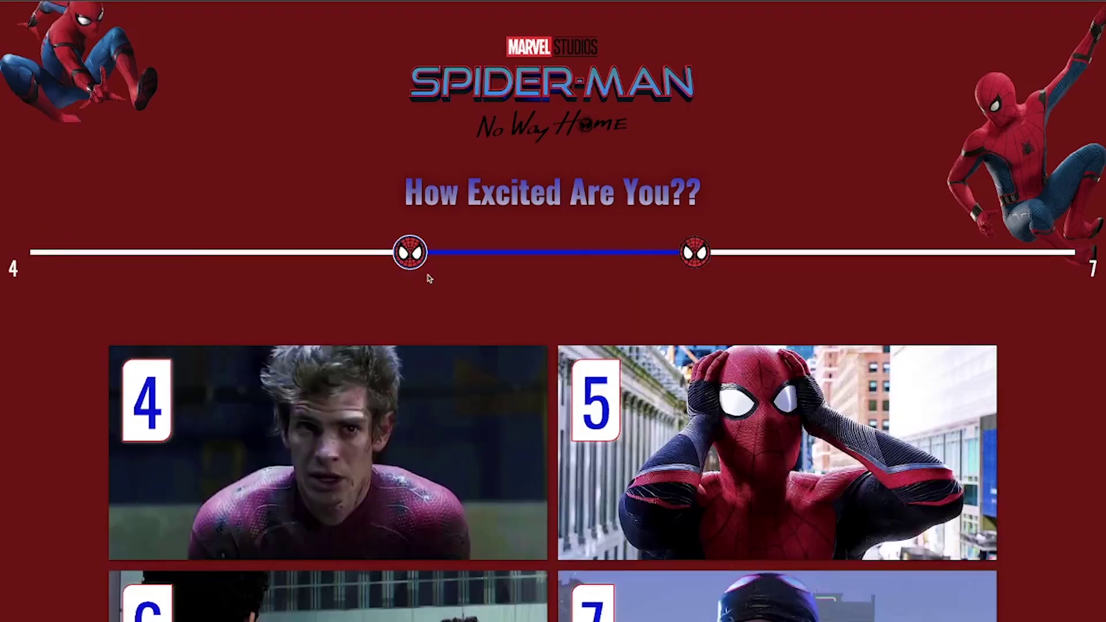
key(ctrl+shift+p)
- Replace the oversized second handle so that the track holds two identical small handle images
click(67, 116)
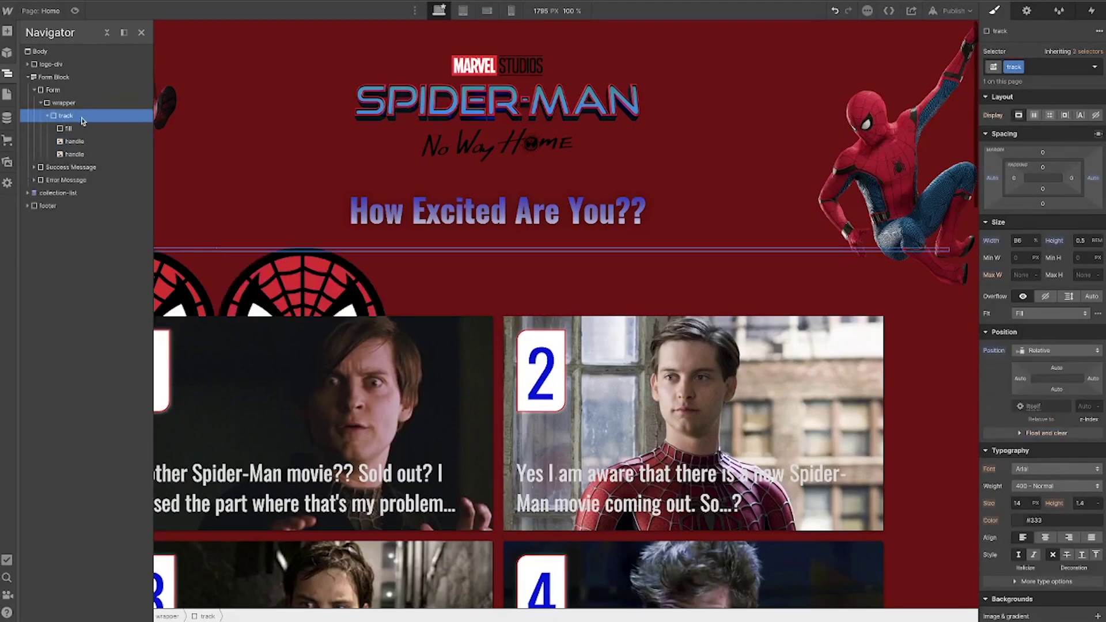
click(77, 154)
key(Delete)
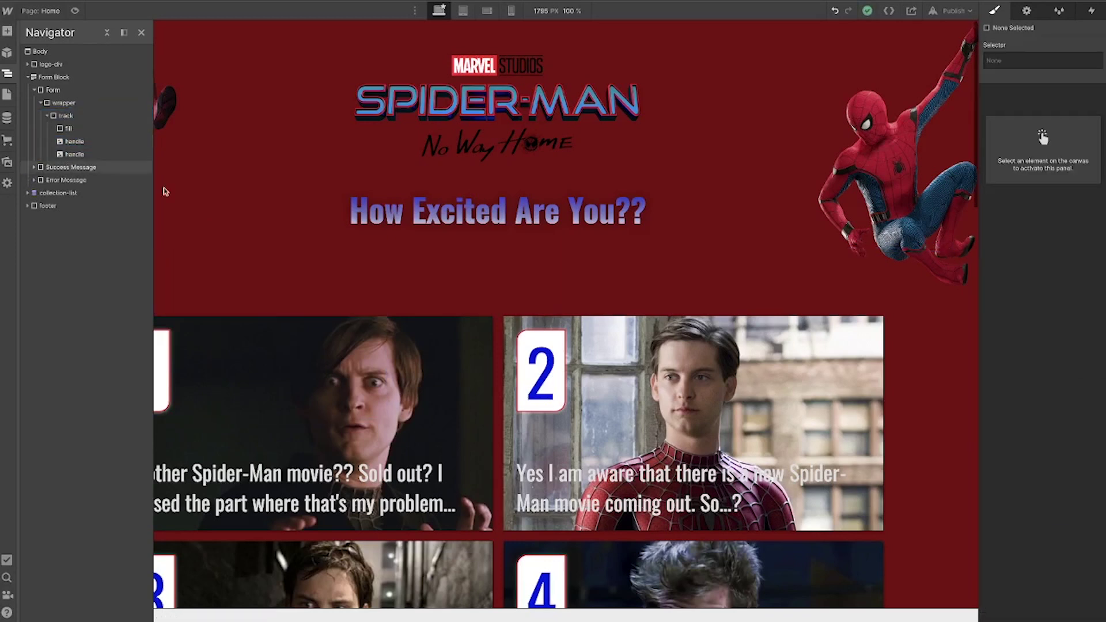
click(51, 64)
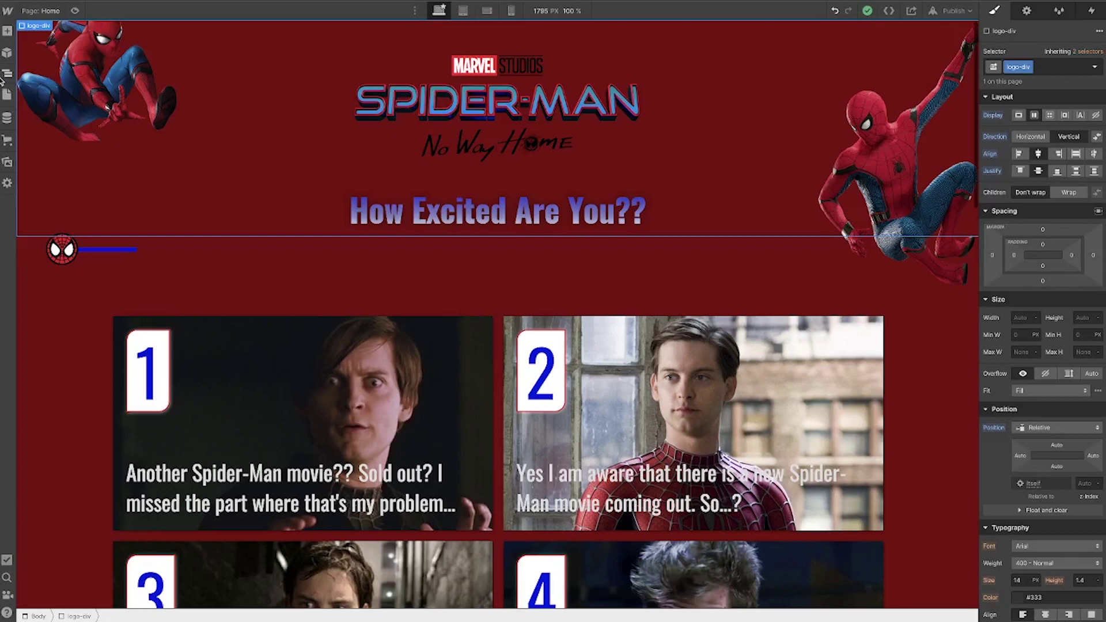
- Add a form text field inside the wrapper below the track, and open its class name for editing
click(7, 73)
click(79, 103)
key(ctrl+e)
text(in)
key(Return)
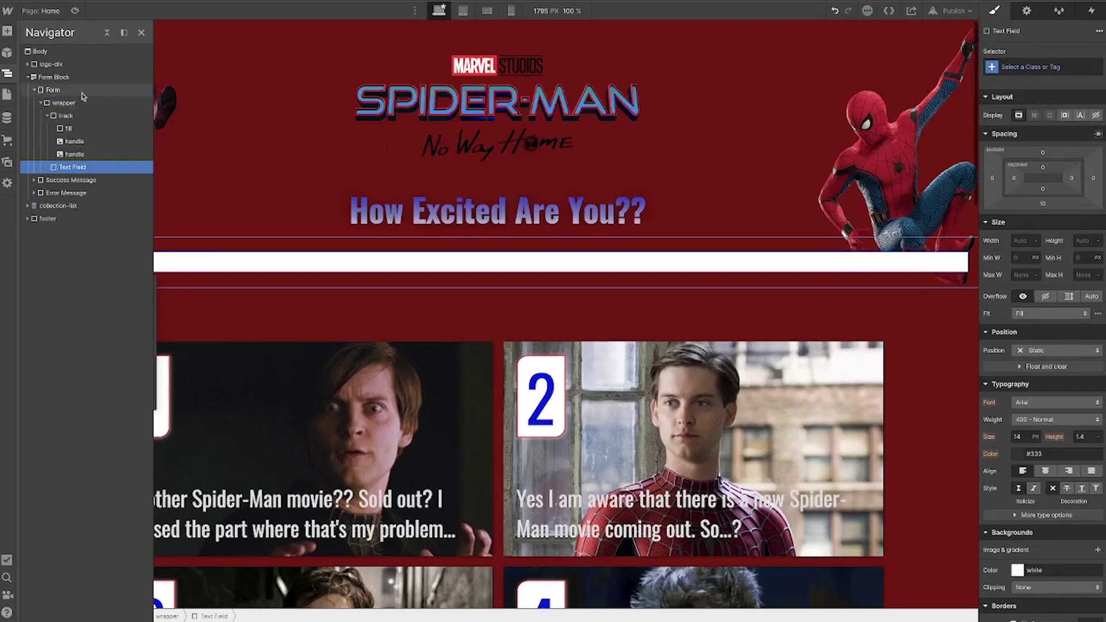
click(83, 169)
click(1020, 68)
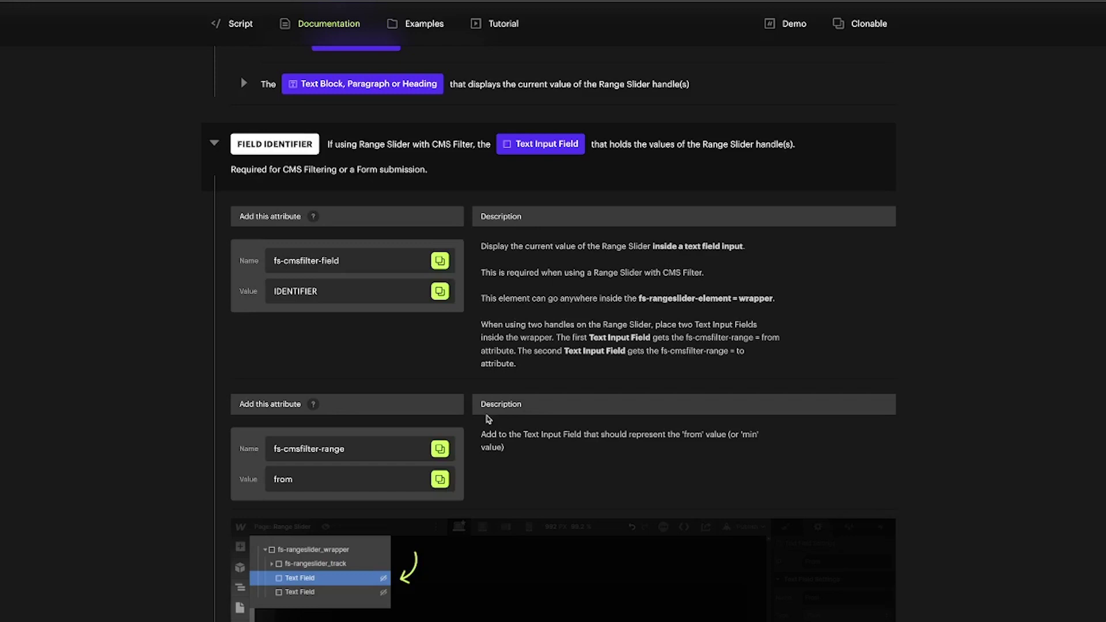
- Copy the fs-cmsfilter-range attribute name from the Finsweet documentation and add it to the Webflow text field with the value from
scroll(430, 138, up, 3)
scroll(429, 139, up, 1)
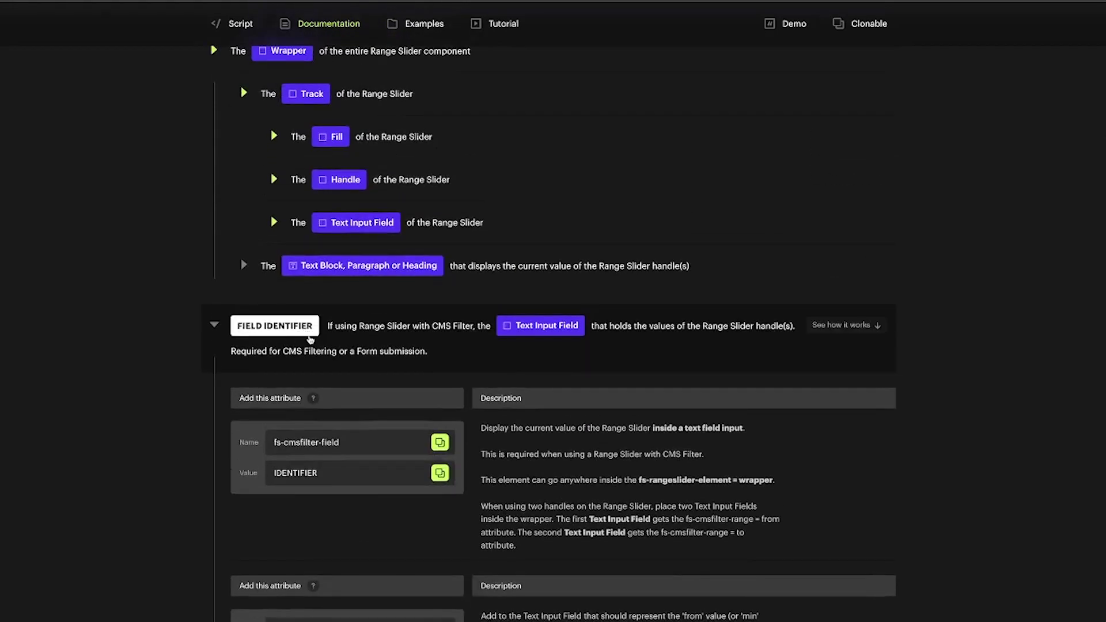
scroll(479, 240, down, 1)
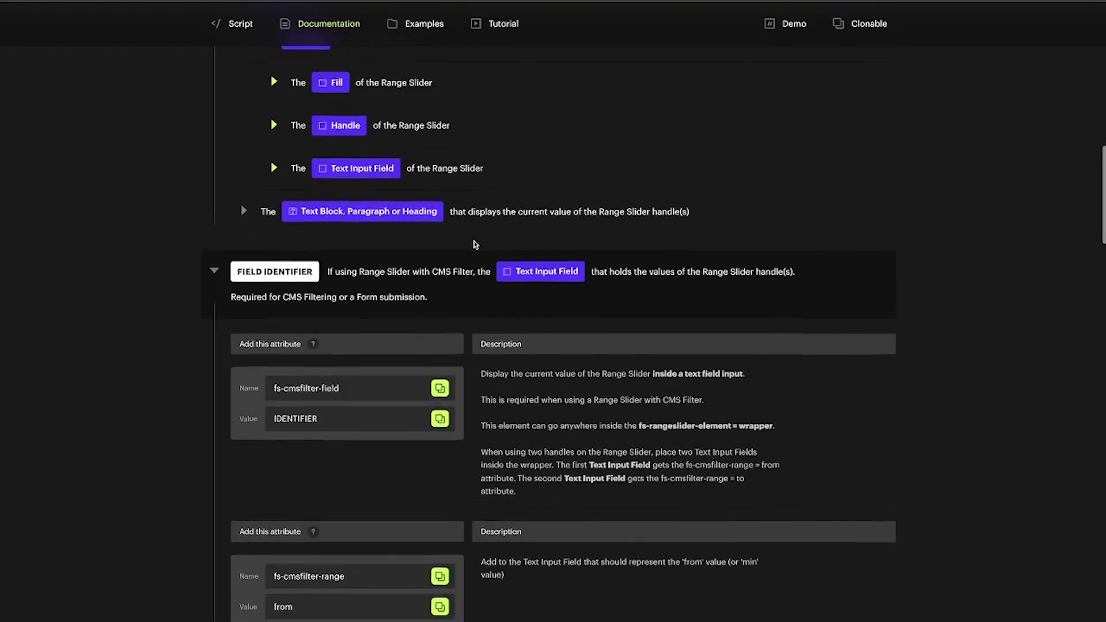
scroll(474, 244, down, 2)
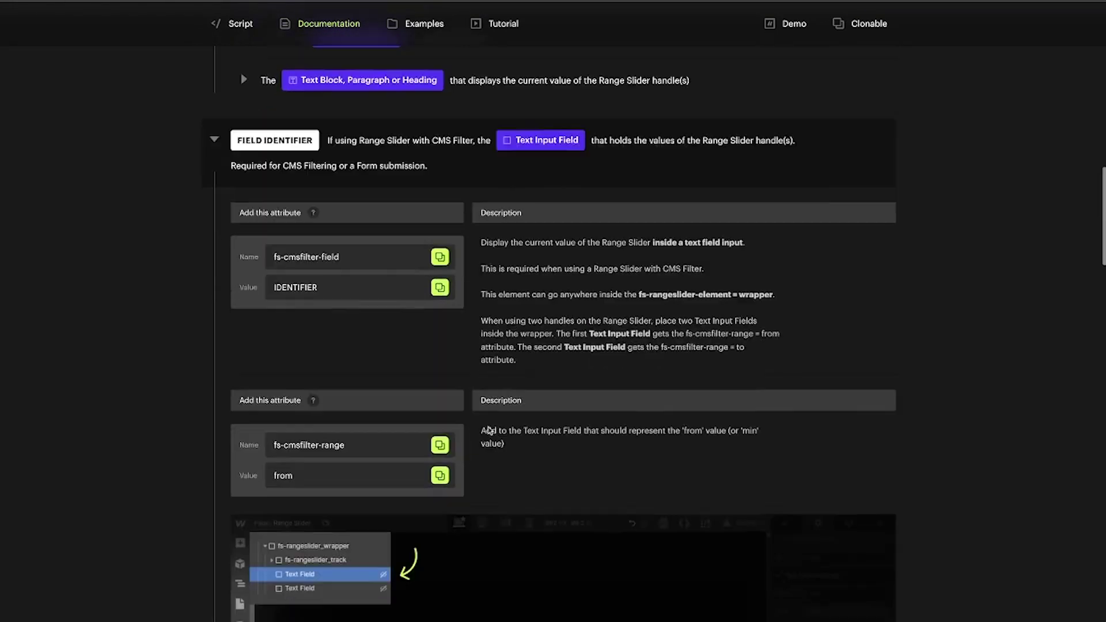
click(439, 447)
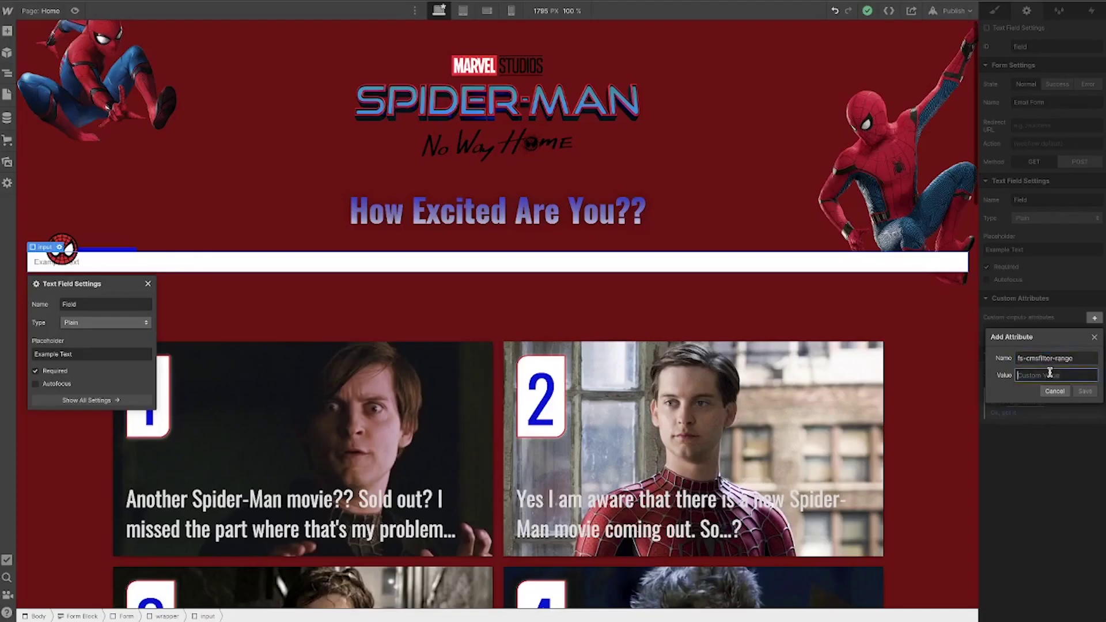
text(from)
click(1085, 391)
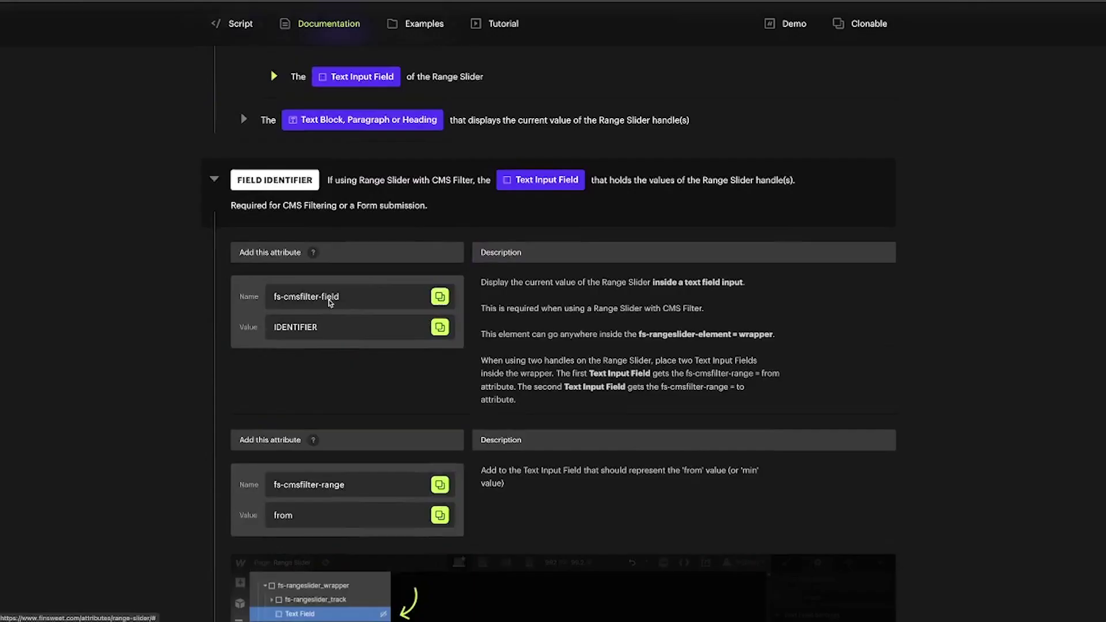
- Copy the fs-cmsfilter-field name from the documentation, add it to the text field with the value number, and close the field's settings popup
click(440, 298)
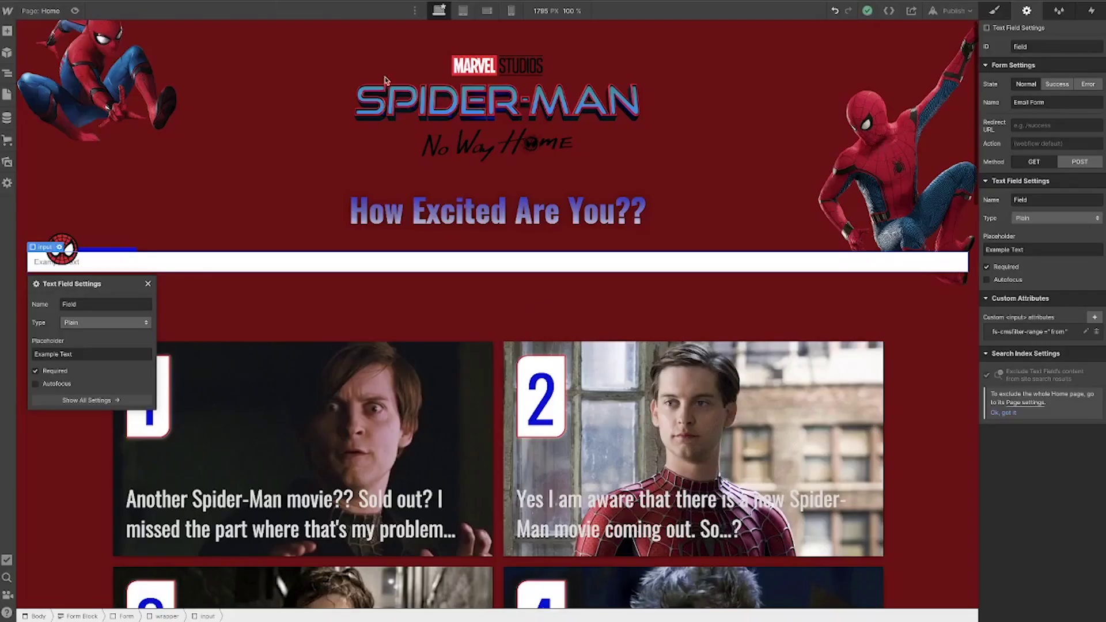
click(1094, 317)
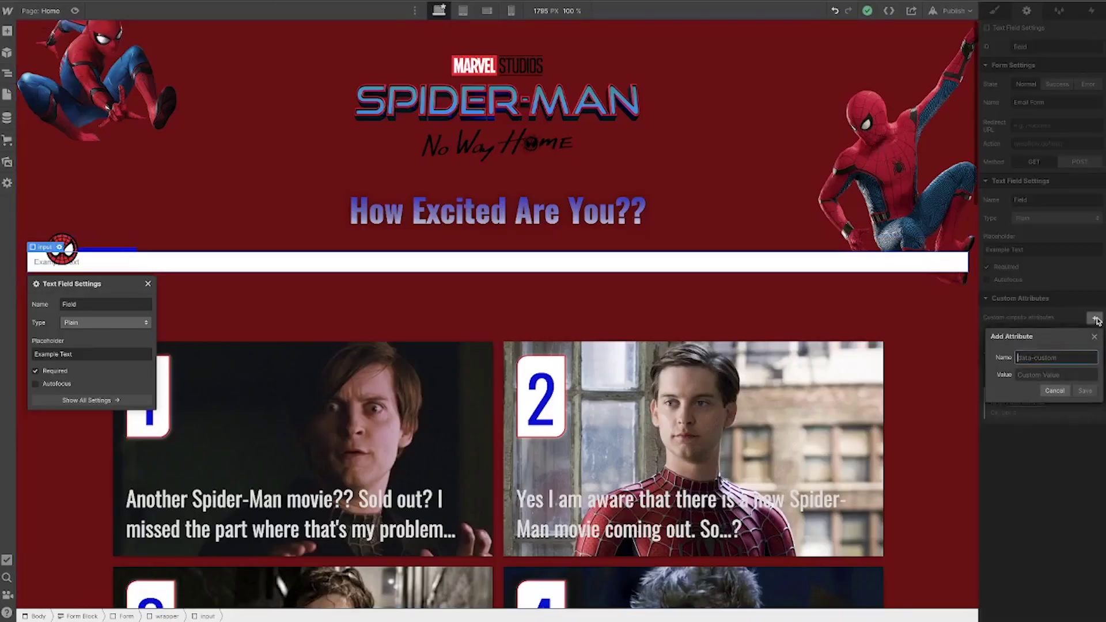
key(ctrl+v)
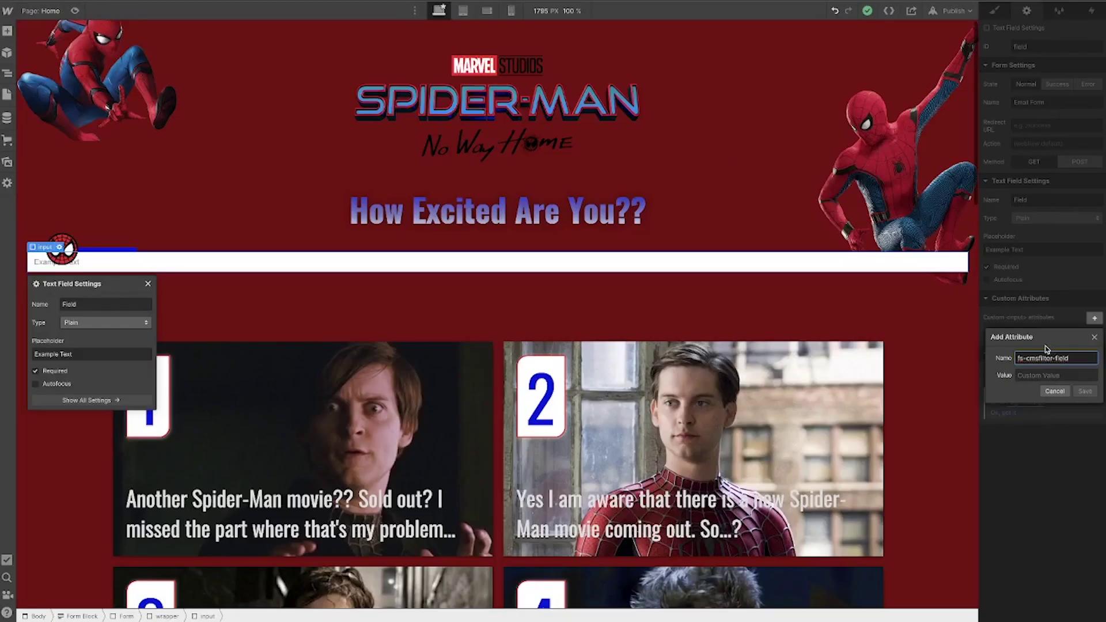
click(1056, 376)
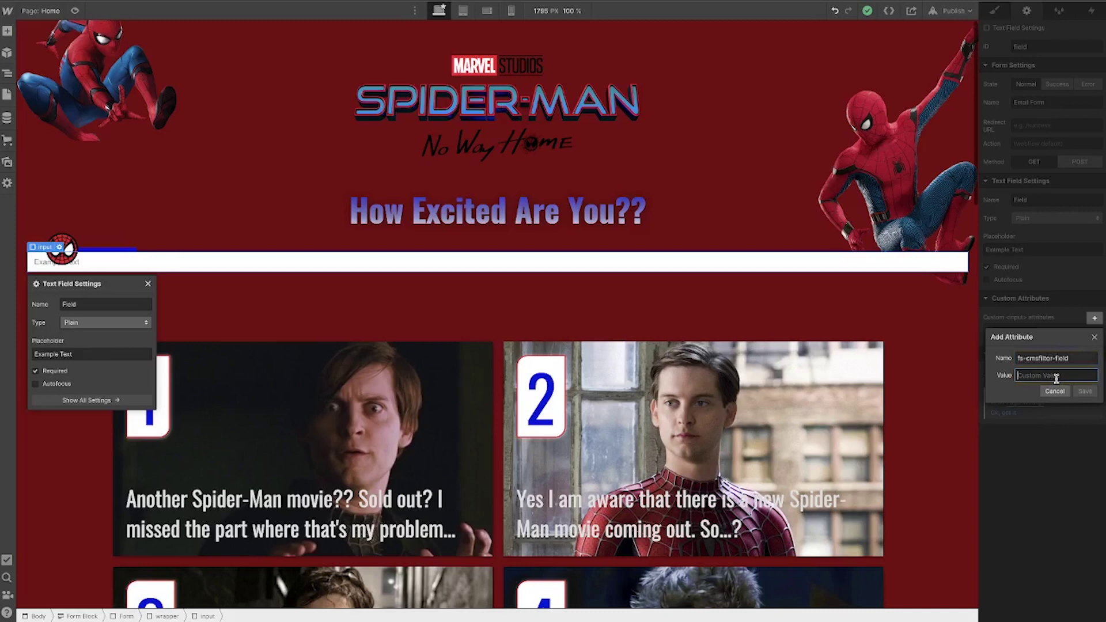
text(number)
click(1085, 391)
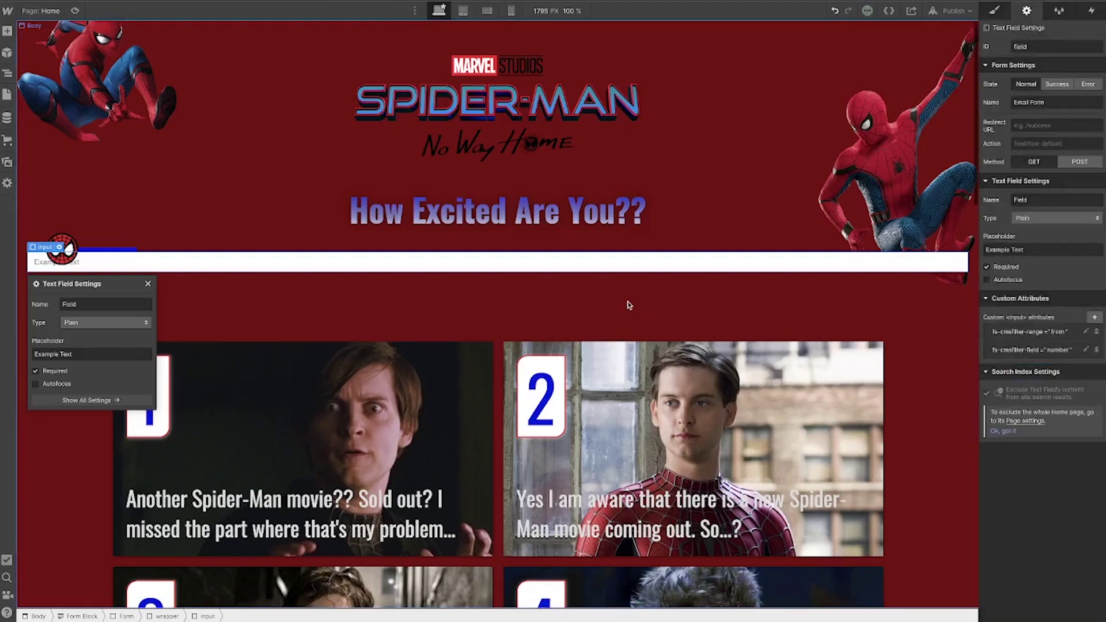
click(148, 283)
- Give the number text block in the collection item the custom attribute fs-cmsfilter-field with the value number
scroll(381, 317, down, 2)
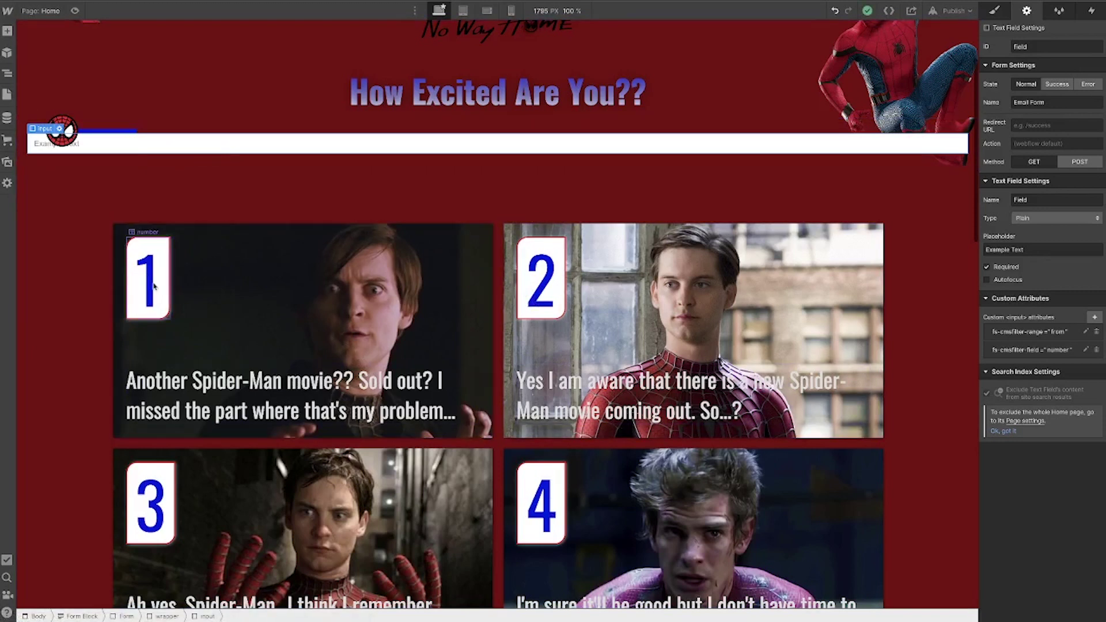
scroll(219, 266, down, 4)
scroll(284, 246, up, 3)
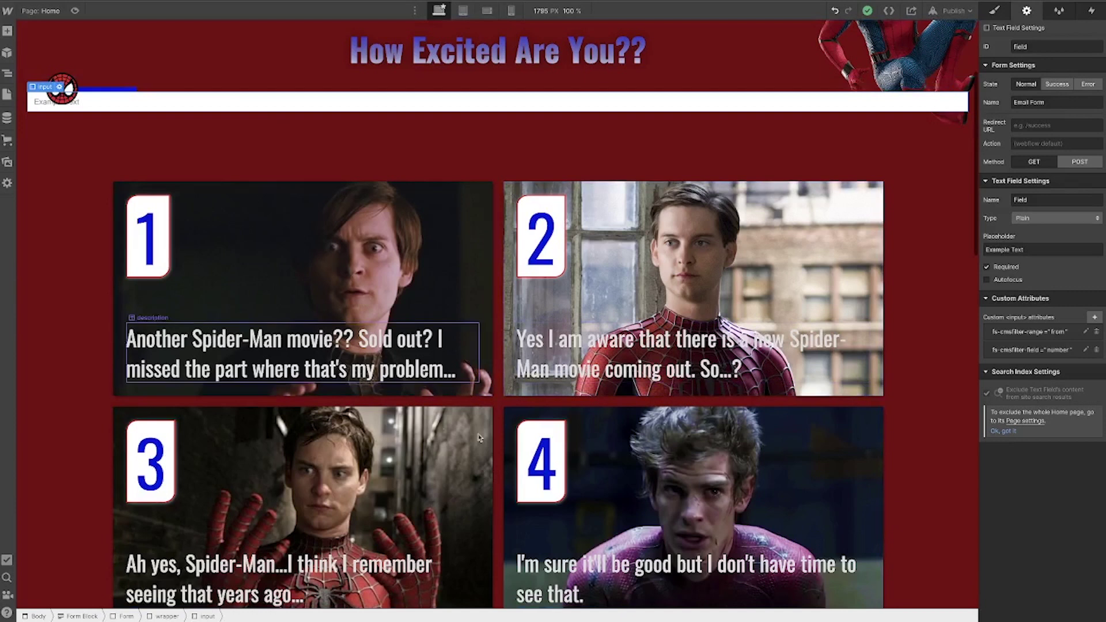
click(148, 240)
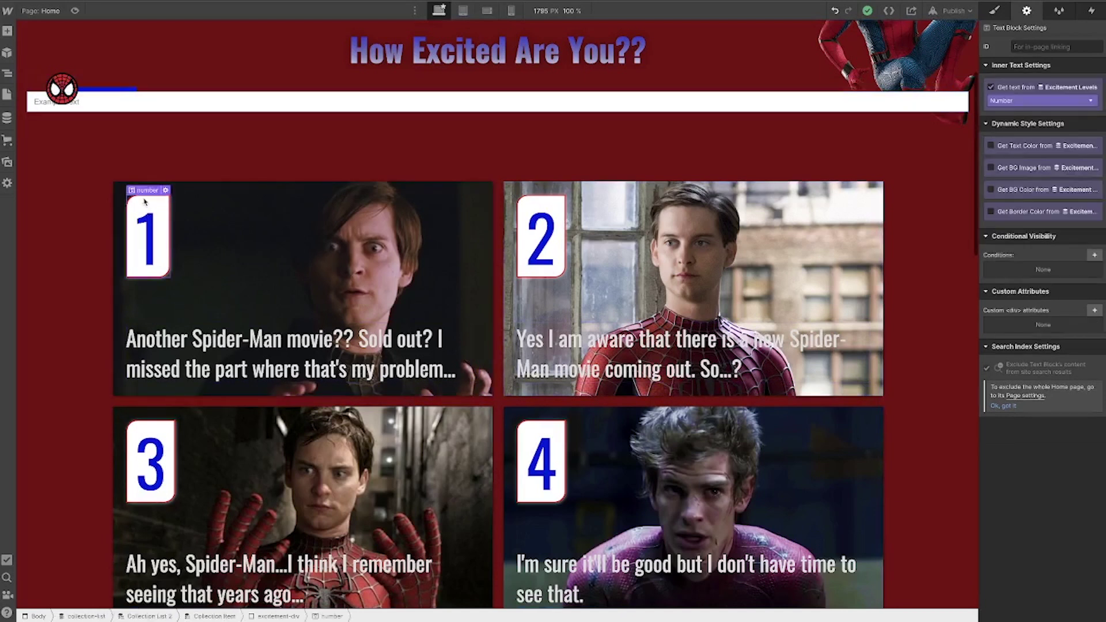
click(1095, 311)
key(ctrl+v)
key(Tab)
text(n)
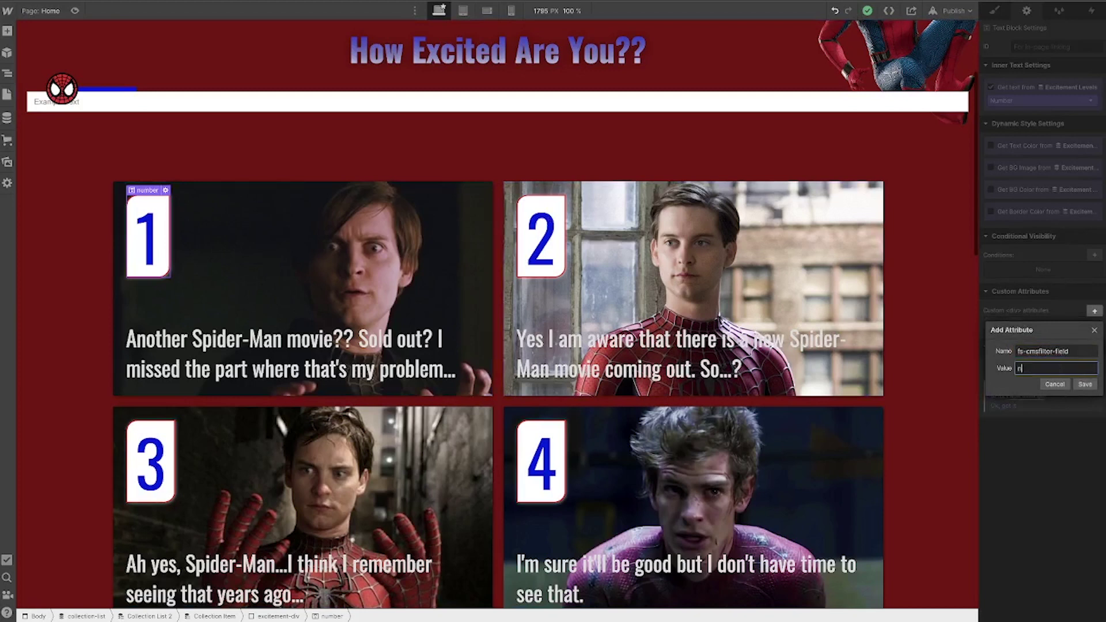
click(1086, 385)
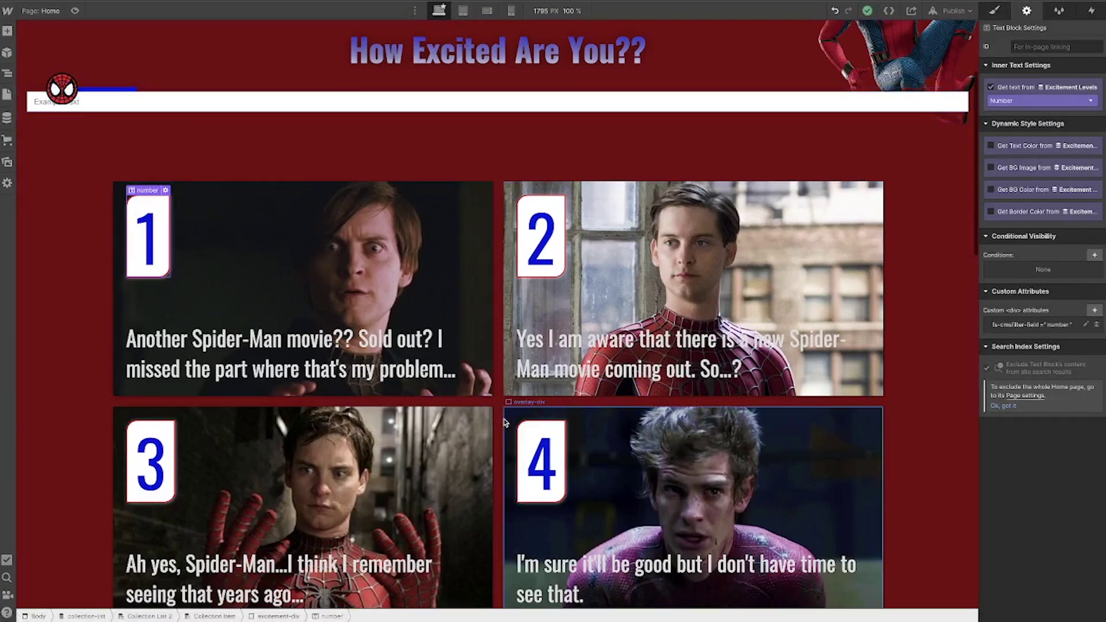
- Hide the text field below the track by setting its display to none
scroll(506, 420, down, 4)
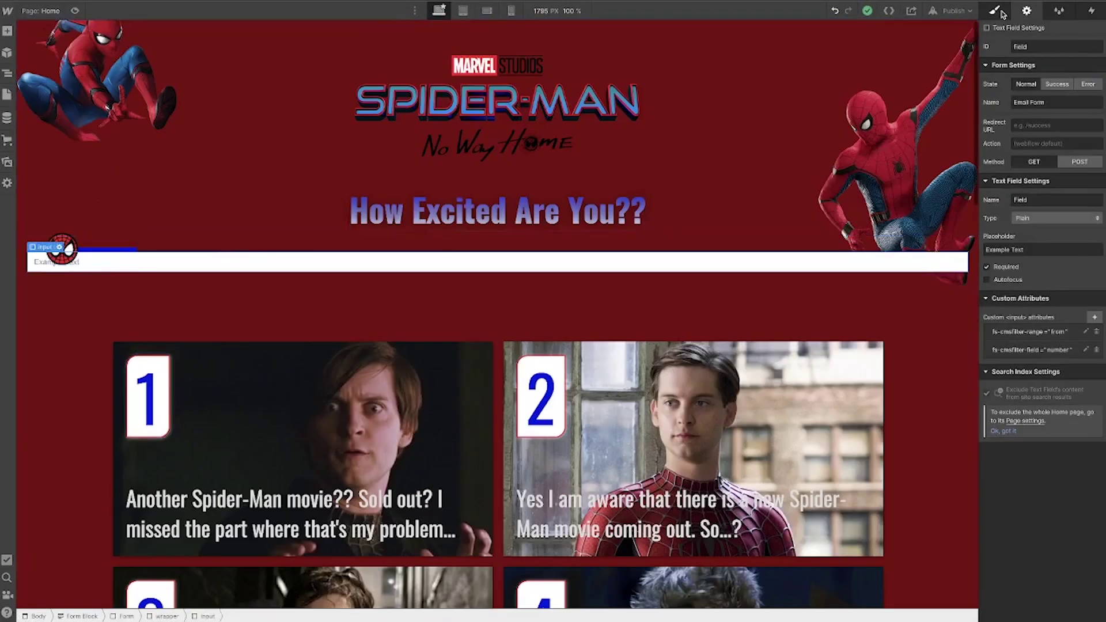
click(995, 10)
key(d)
click(995, 10)
click(1096, 115)
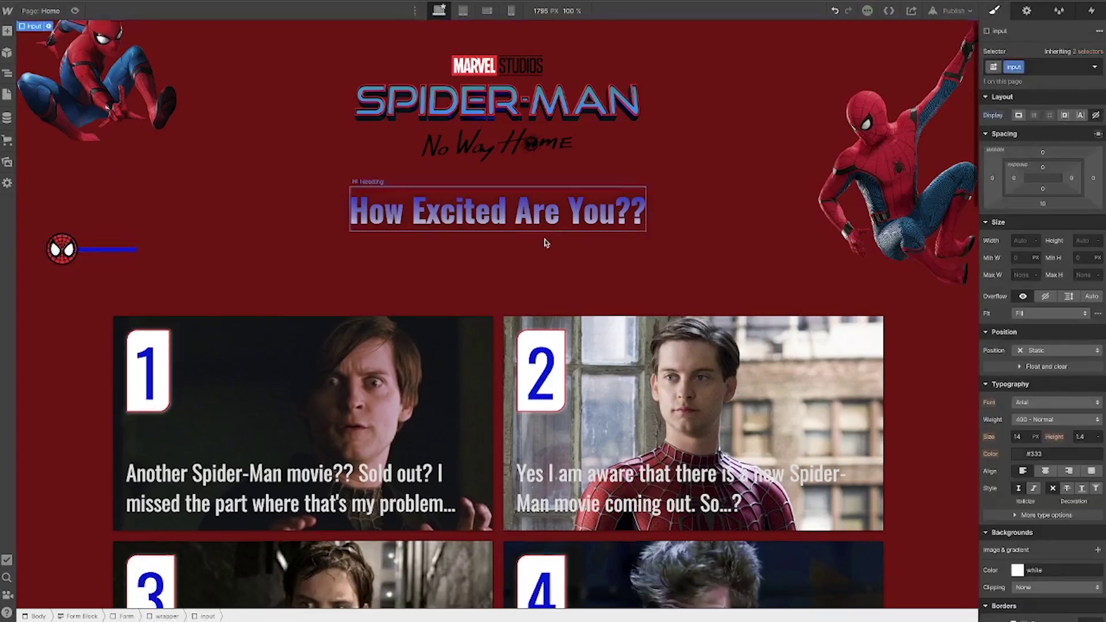
- Duplicate the hidden input inside the wrapper and set the copy's fs-cmsfilter-range attribute to the value to
click(7, 74)
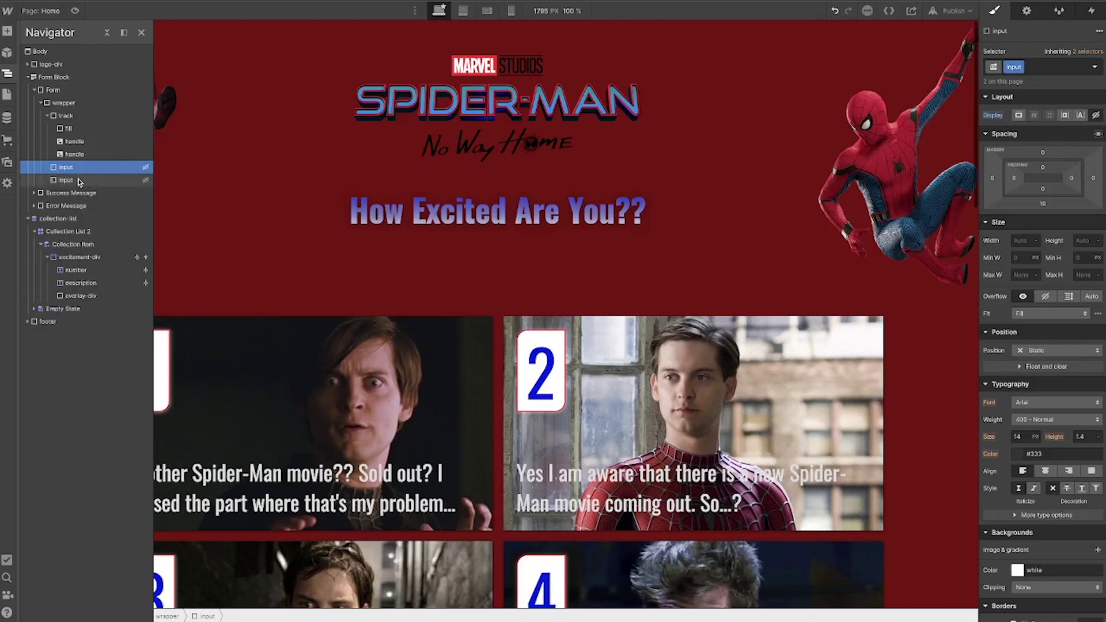
key(ctrl+d)
click(1027, 11)
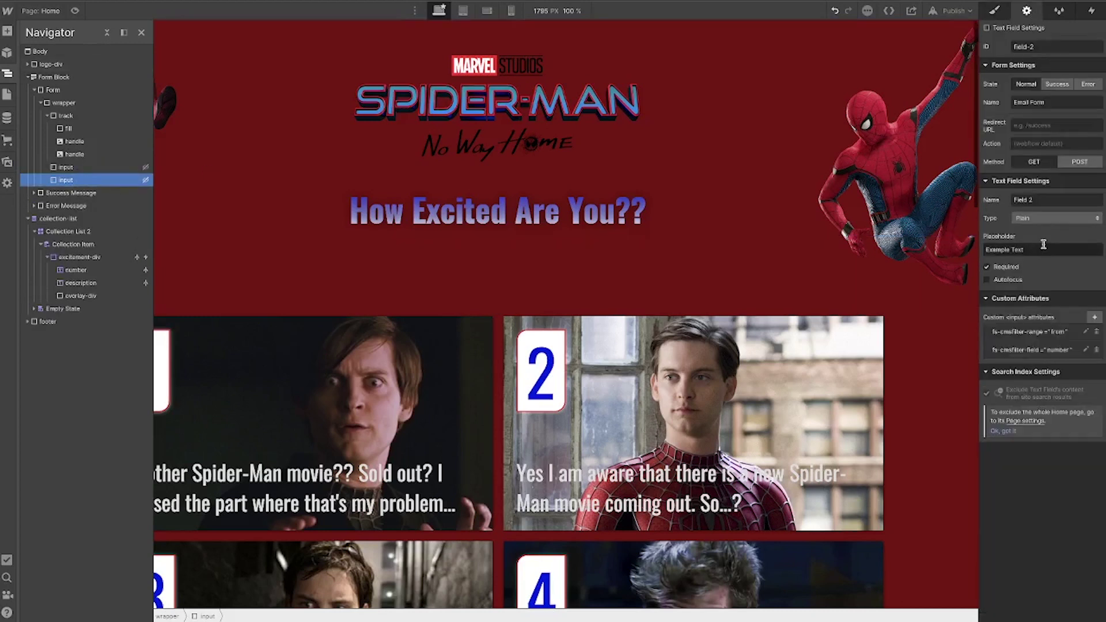
click(1046, 334)
click(1053, 392)
key(ctrl+a)
text(to)
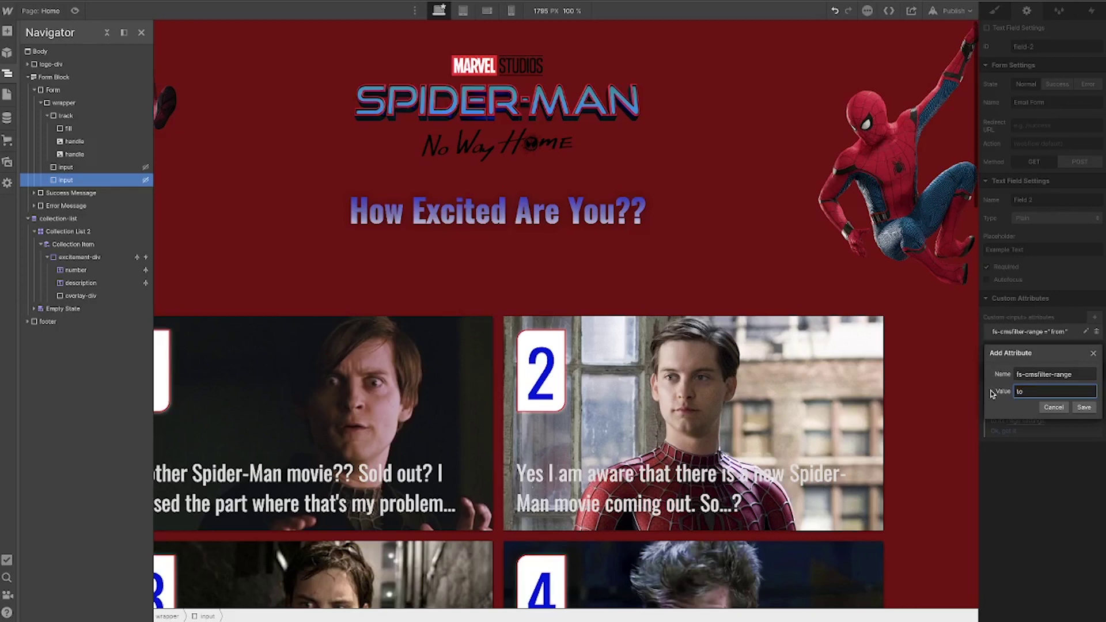
click(1085, 408)
- Review the settings of both hidden inputs and look at the handle value displays on the finished slider page
click(363, 254)
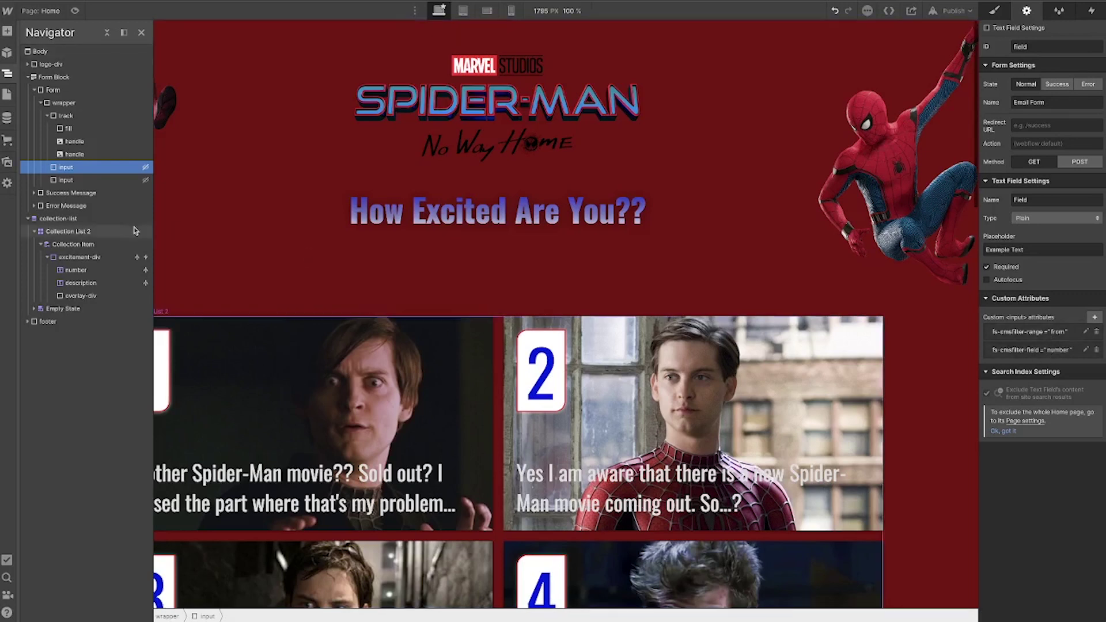
click(103, 181)
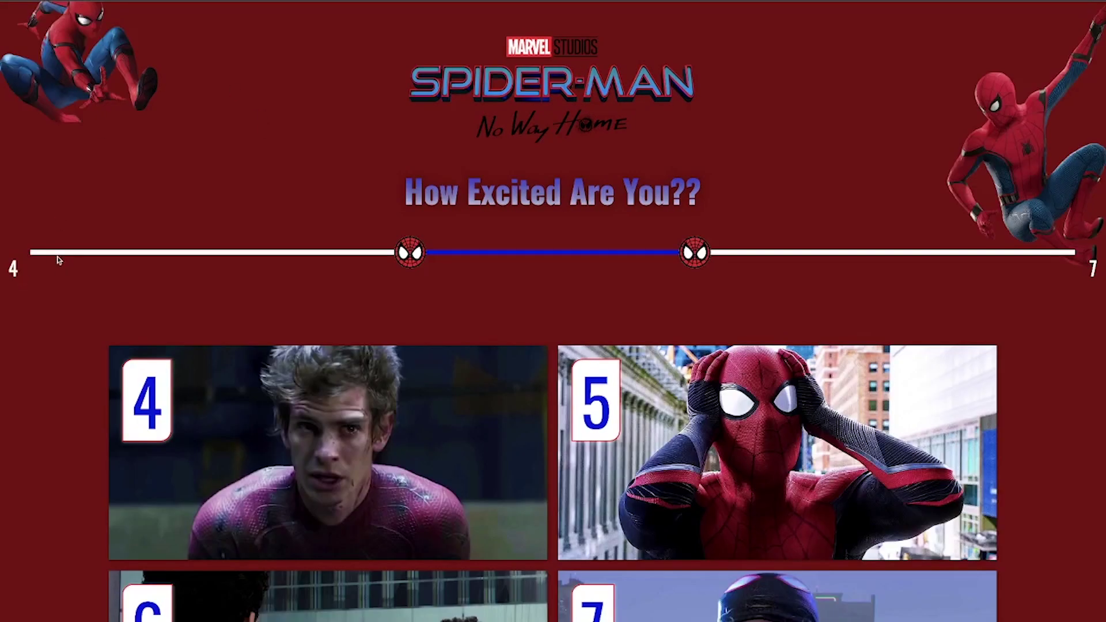
click(16, 253)
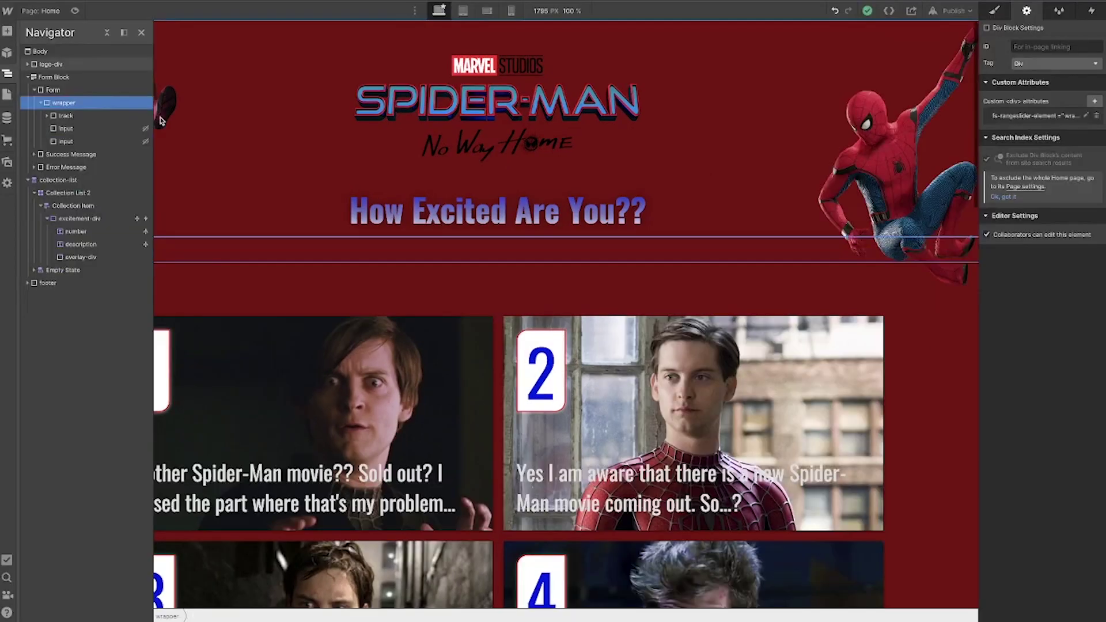
- Add a div block inside the slider wrapper, below the two hidden inputs
key(ctrl+e)
text(di)
key(Return)
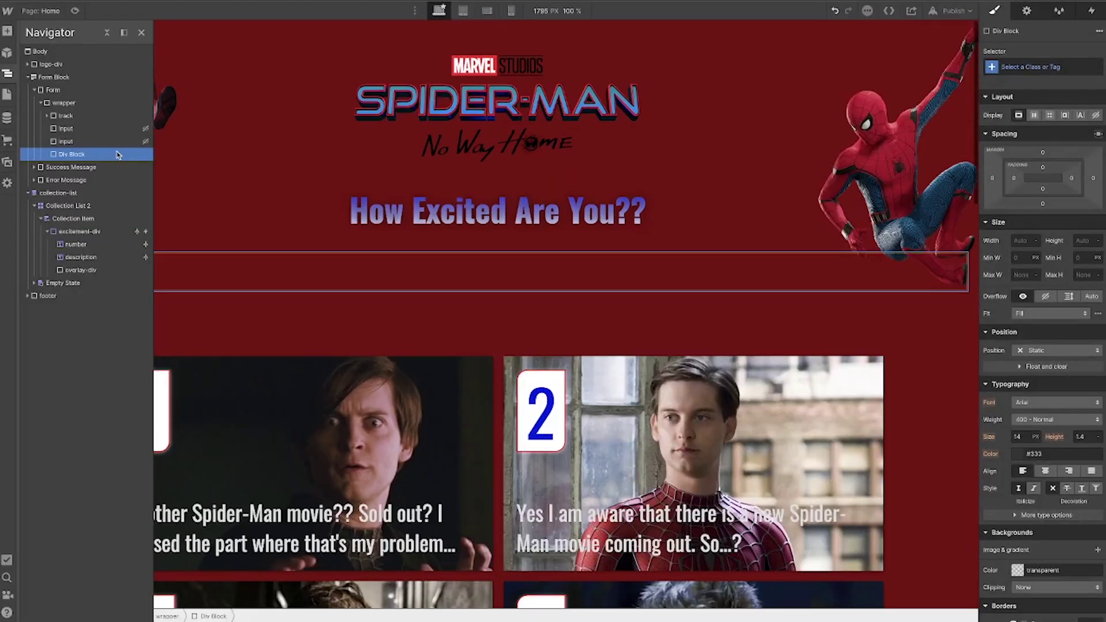
- Place two text blocks with the class display-value, reading 0 and 11, inside the div block, styled in white 38 px Oswald
key(ctrl+e)
text(t)
click(481, 122)
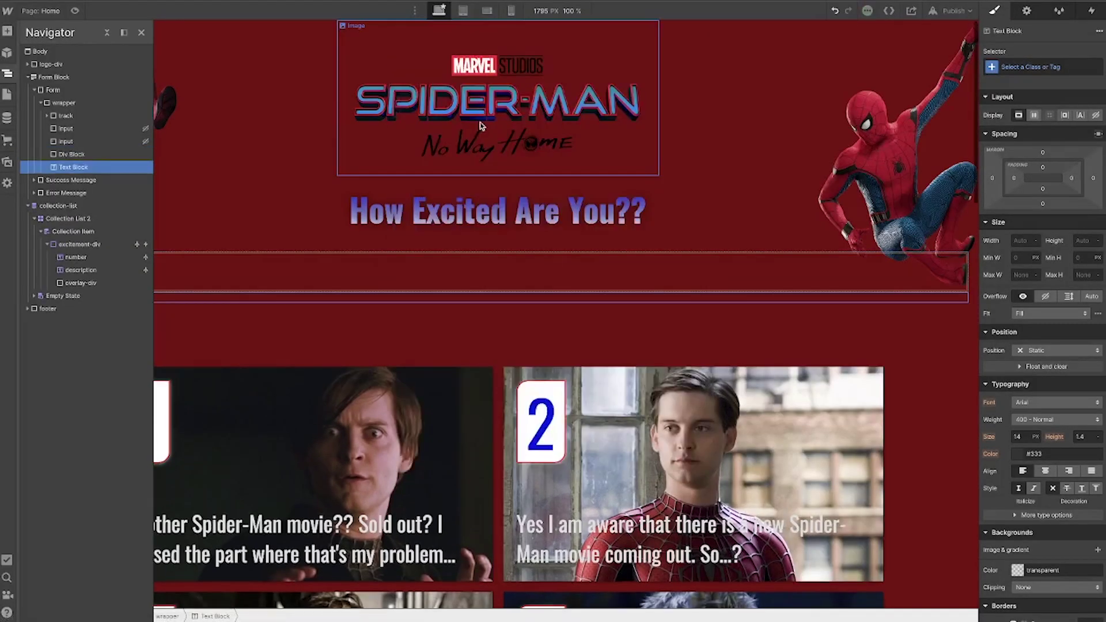
key(Return)
key(BackSpace)
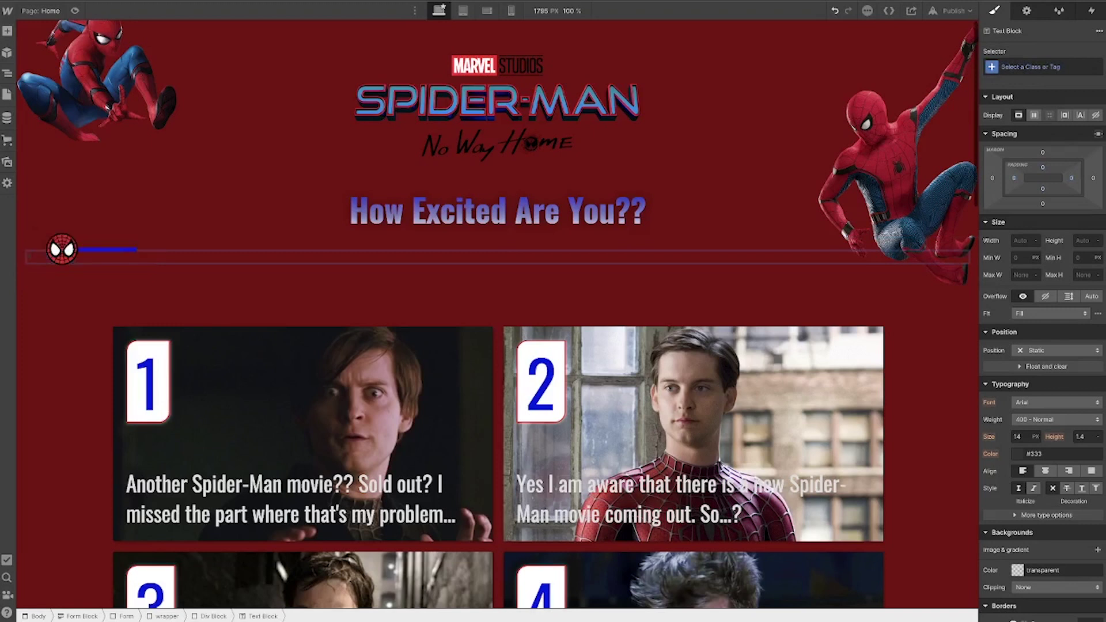
key(Escape)
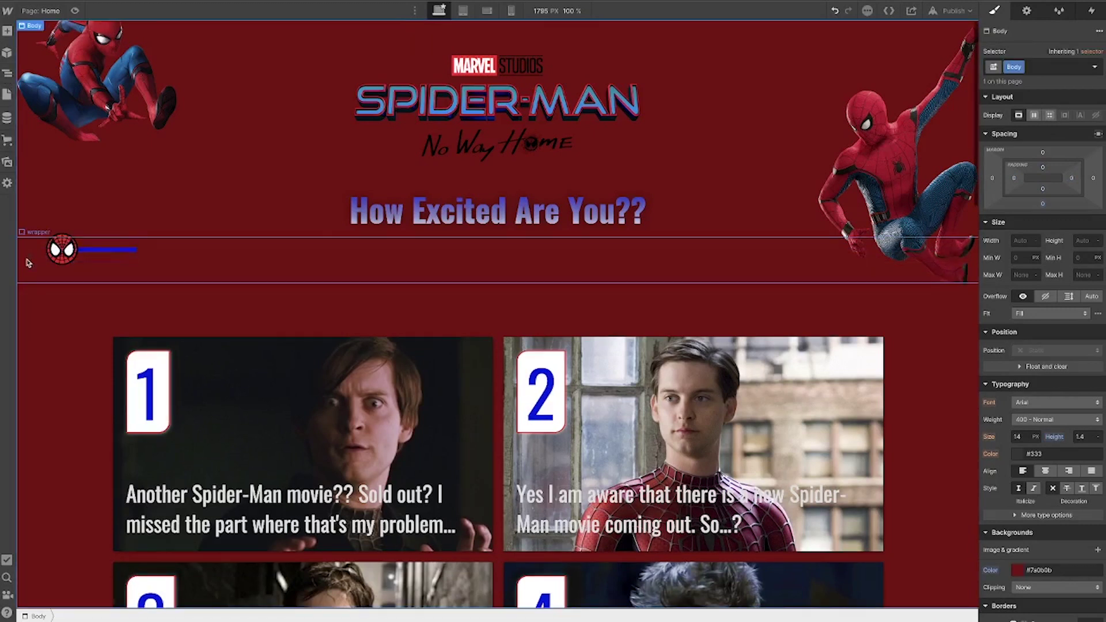
click(54, 257)
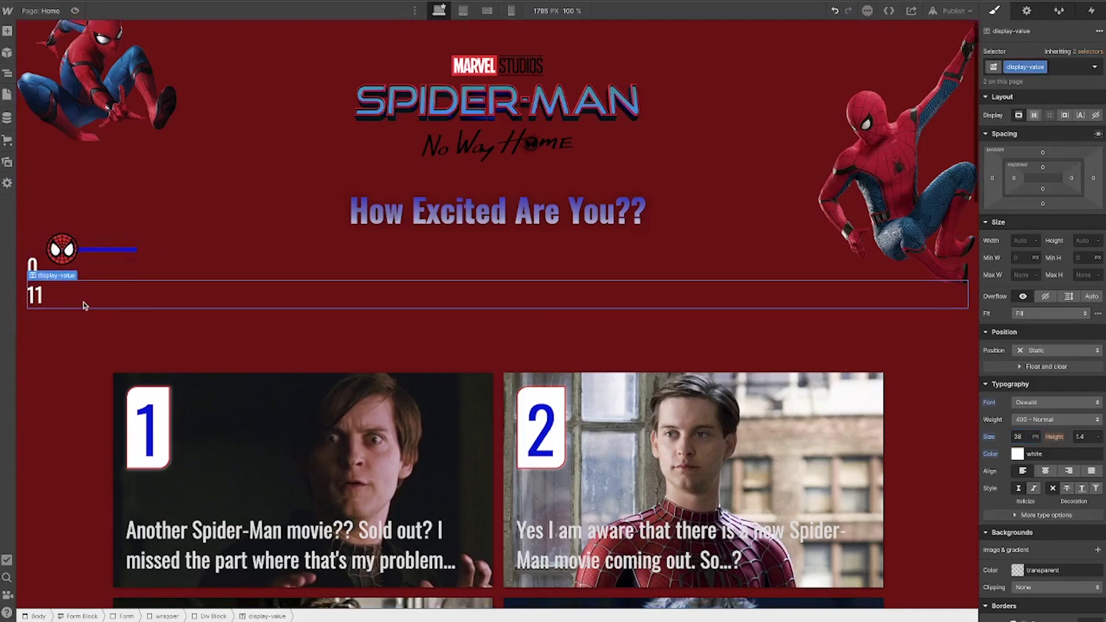
- Make the div block holding the two value texts a horizontal flex container justified with space between, and deselect it
click(7, 72)
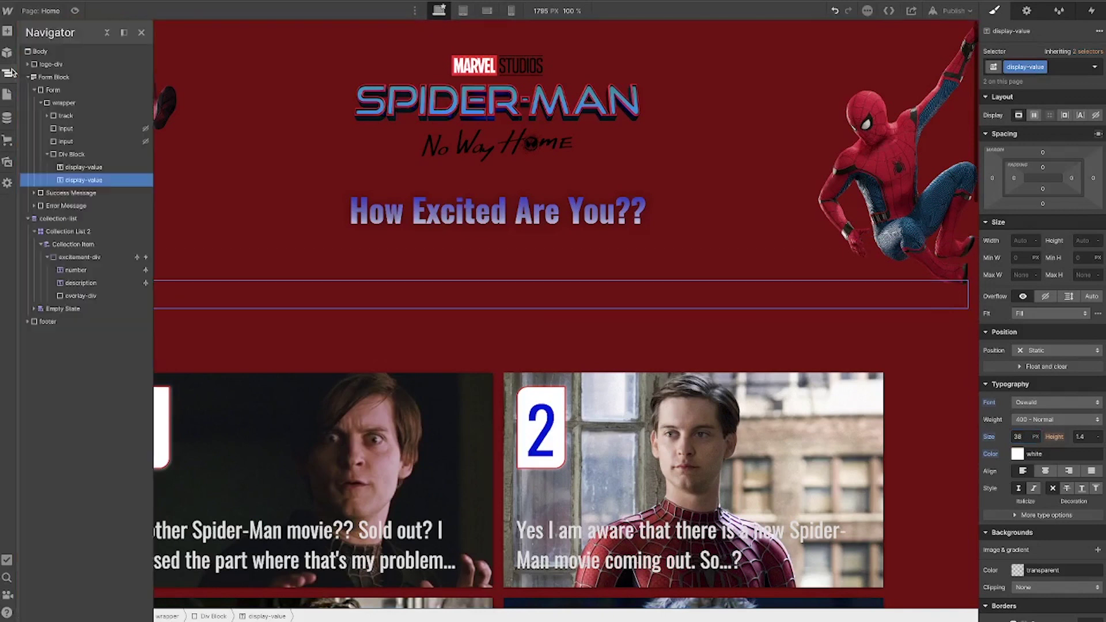
click(72, 153)
click(1034, 115)
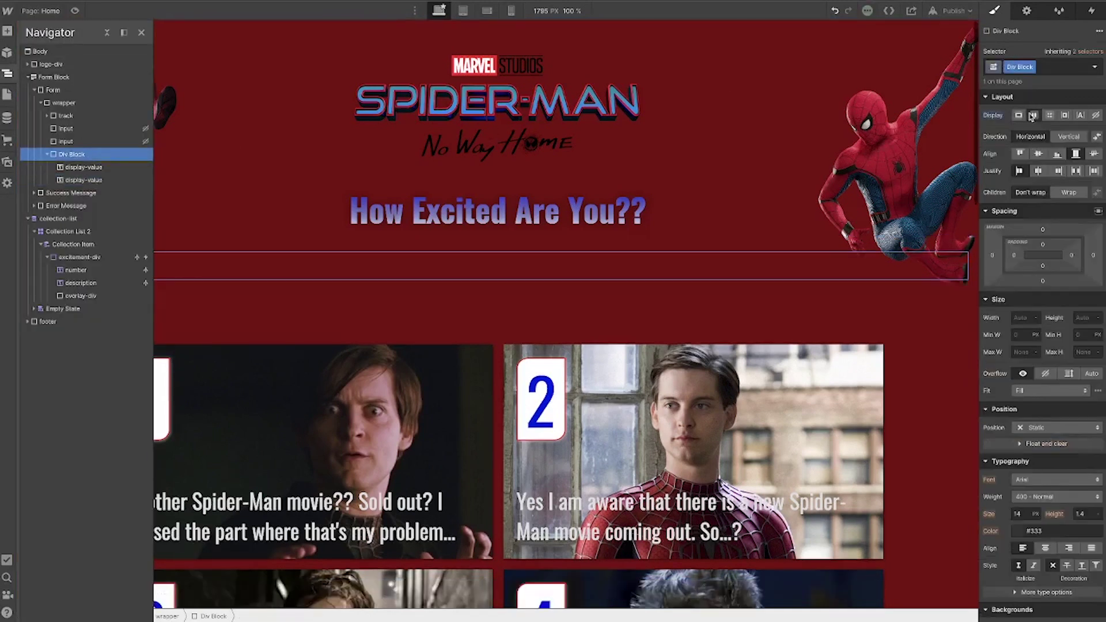
click(1076, 171)
click(881, 354)
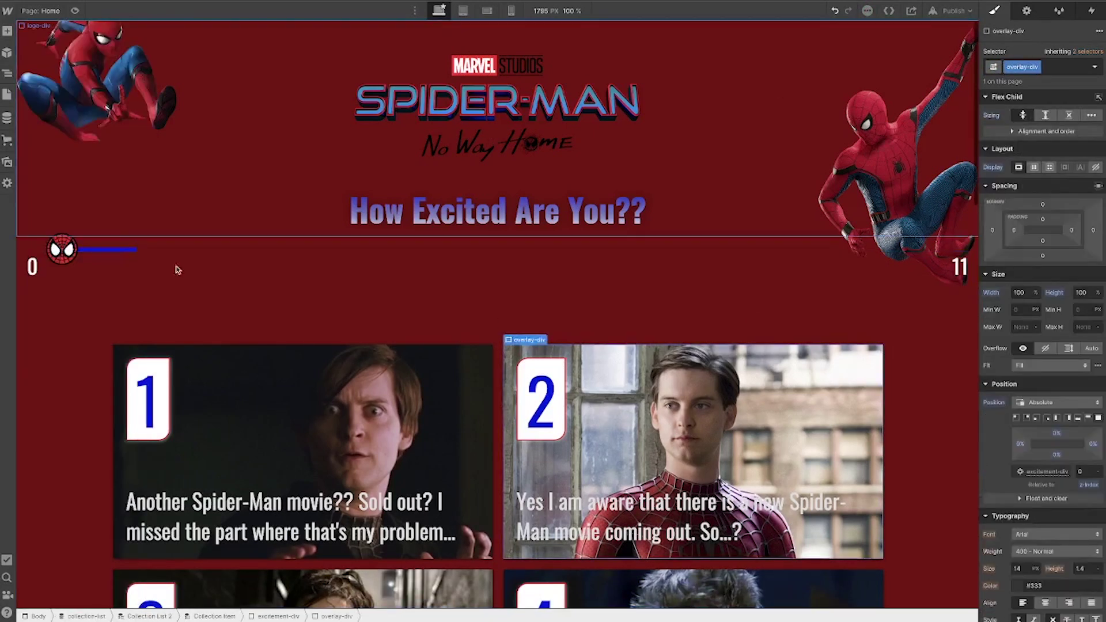
- Add the custom attribute fs-rangeslider-element with the value display-value, taken from the range slider documentation, to the text block reading 0
click(34, 272)
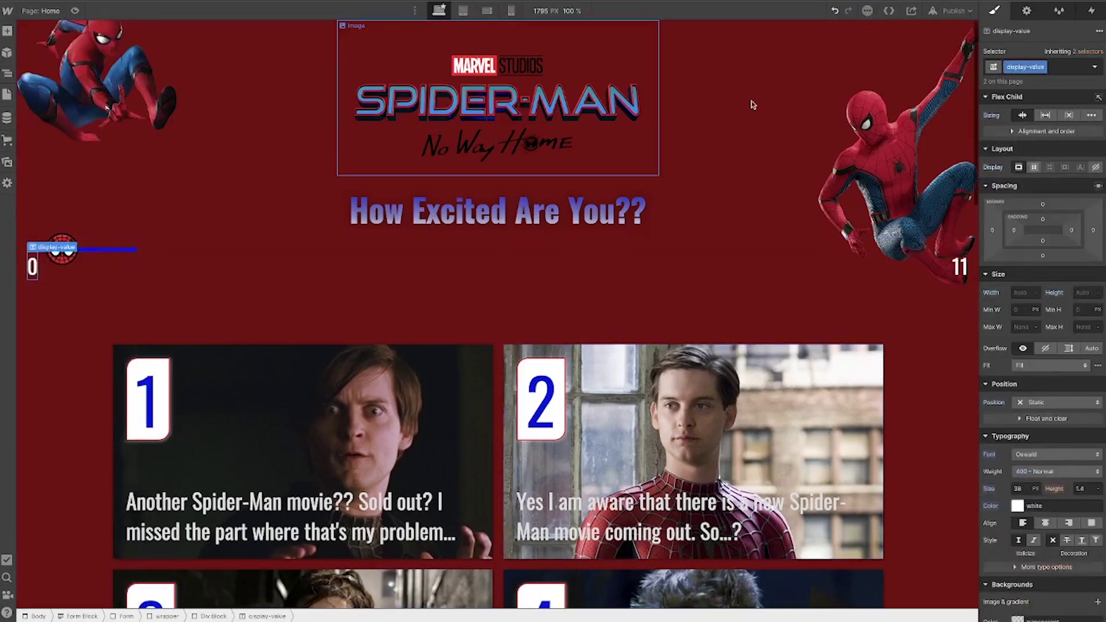
click(1027, 10)
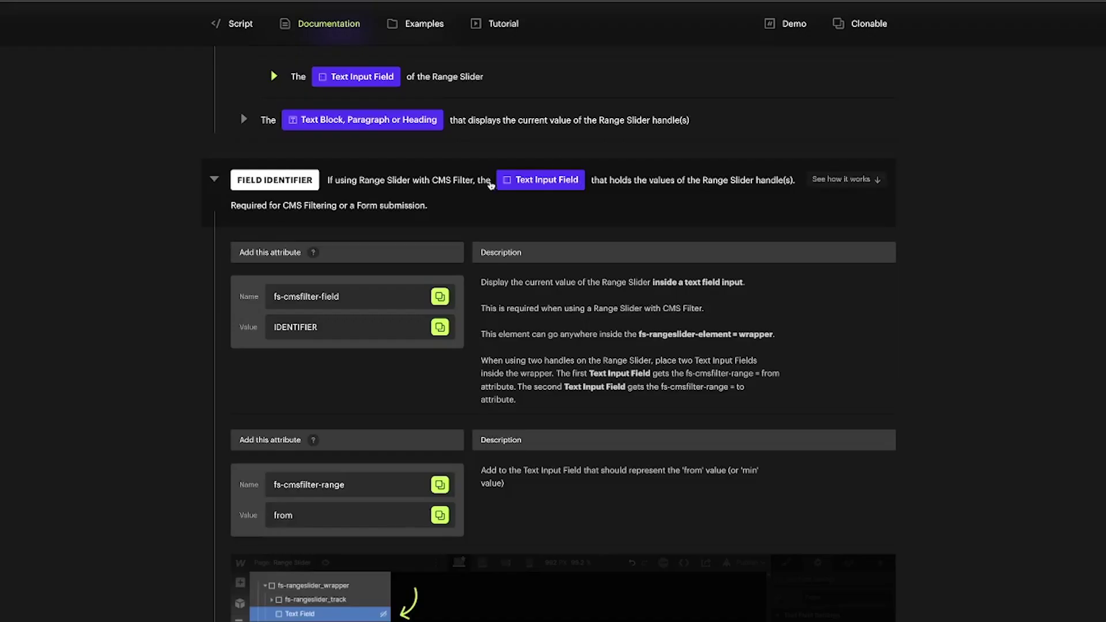
click(268, 236)
scroll(505, 259, up, 3)
click(505, 259)
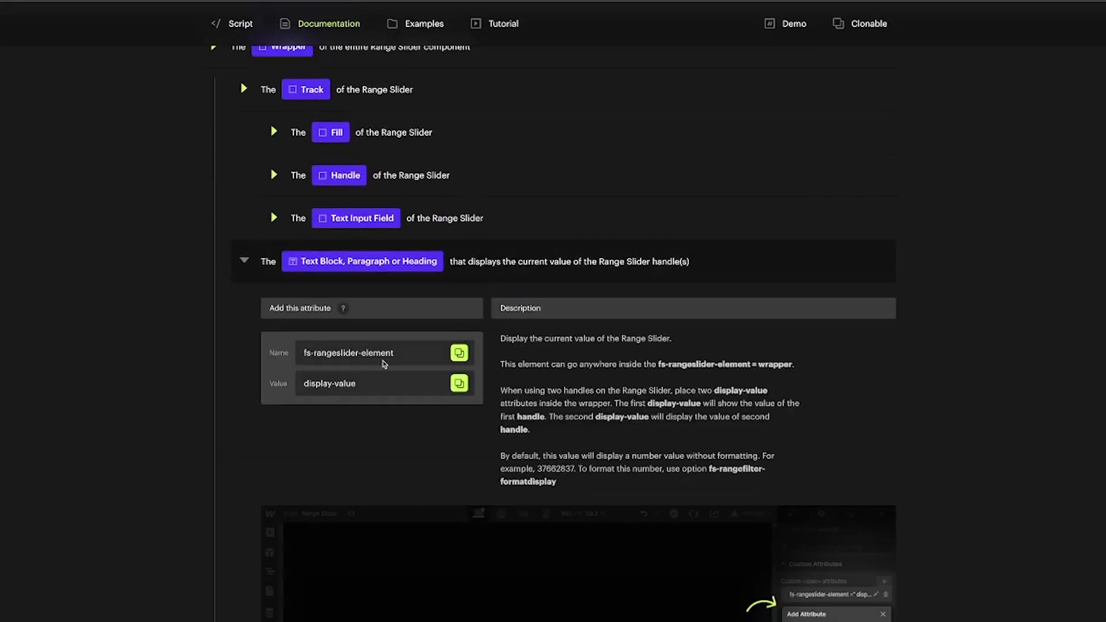
click(459, 353)
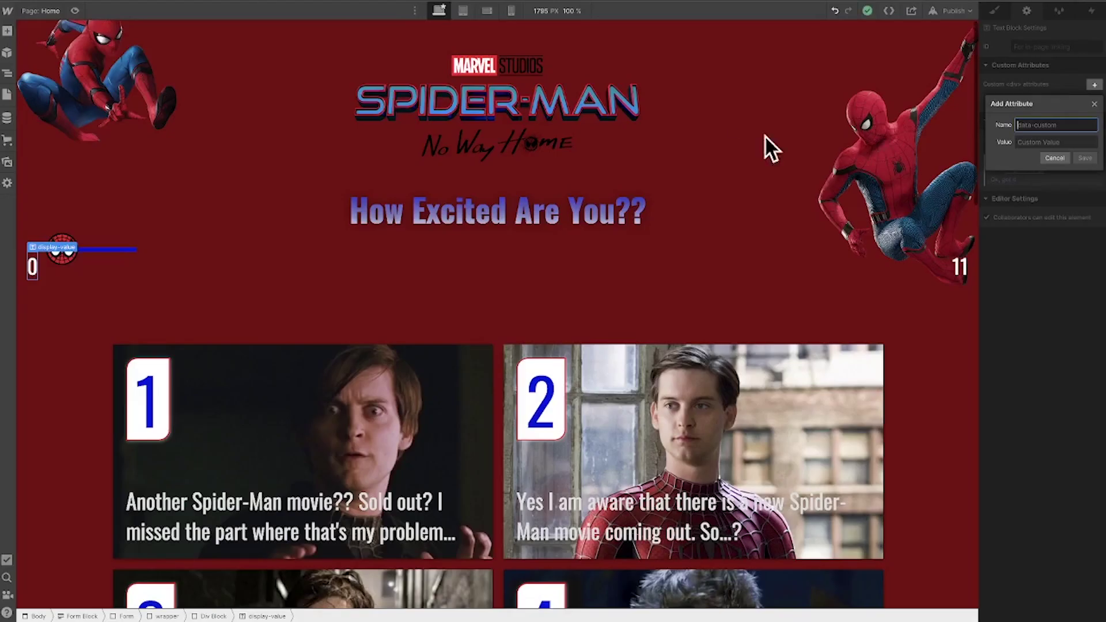
key(ctrl+v)
key(Tab)
text(display-val)
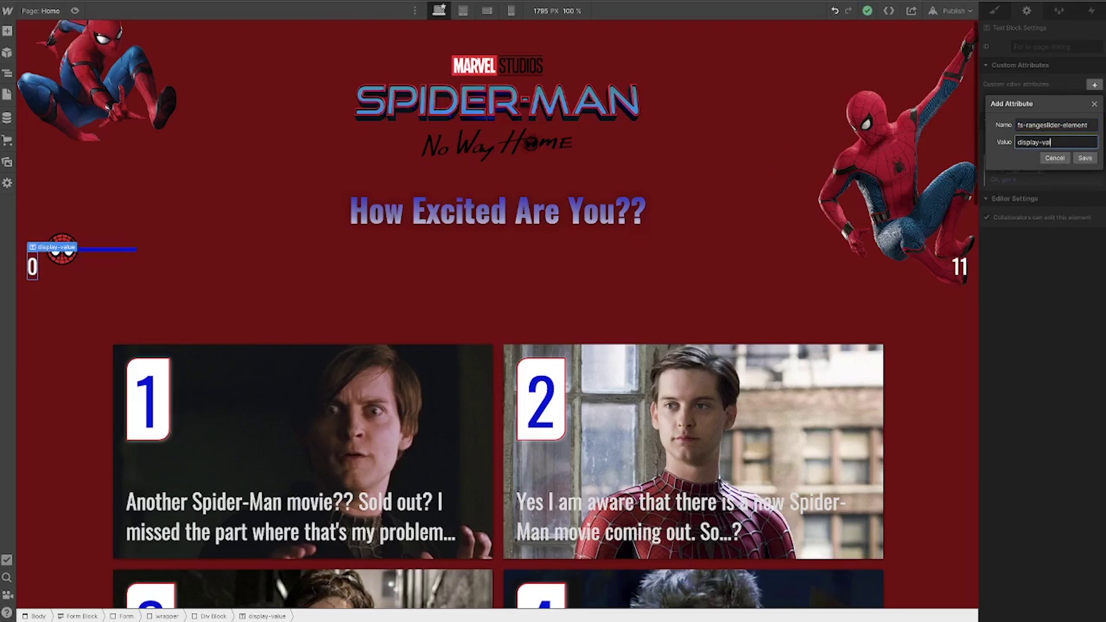
text(ue)
key(Return)
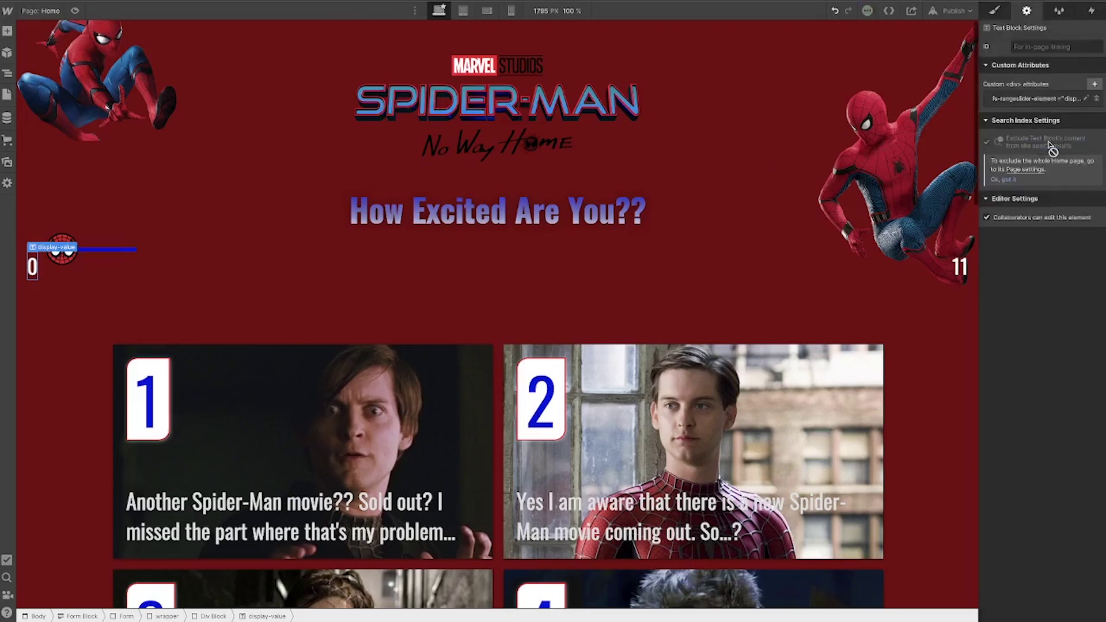
- Give the text block reading 11 the same fs-rangeslider-element attribute with the value display-value
click(966, 272)
click(1095, 84)
key(ctrl+v)
click(1030, 142)
key(Escape)
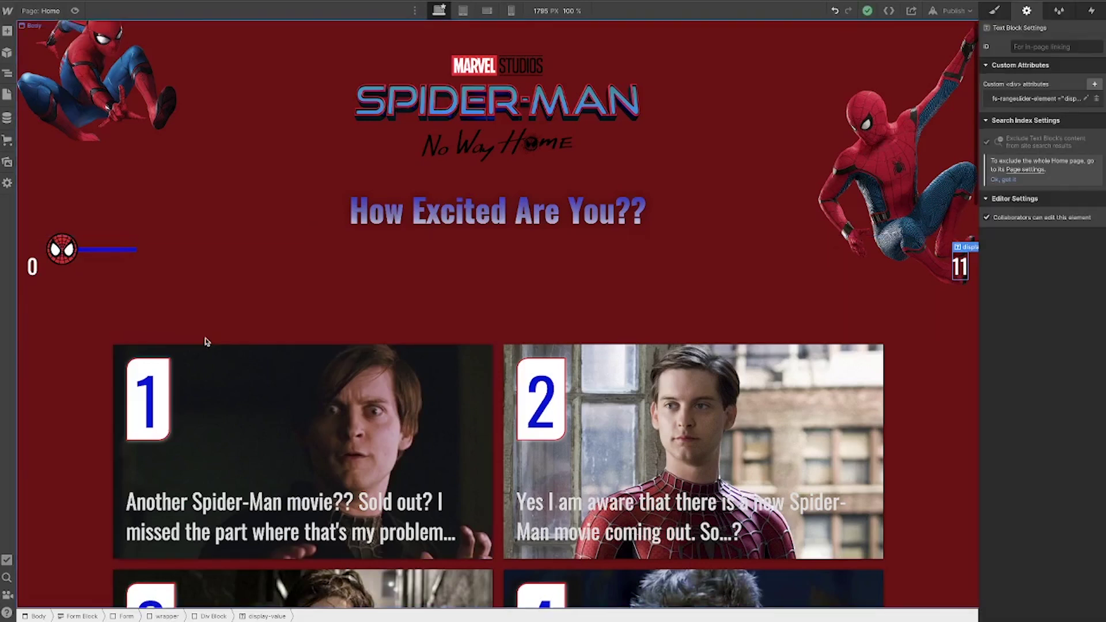
- Add the Min option attribute fs-rangeslider-min with the value 1 to the slider wrapper
click(647, 173)
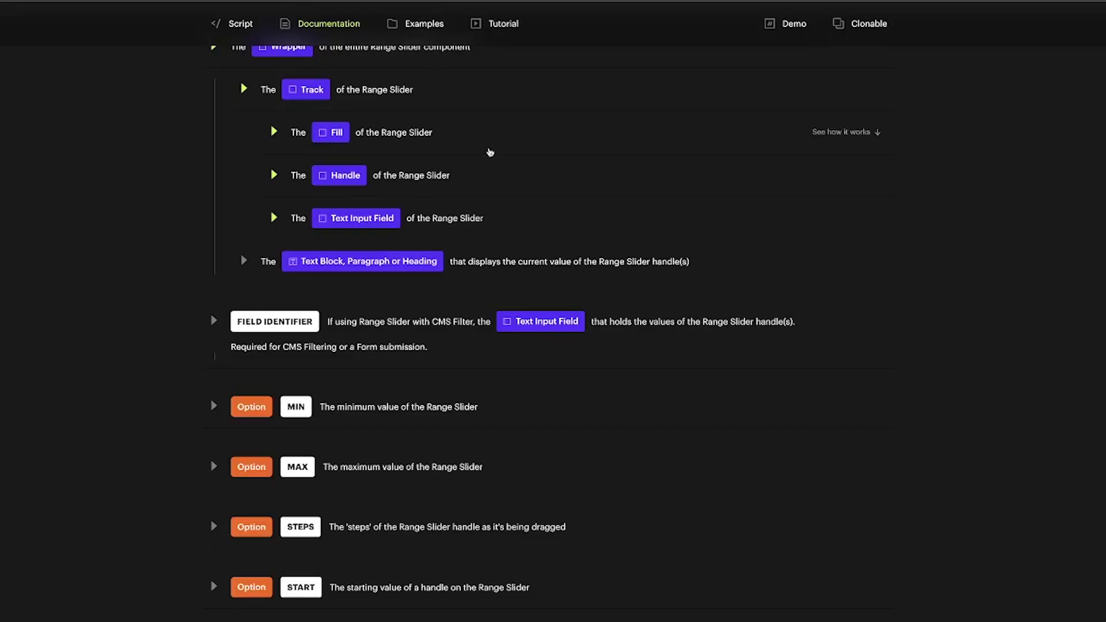
scroll(380, 121, down, 3)
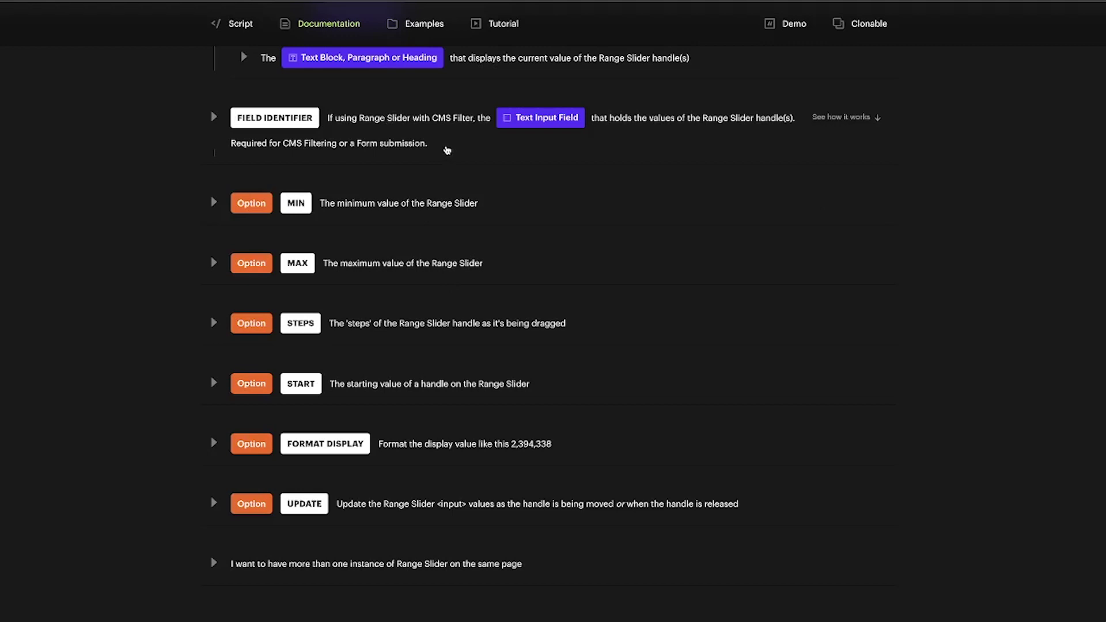
click(379, 217)
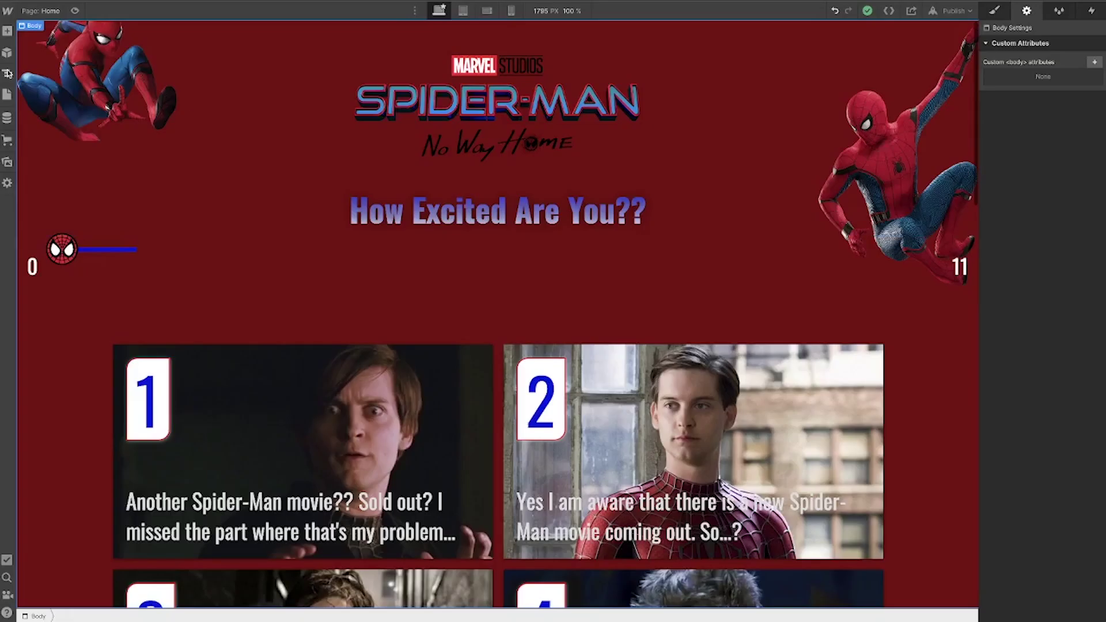
click(7, 73)
click(64, 103)
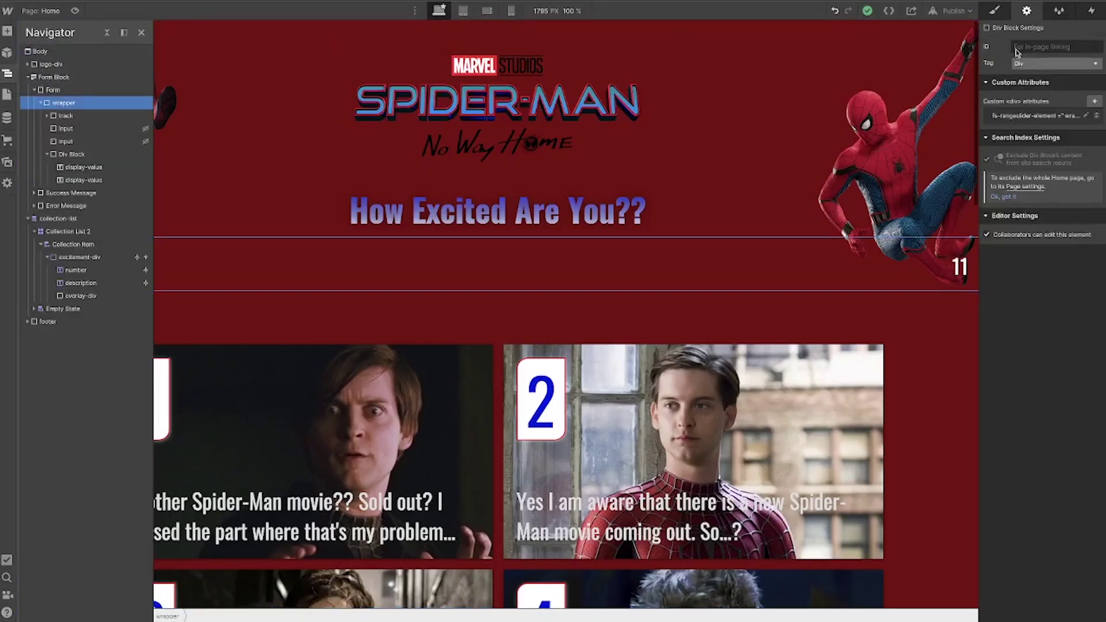
click(1095, 103)
key(ctrl+v)
click(1039, 159)
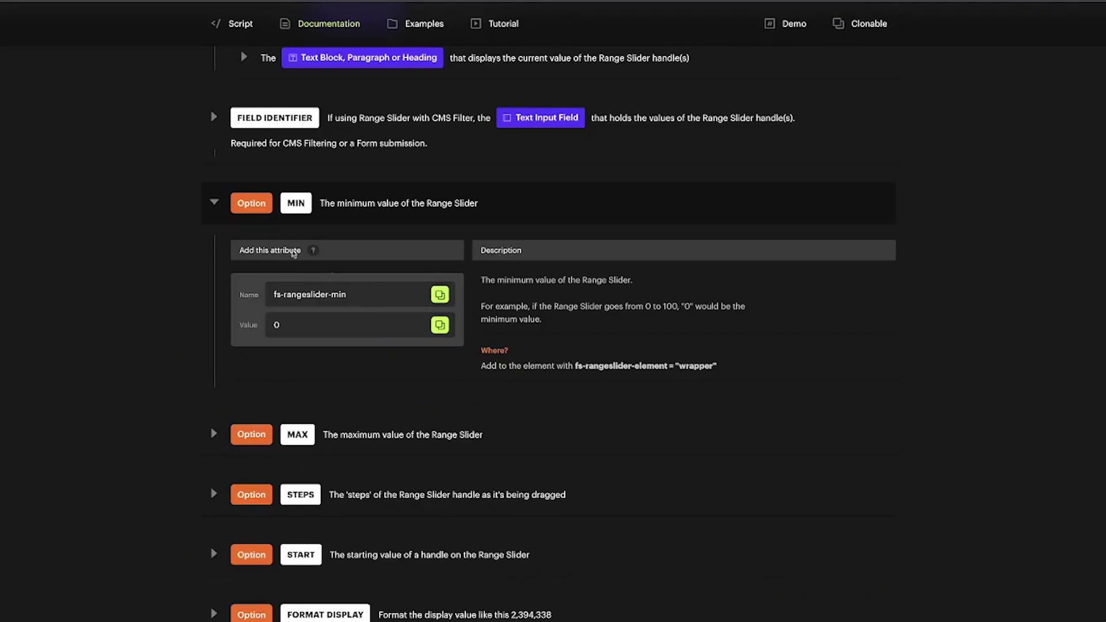
- Copy the Max option attribute fs-rangeslider-max from the documentation and add it to the slider wrapper with the value 11
click(431, 218)
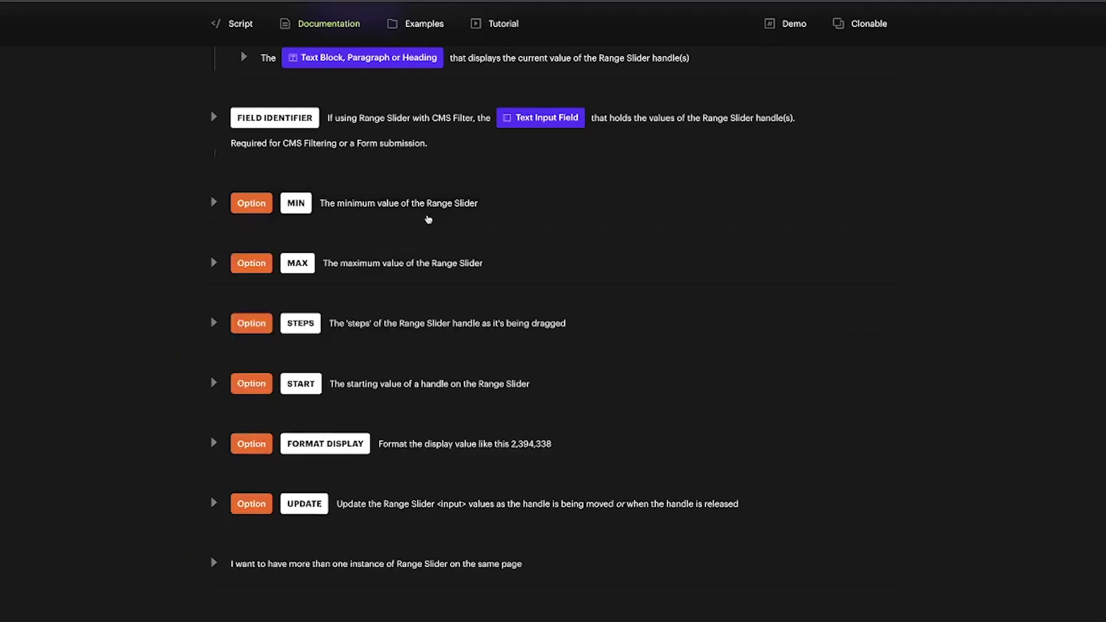
click(415, 266)
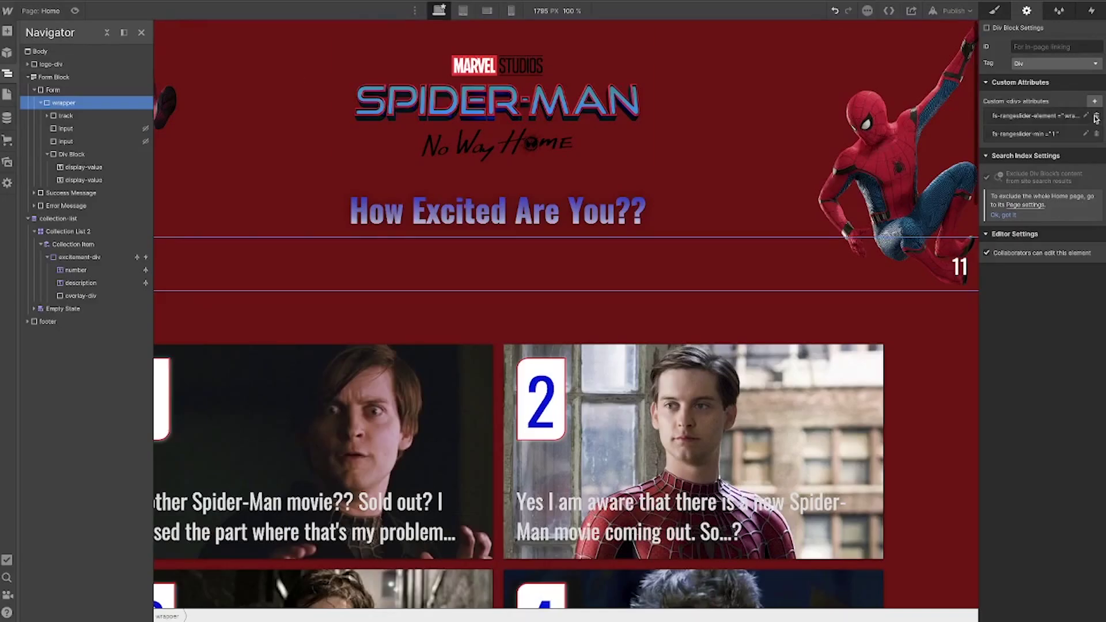
click(1094, 101)
key(ctrl+v)
click(1047, 159)
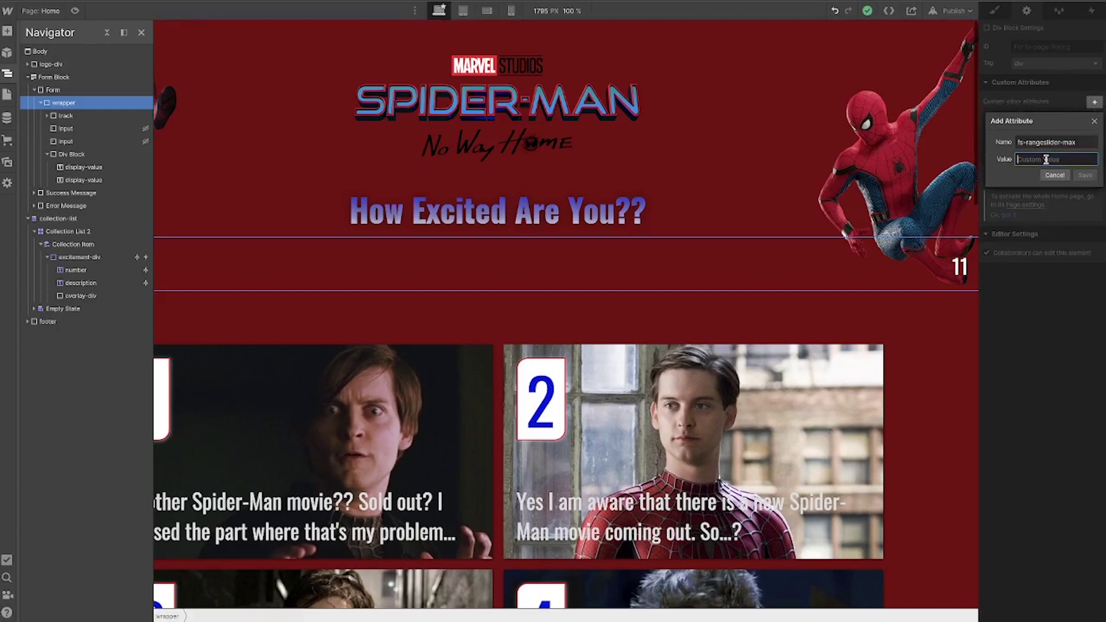
text(11)
click(1085, 175)
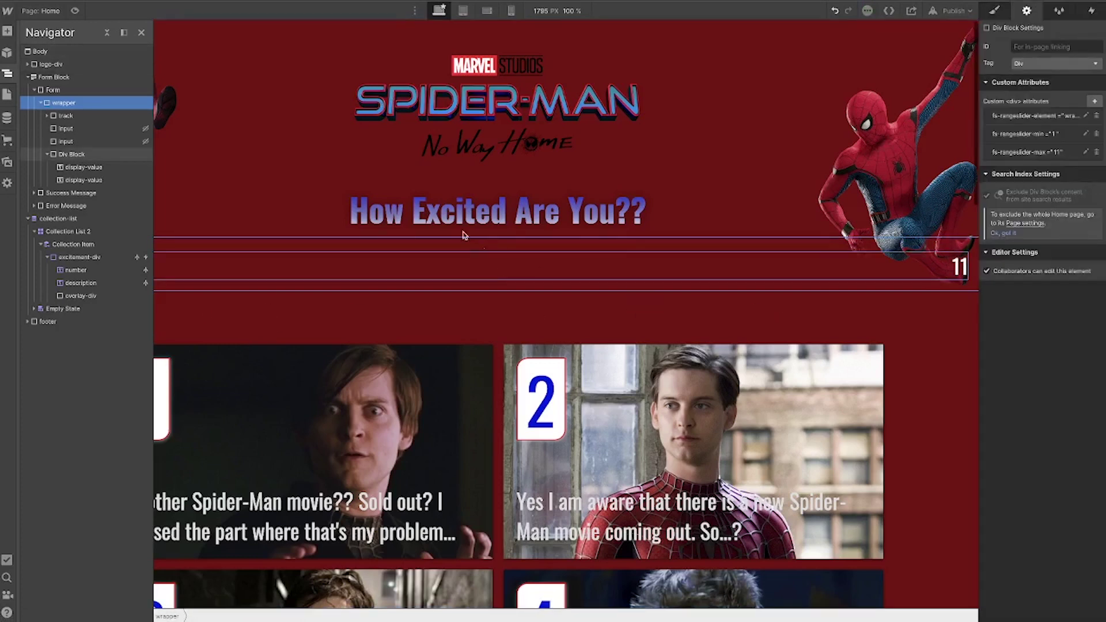
- Copy the Steps option attribute fs-rangeslider-step from the documentation and add it to the slider wrapper with the value 1
key(alt+Tab)
click(446, 270)
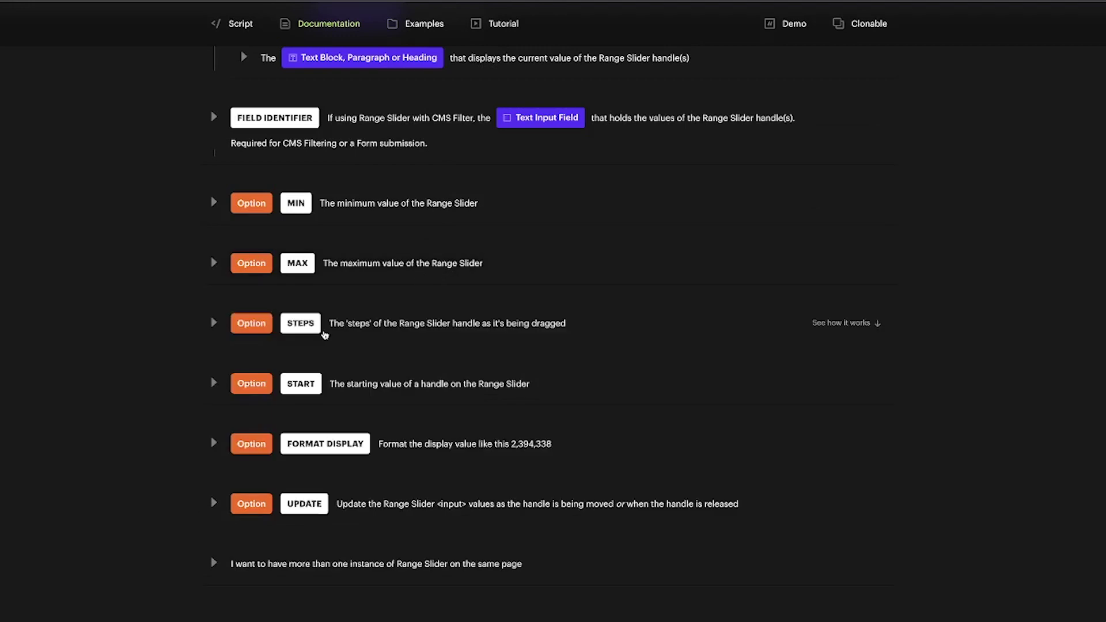
click(399, 336)
scroll(399, 336, down, 1)
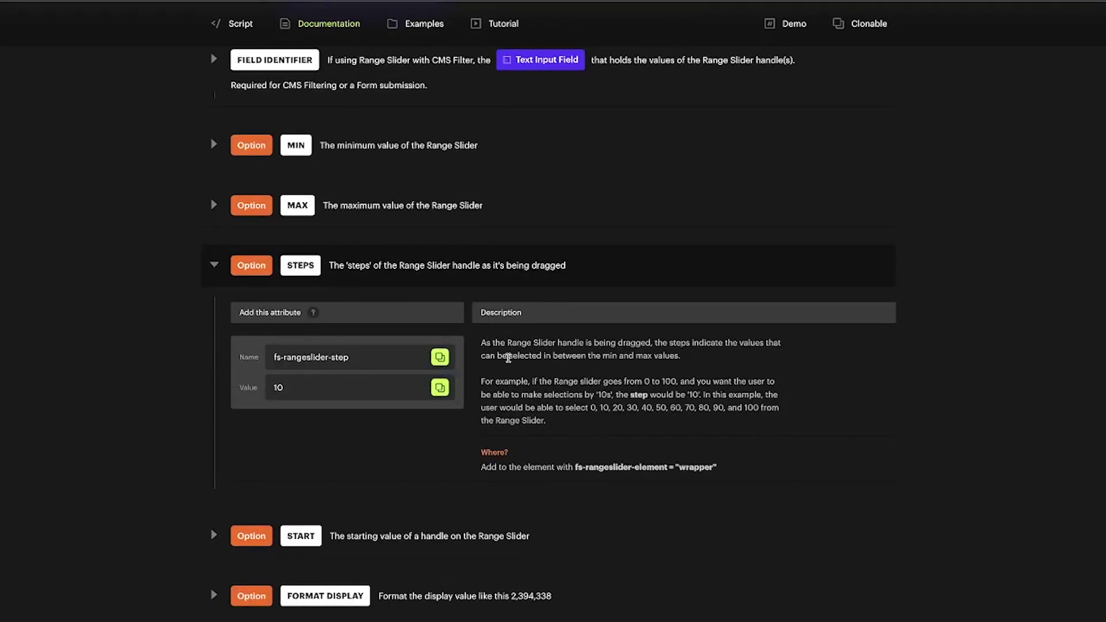
click(440, 358)
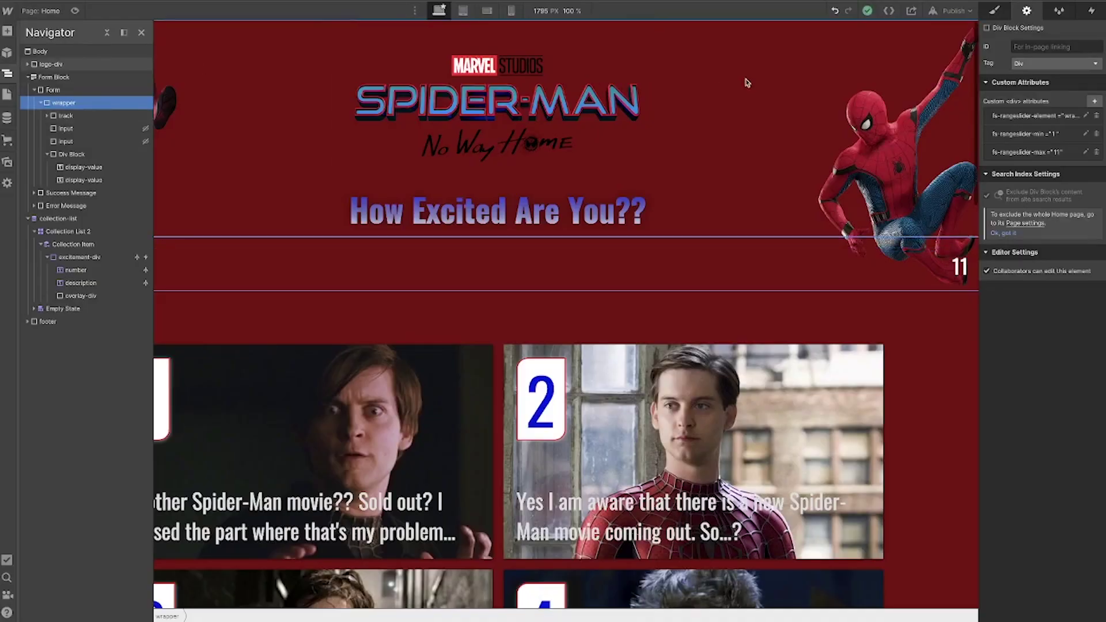
click(1095, 102)
key(ctrl+v)
key(Tab)
text(1)
click(1084, 175)
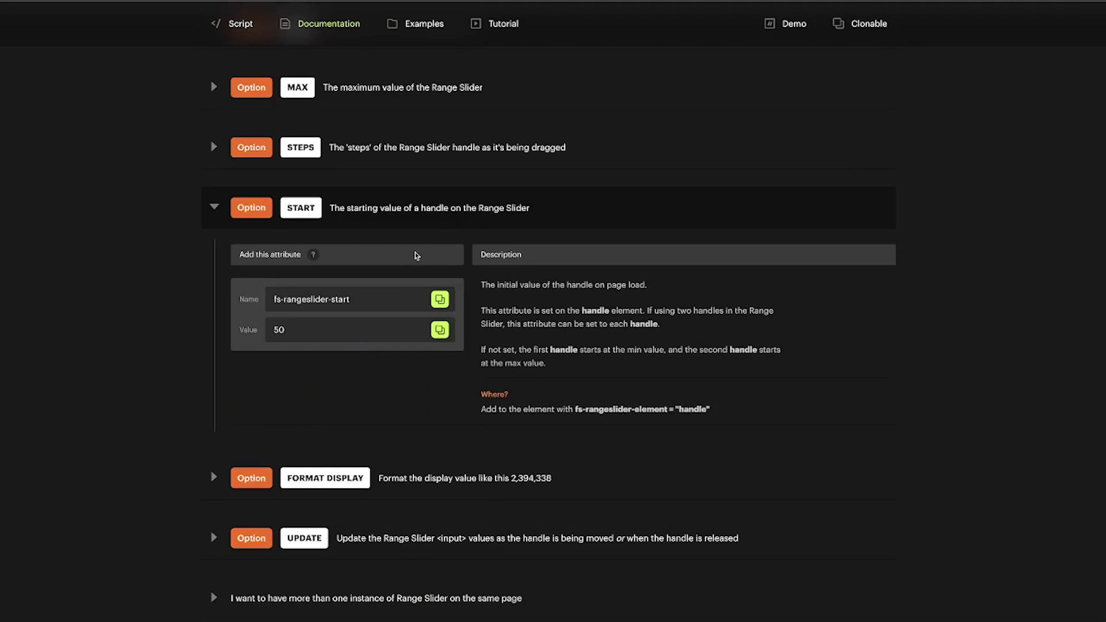
- Add the Start option attribute fs-rangeslider-start with the value 1 to both handles inside the track
mouse_move(393, 232)
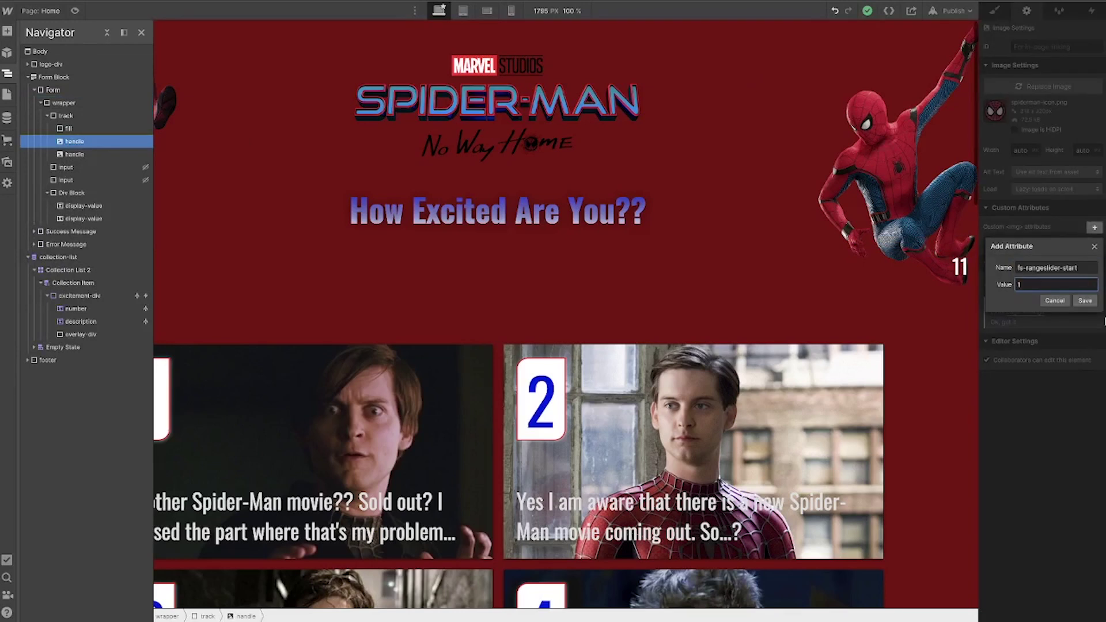
click(1085, 300)
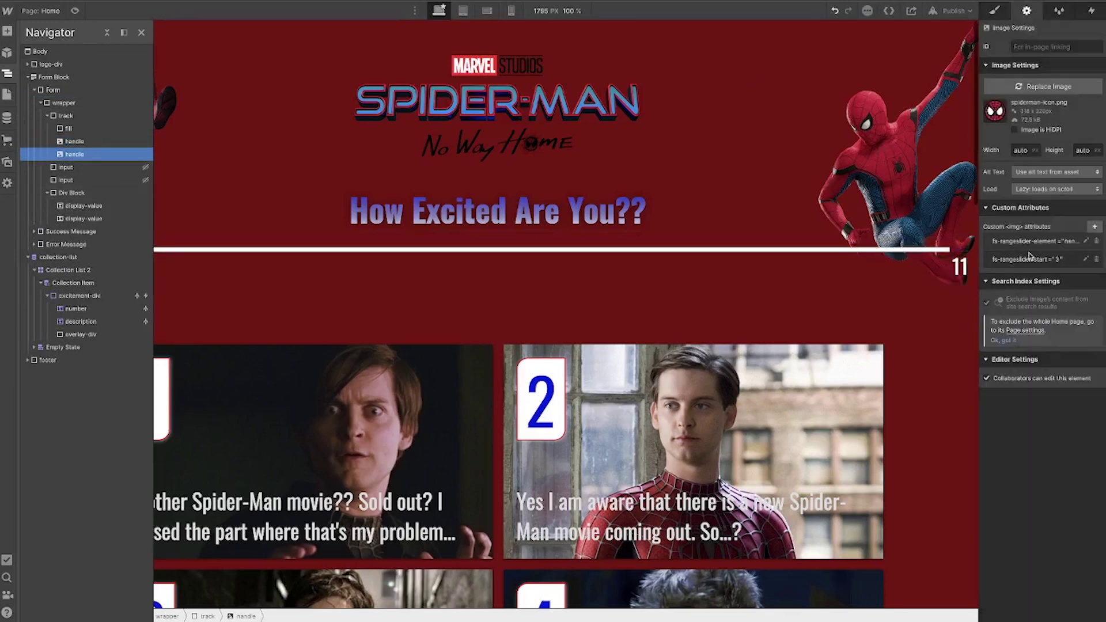
click(1054, 260)
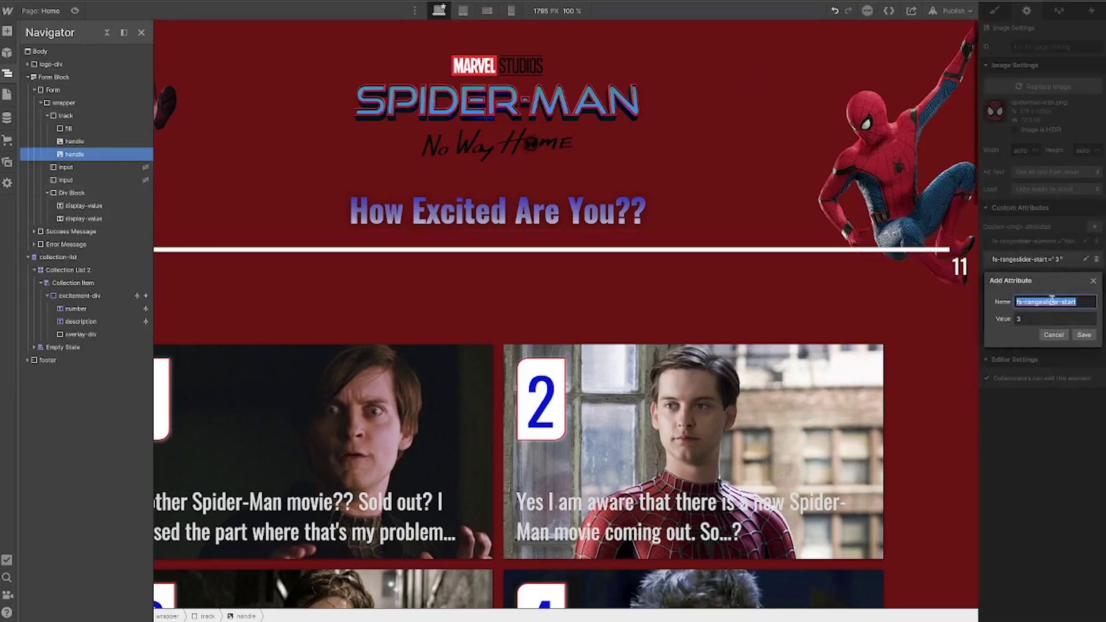
click(1085, 335)
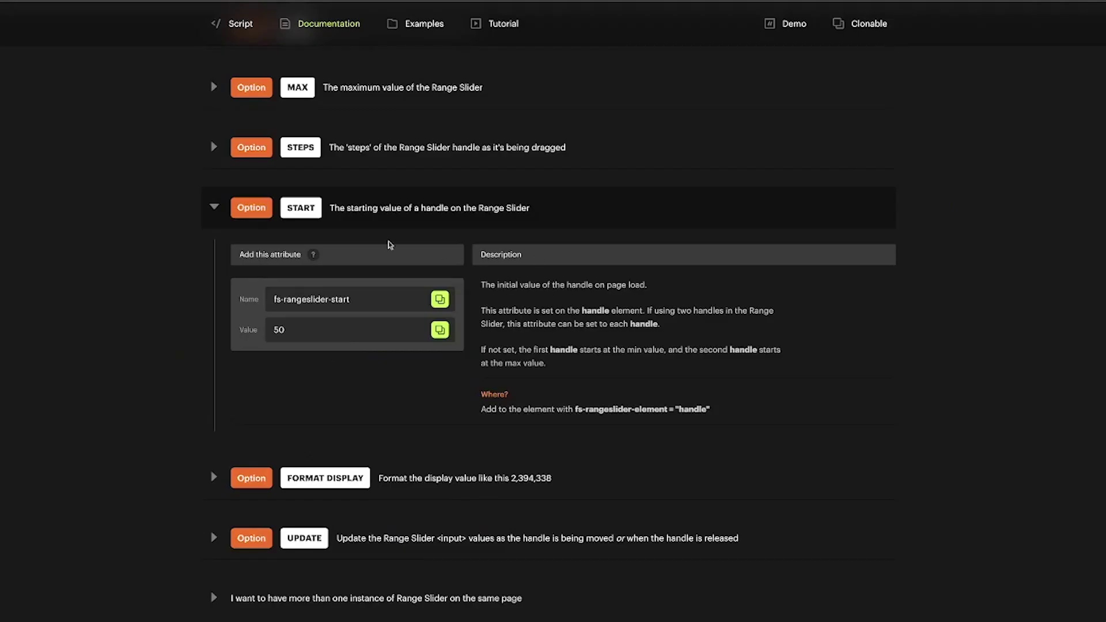
- Read the Format Display and Update options in the range slider documentation
click(367, 210)
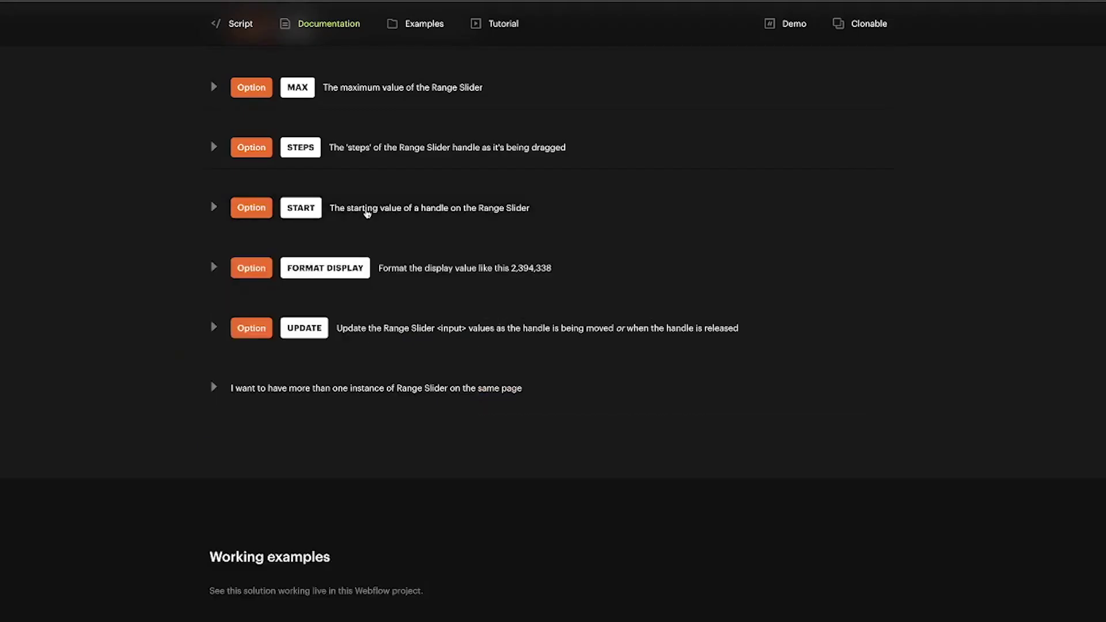
click(461, 272)
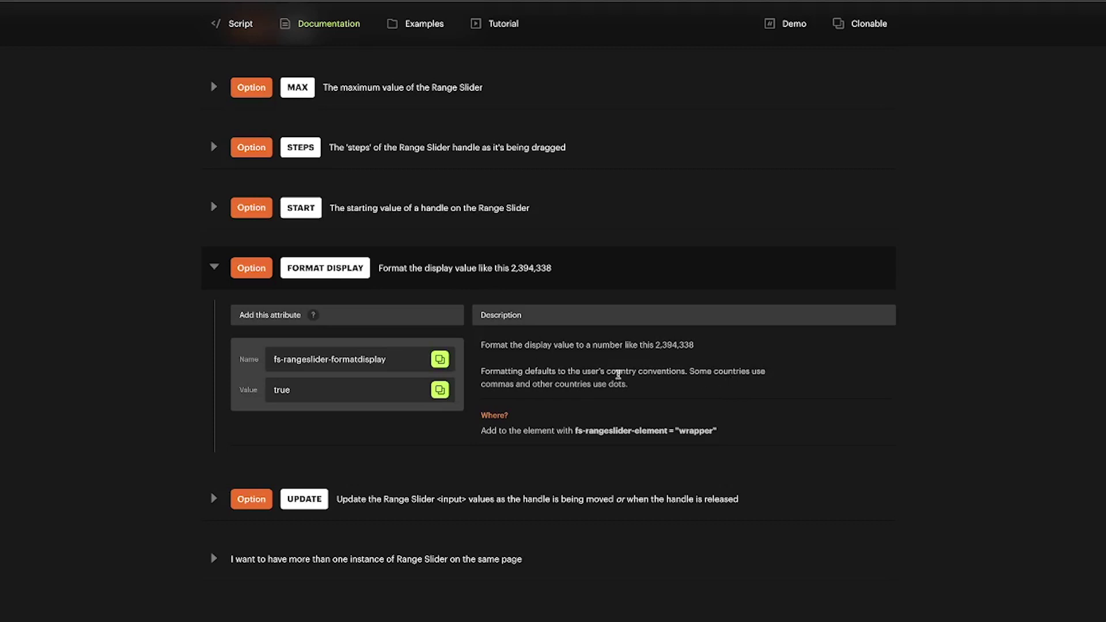
click(447, 497)
scroll(493, 392, down, 4)
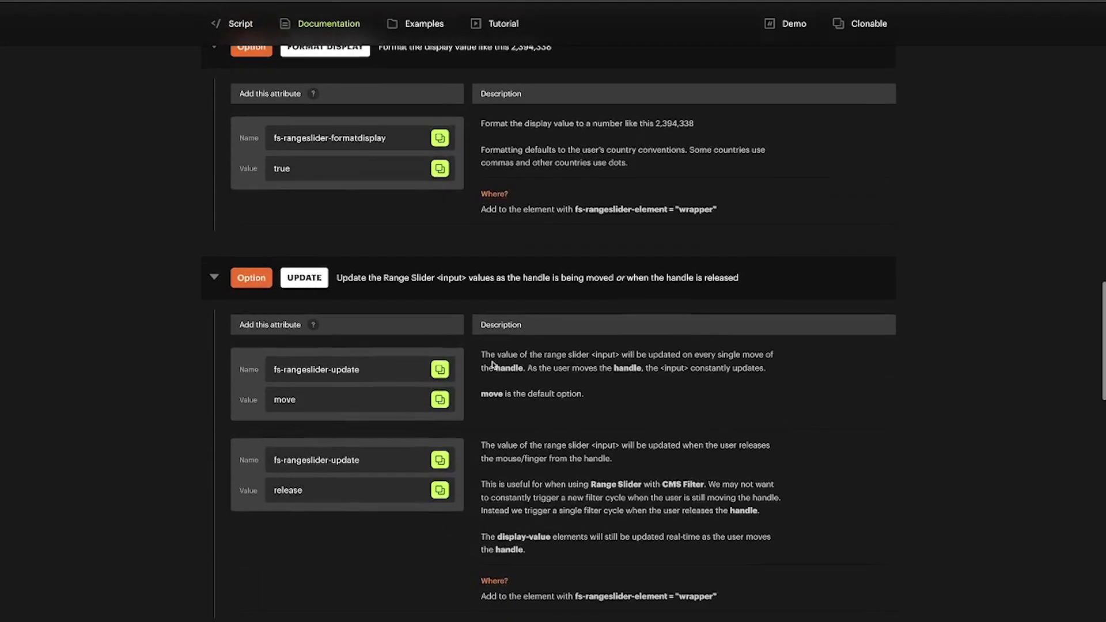
scroll(485, 302, down, 1)
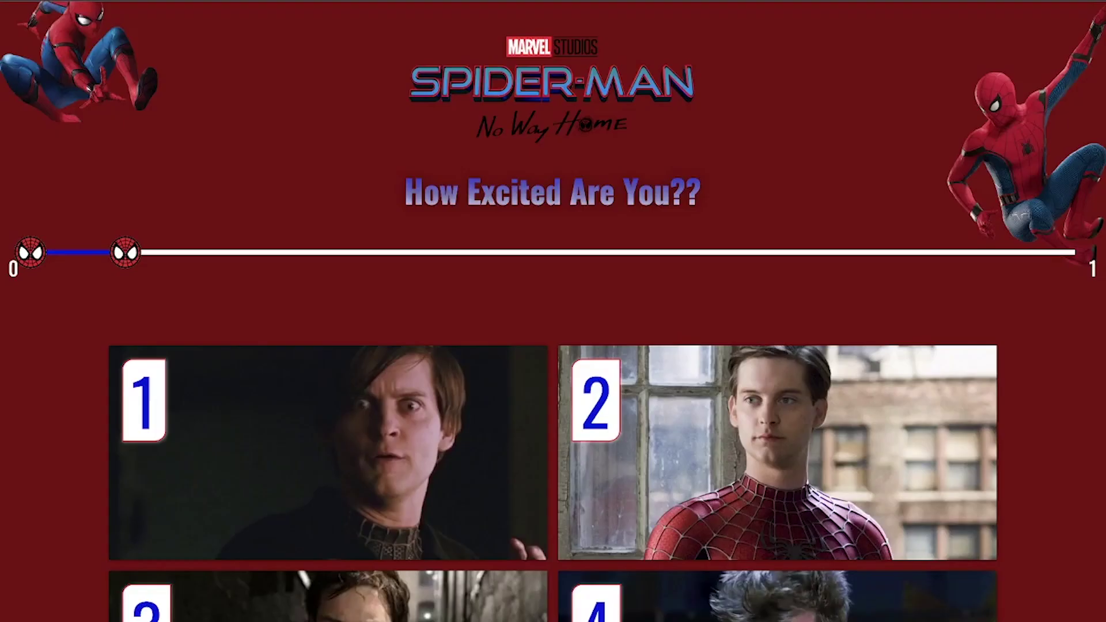
- Test the second handle on the finished slider page by moving it to 6 and back to 2, checking the filtered list
drag(129, 256, 585, 257)
scroll(577, 55, down, 5)
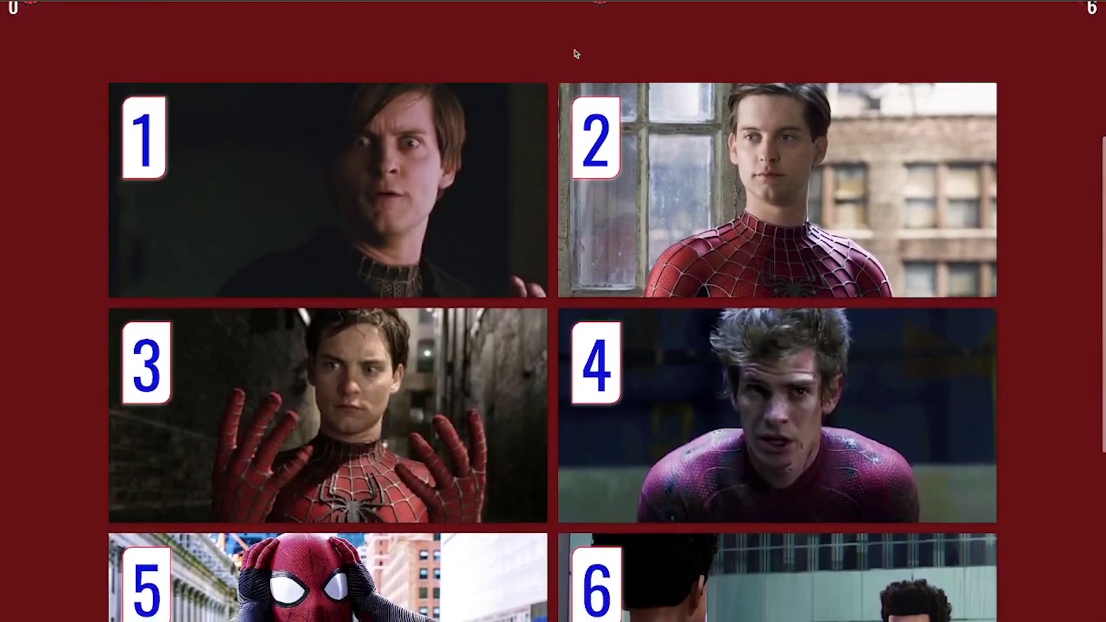
scroll(577, 54, up, 1)
drag(600, 24, 314, 25)
drag(313, 96, 630, 83)
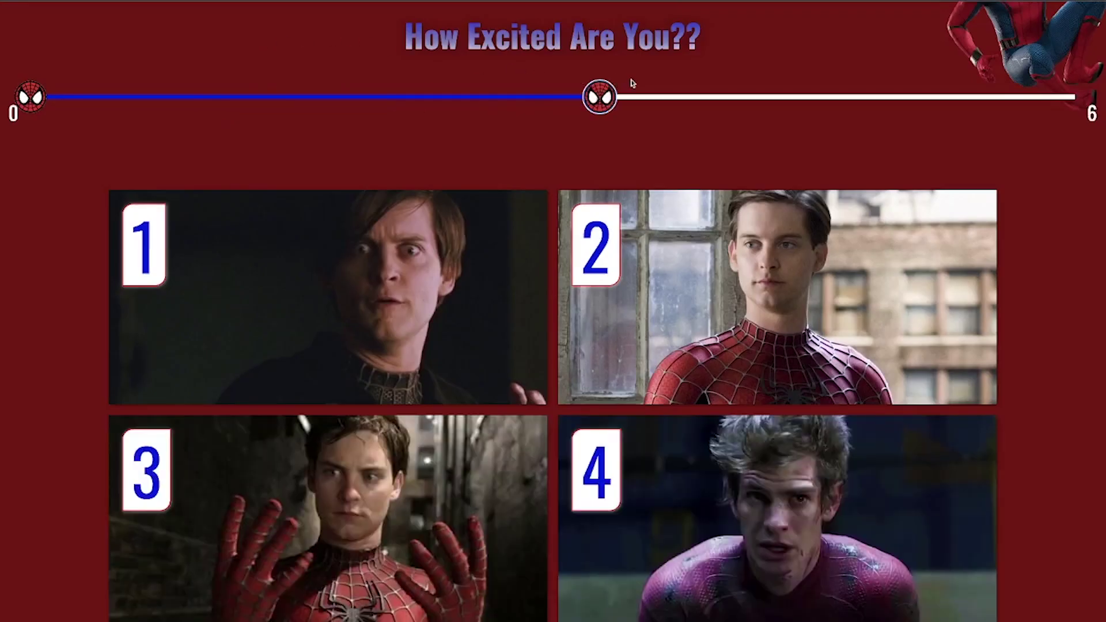
scroll(629, 83, up, 2)
drag(600, 198, 188, 210)
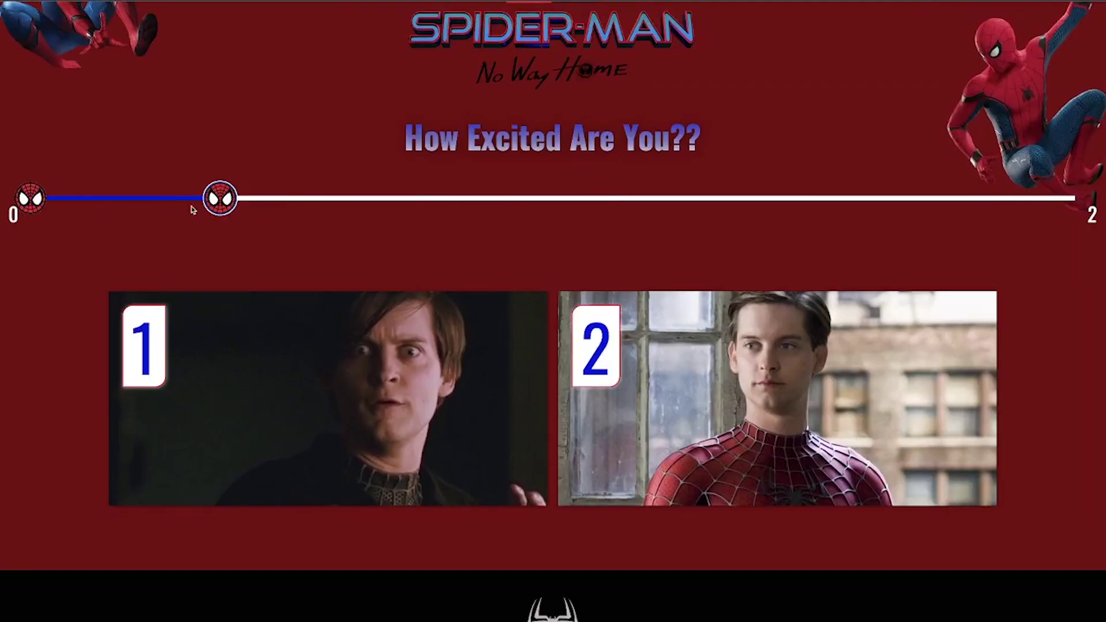
drag(257, 205, 299, 200)
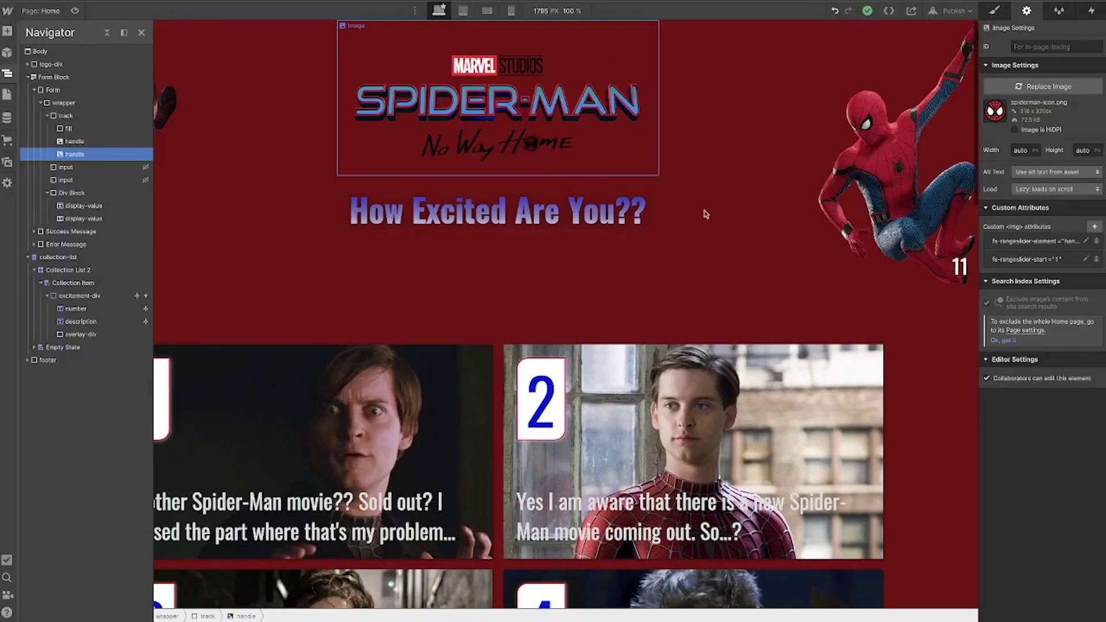
- Publish the site to the selected Webflow domain and open the live page
click(775, 228)
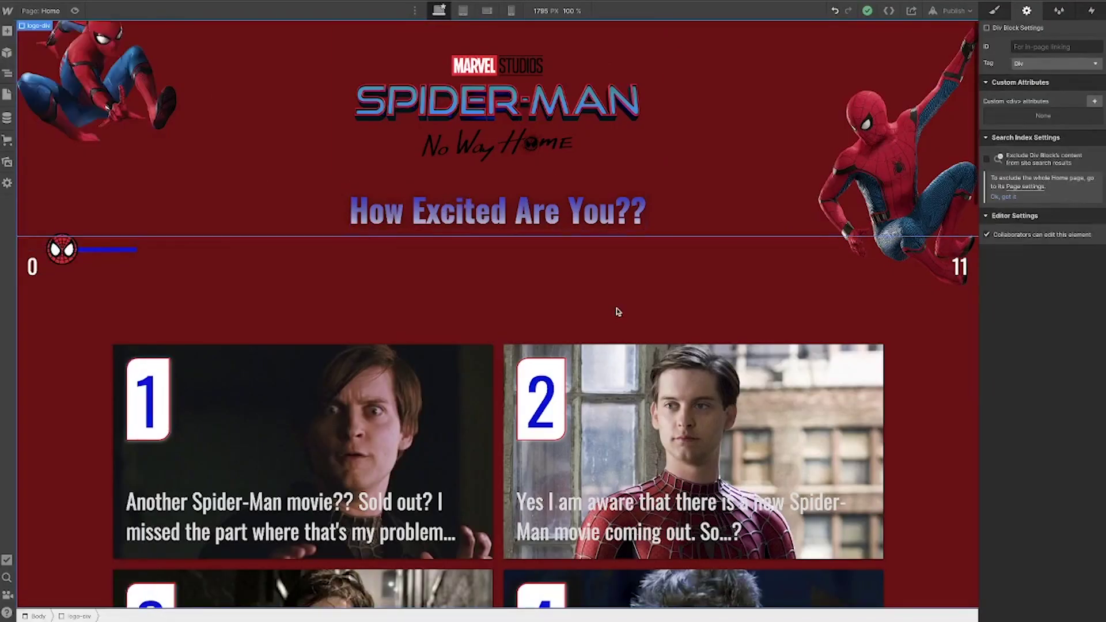
click(954, 11)
click(903, 145)
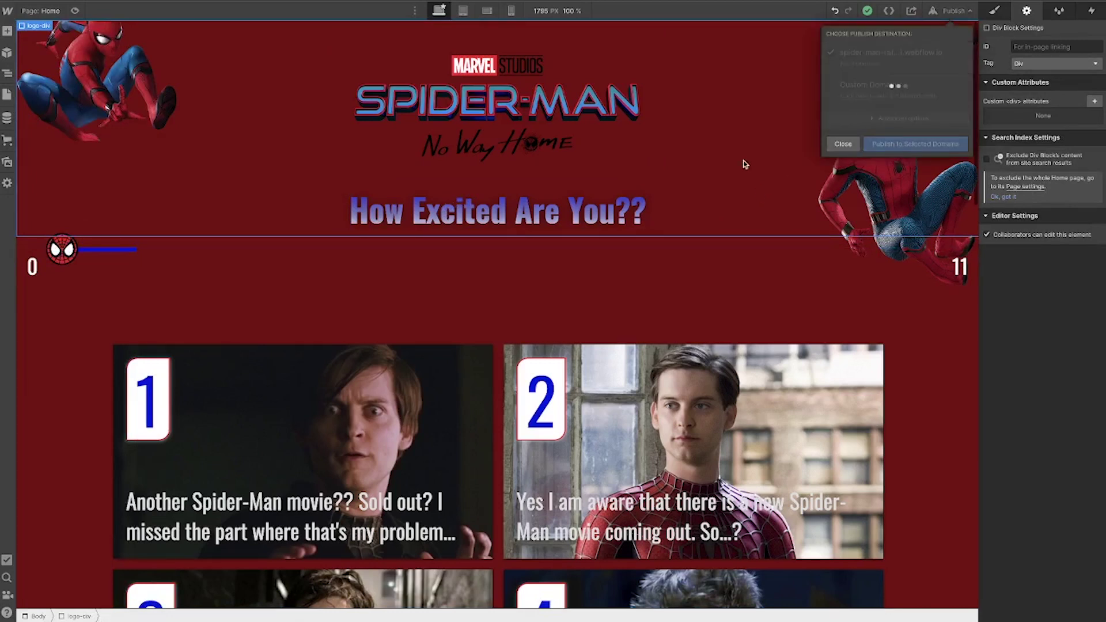
click(954, 54)
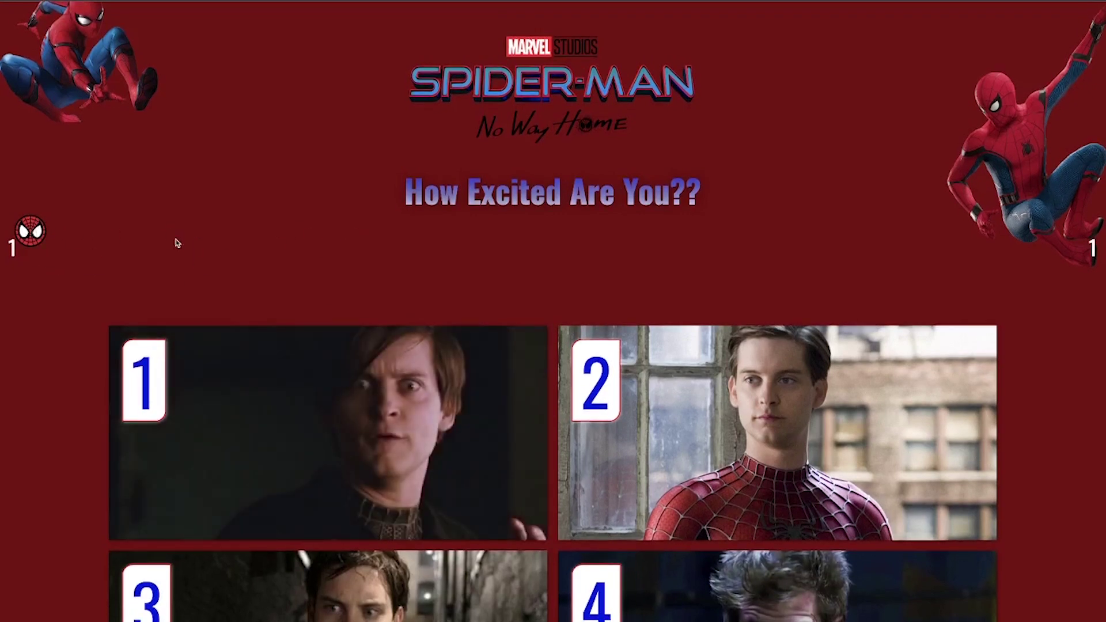
- Close the live page and set the cursor style of the slider handle to pointer in the Designer
key(ctrl+w)
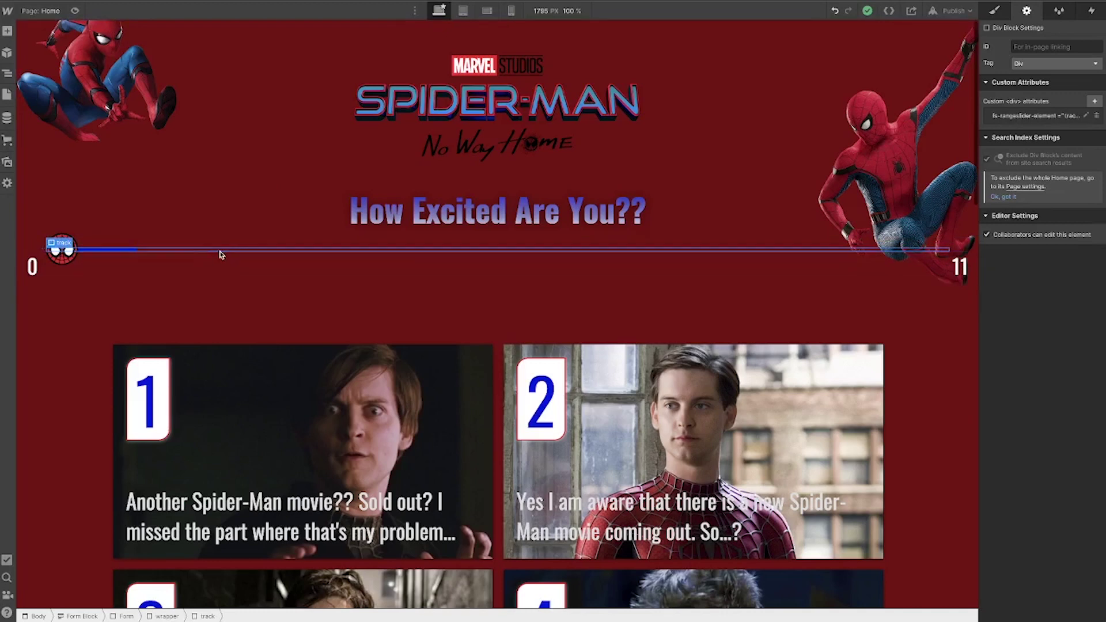
click(998, 13)
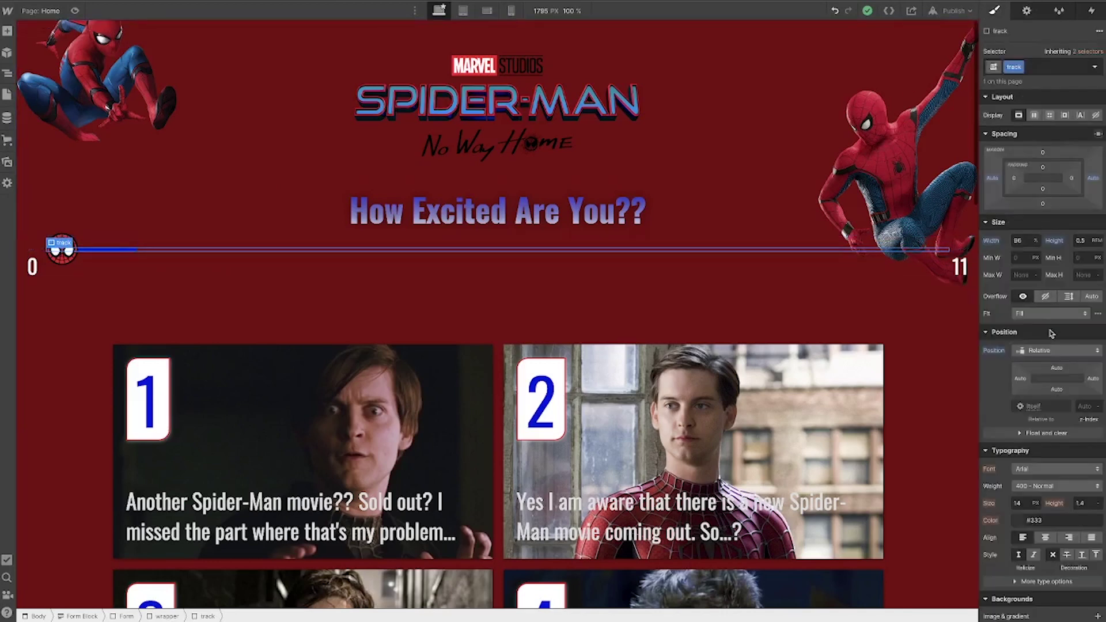
scroll(1052, 333, down, 4)
click(1019, 436)
click(909, 402)
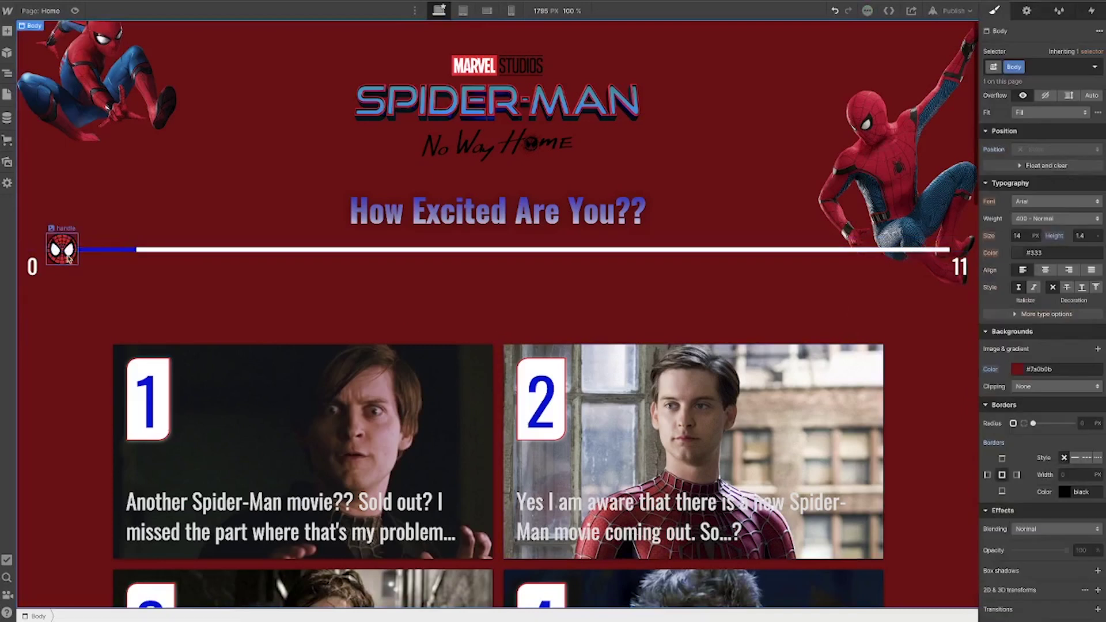
click(72, 251)
scroll(1075, 478, down, 2)
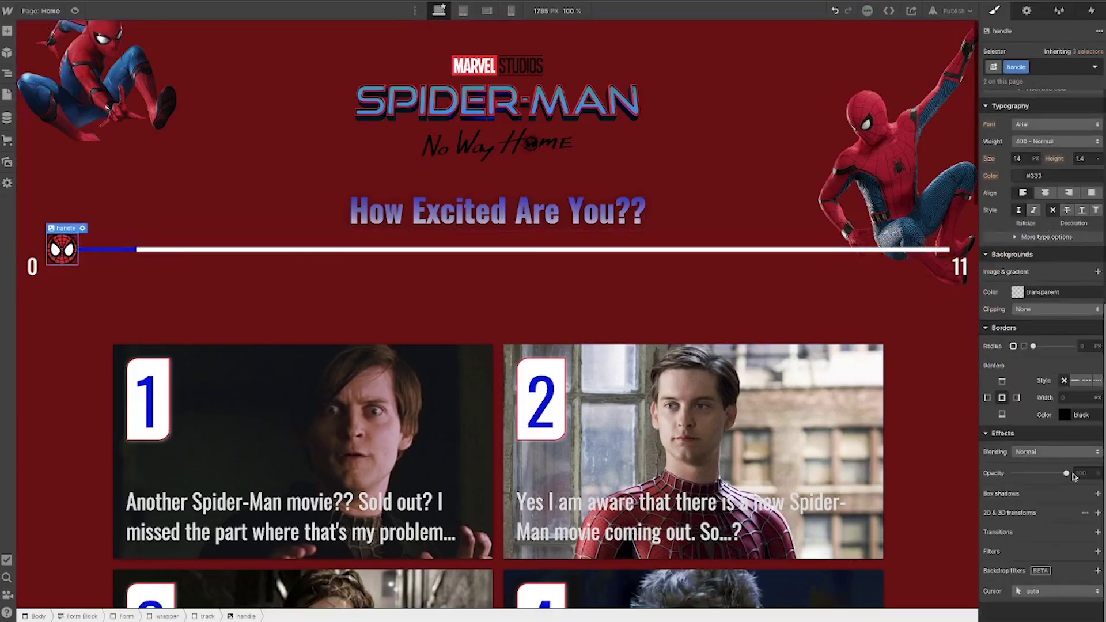
click(1074, 589)
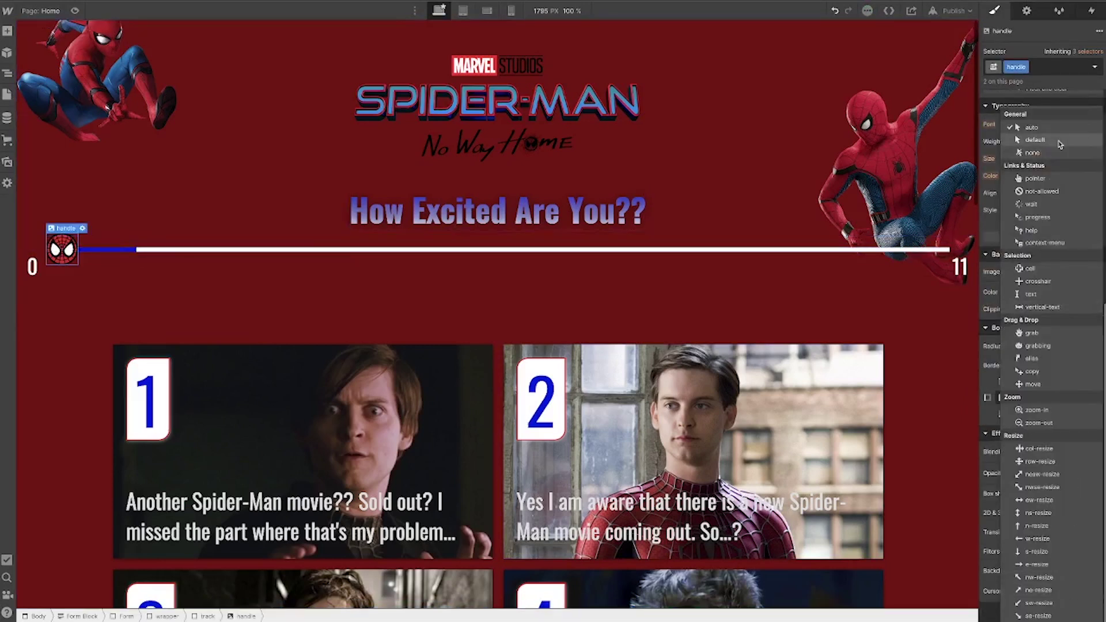
click(1035, 178)
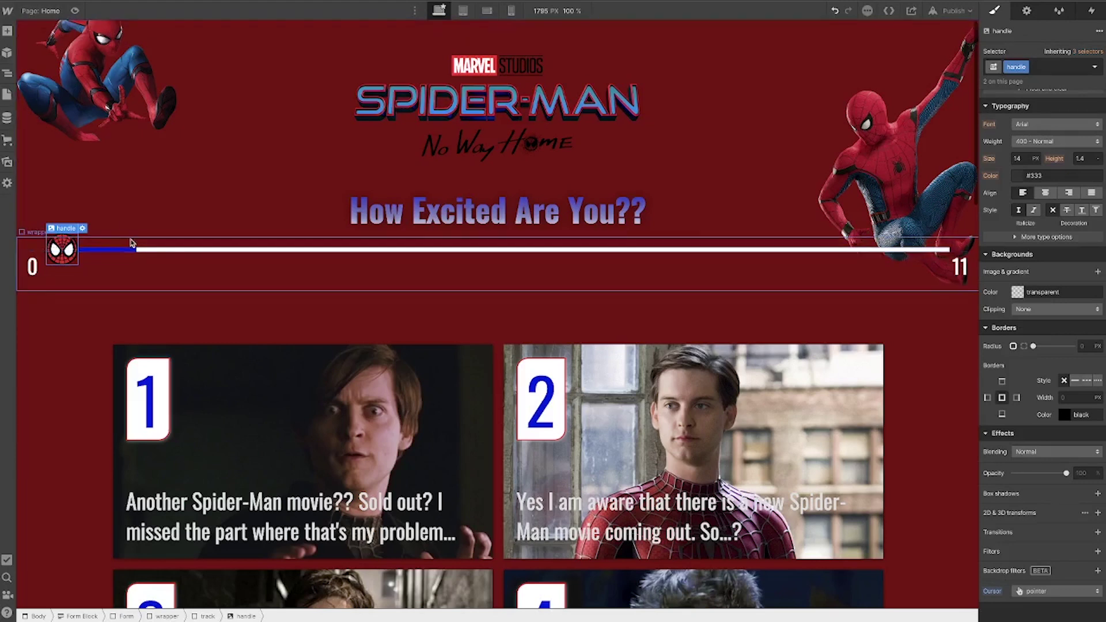
click(7, 73)
click(310, 337)
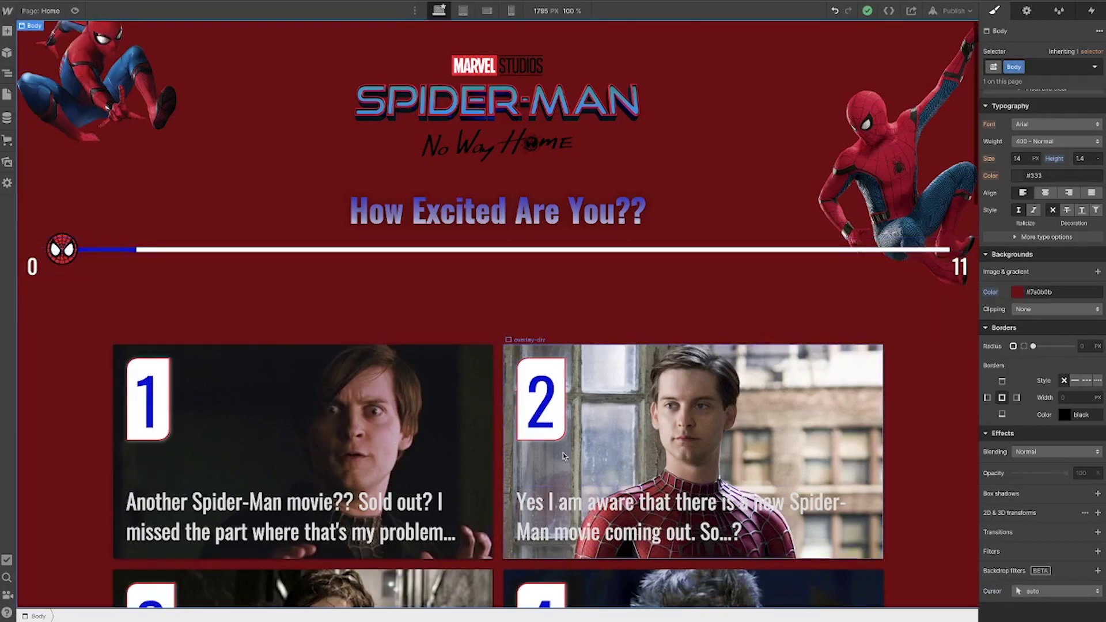
scroll(536, 392, down, 3)
scroll(512, 366, up, 3)
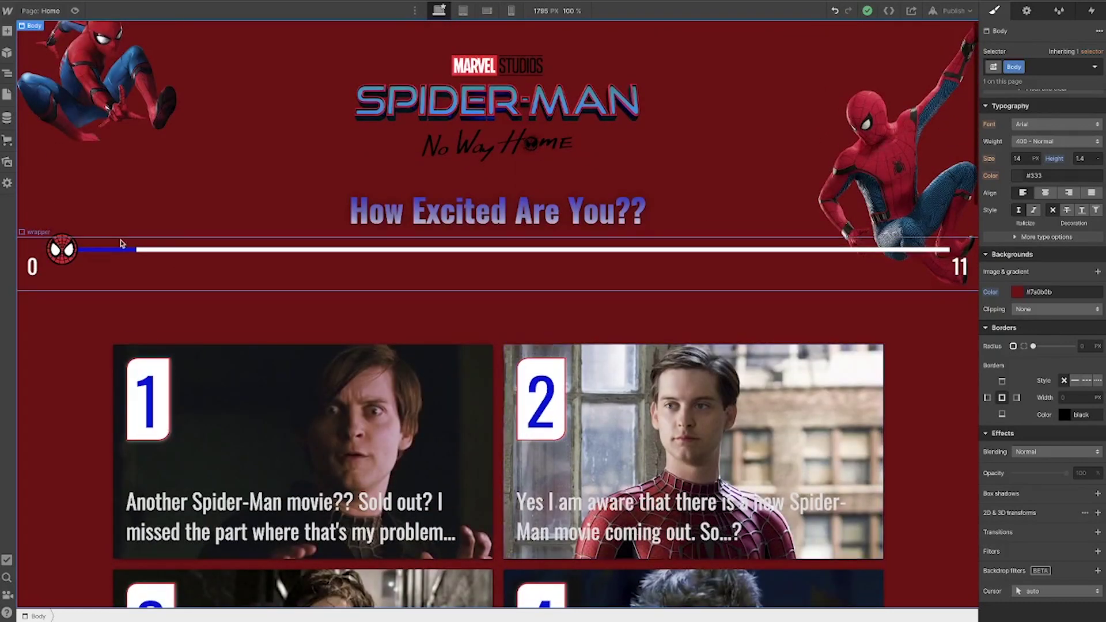
- Look up the Filters attribute in the CMS Filter documentation and add fs-cmsfilter-element with the value filters to the Form
click(7, 73)
click(60, 91)
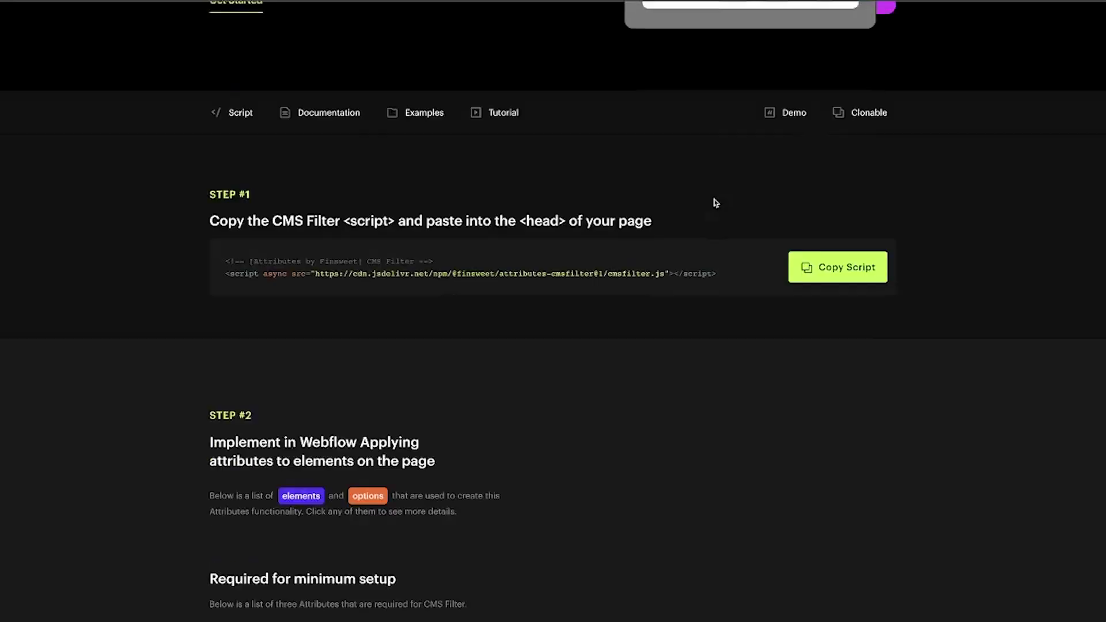
scroll(714, 203, down, 8)
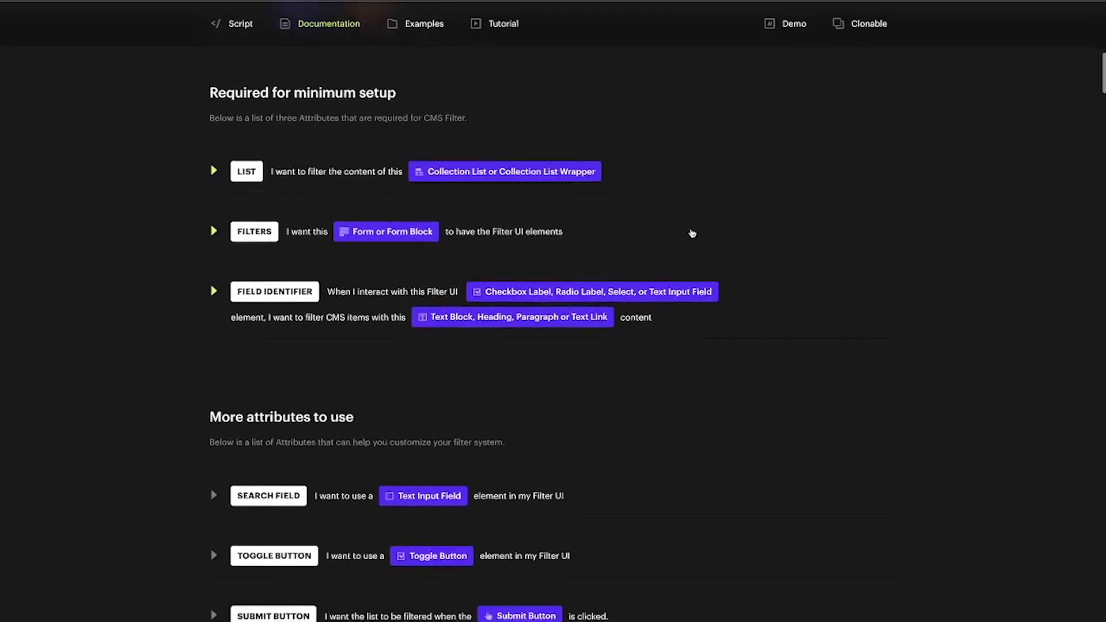
click(692, 233)
scroll(588, 250, down, 2)
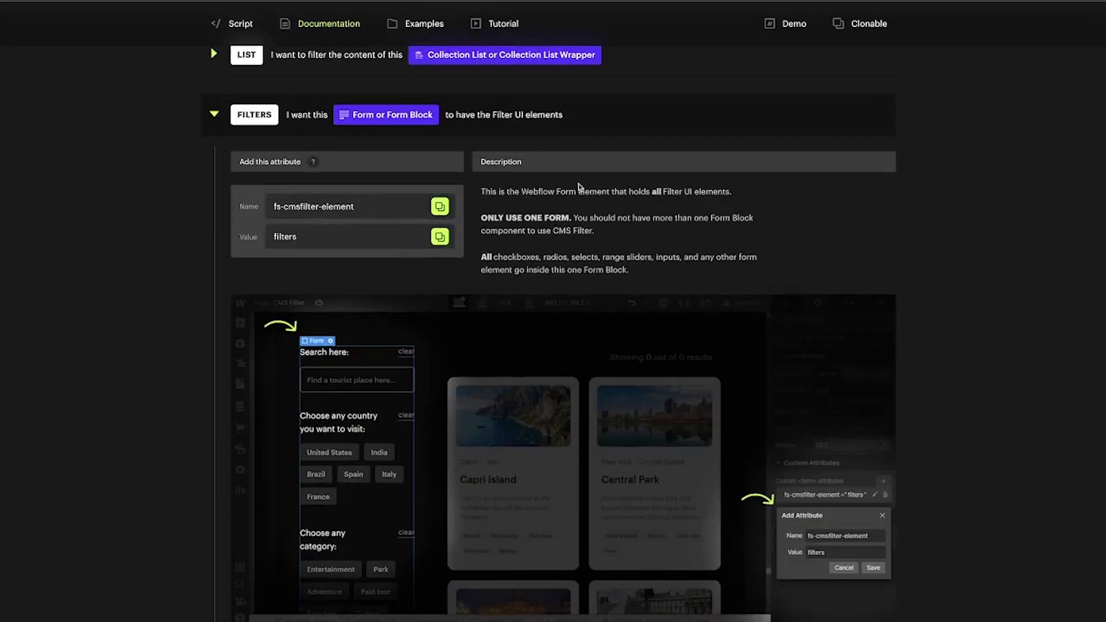
scroll(354, 243, down, 2)
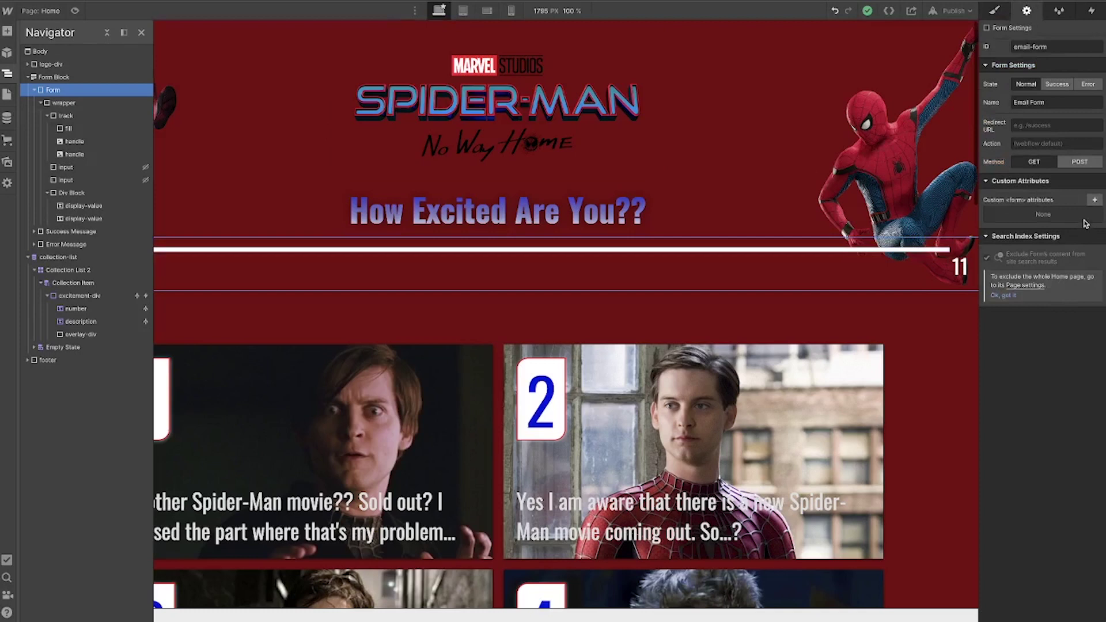
click(1095, 200)
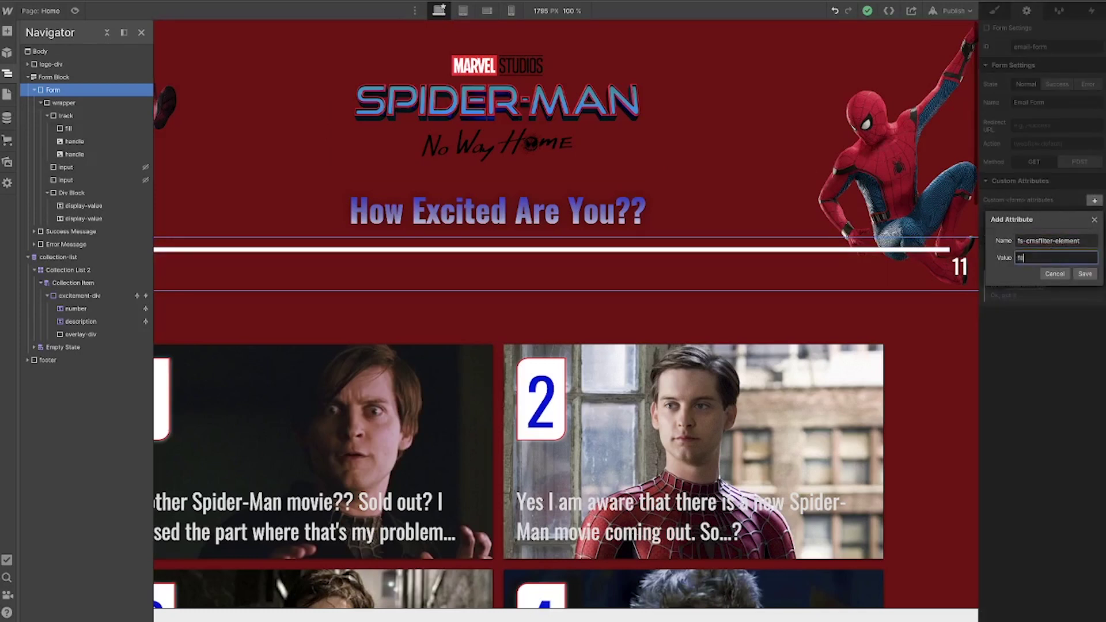
click(1084, 274)
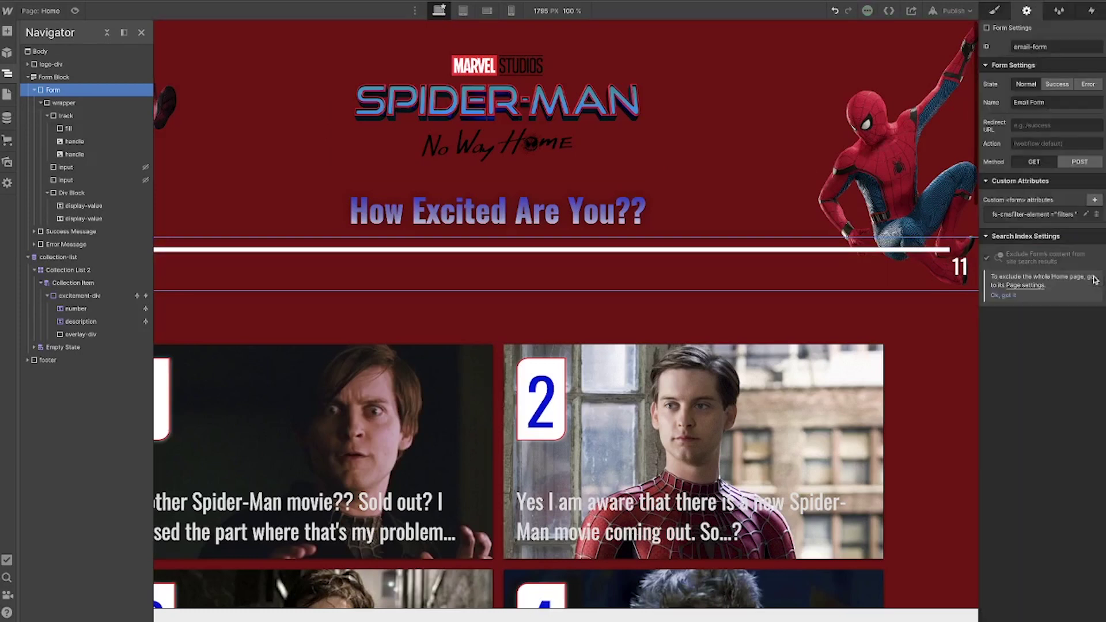
- Republish the site to the selected Webflow domain and open the updated live page
click(528, 335)
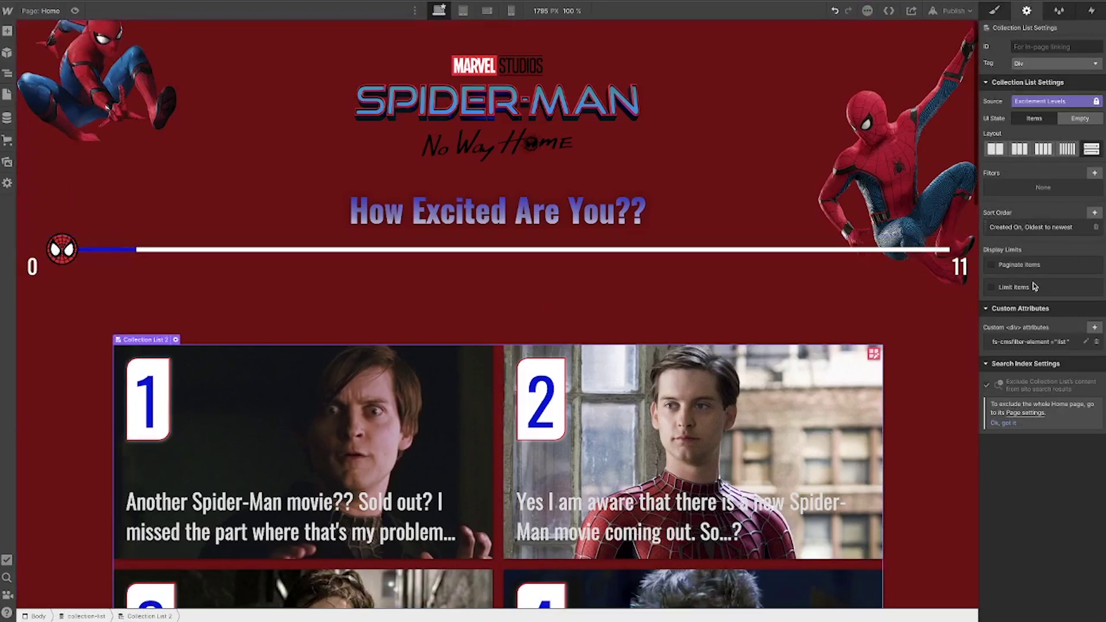
click(953, 11)
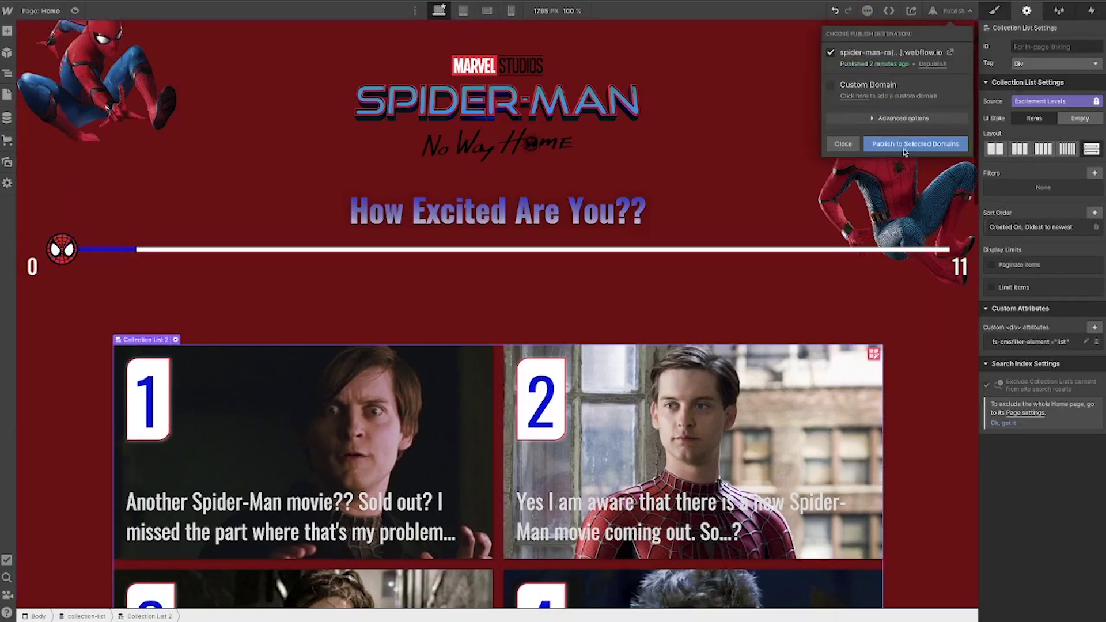
click(908, 147)
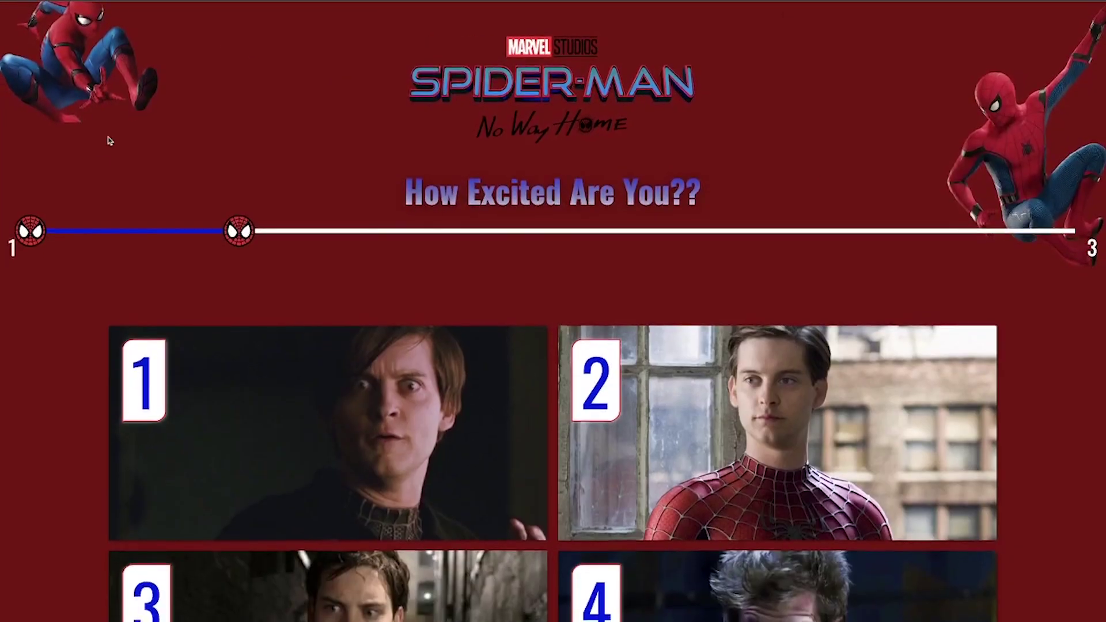
- Test the live slider by moving the second handle to 6 and the first to 4, checking the filtered list
drag(235, 237, 510, 238)
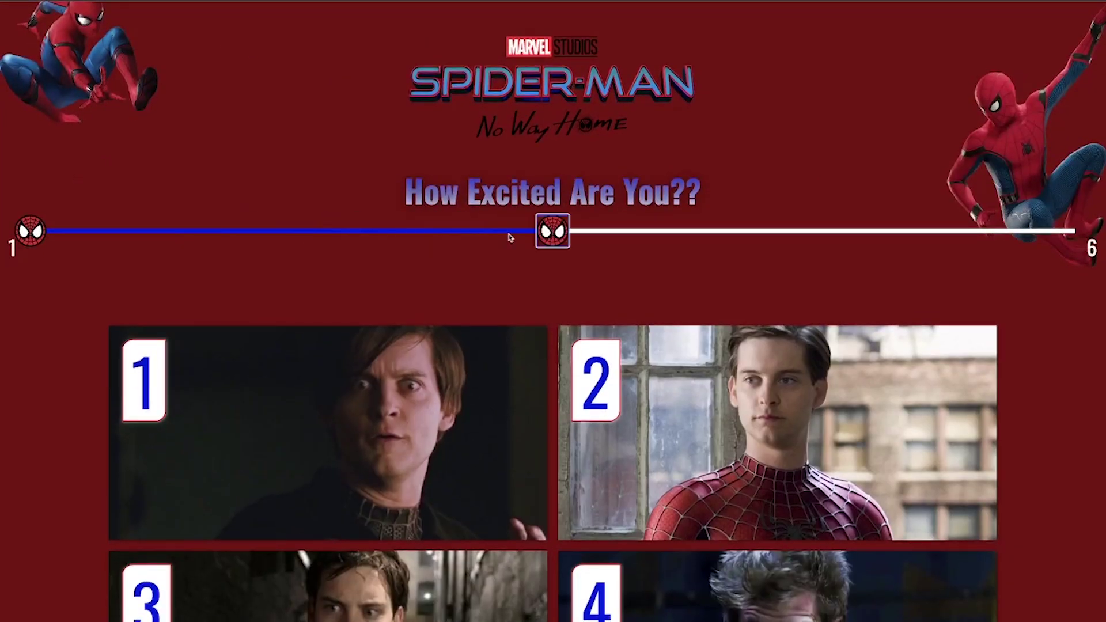
drag(68, 238, 317, 236)
scroll(369, 235, down, 3)
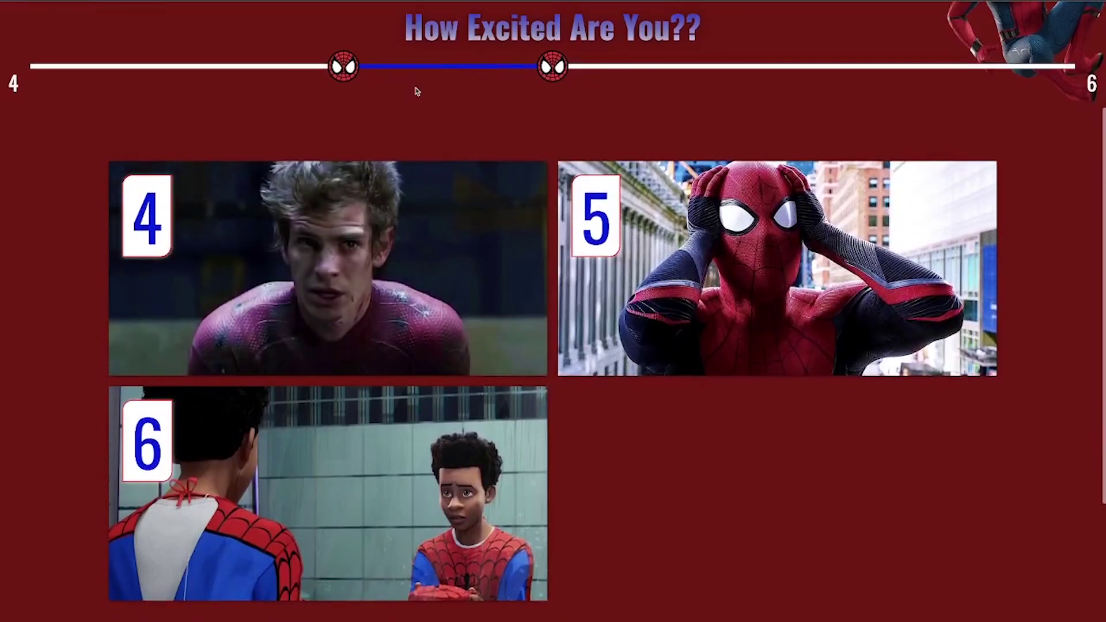
scroll(414, 89, up, 3)
scroll(467, 166, down, 3)
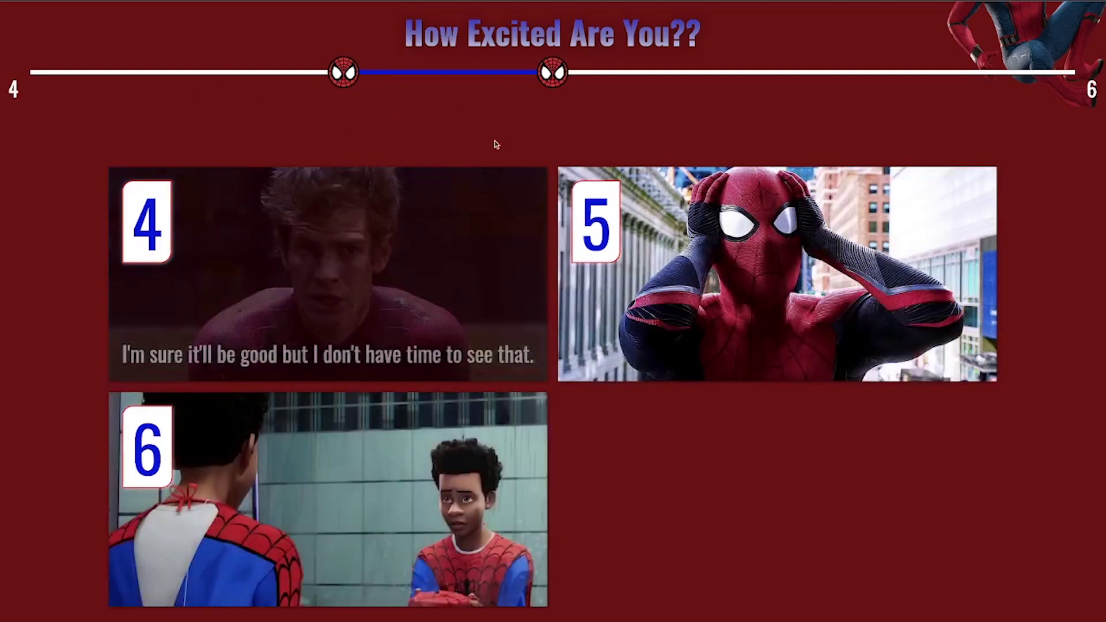
- Test the slider's extremes by setting the range to 1–2 and to 10–11, checking the cards and their overlay text
drag(363, 70, 30, 71)
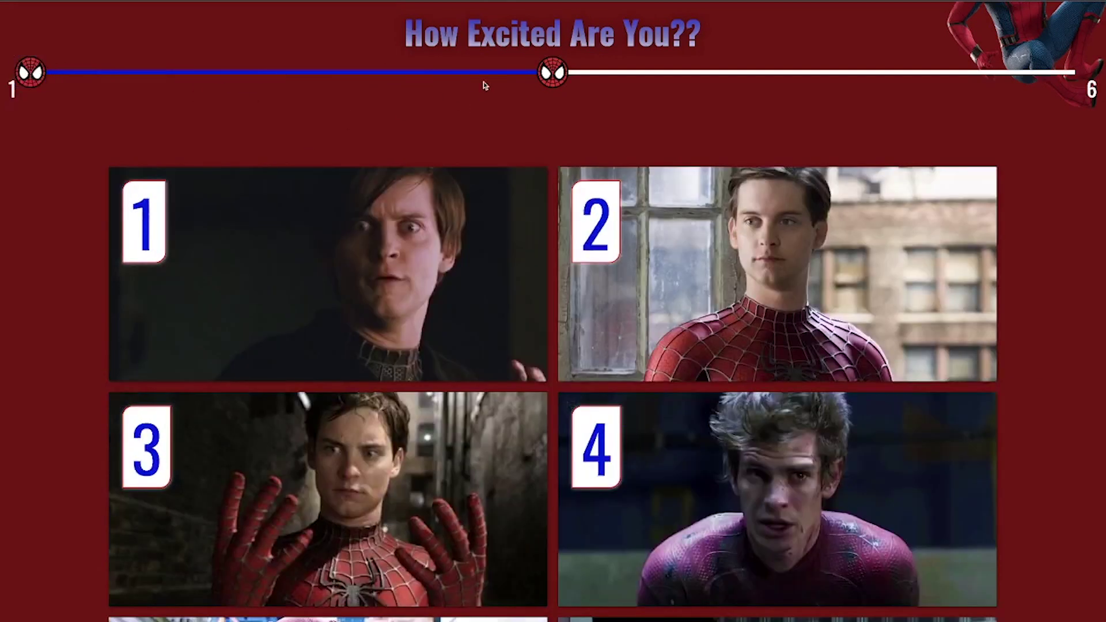
drag(539, 80, 145, 78)
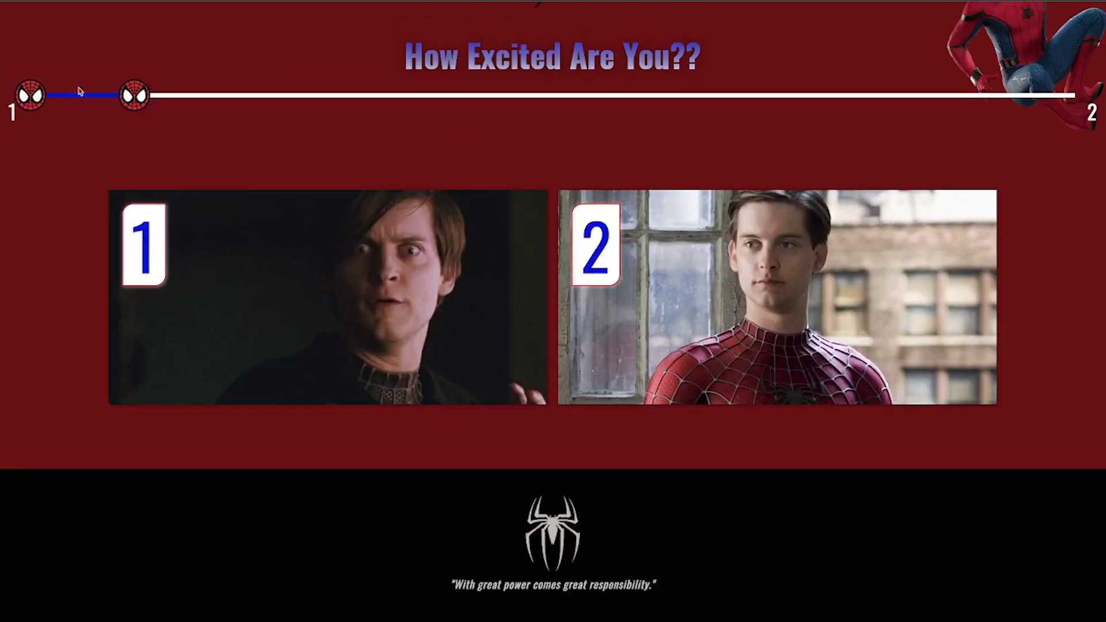
key(End)
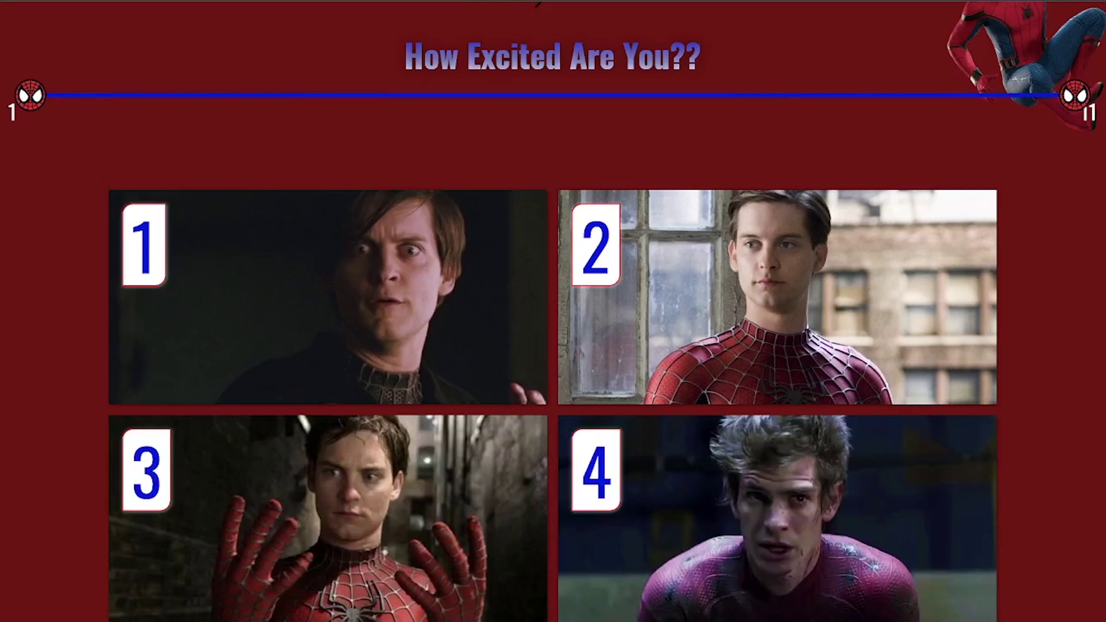
key(End)
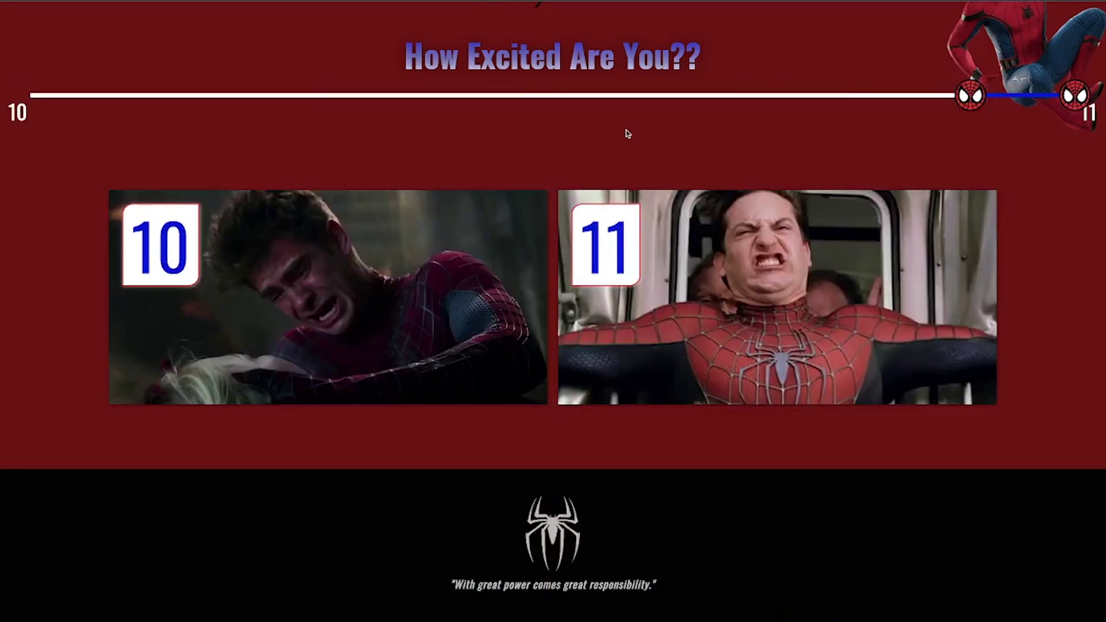
mouse_move(358, 316)
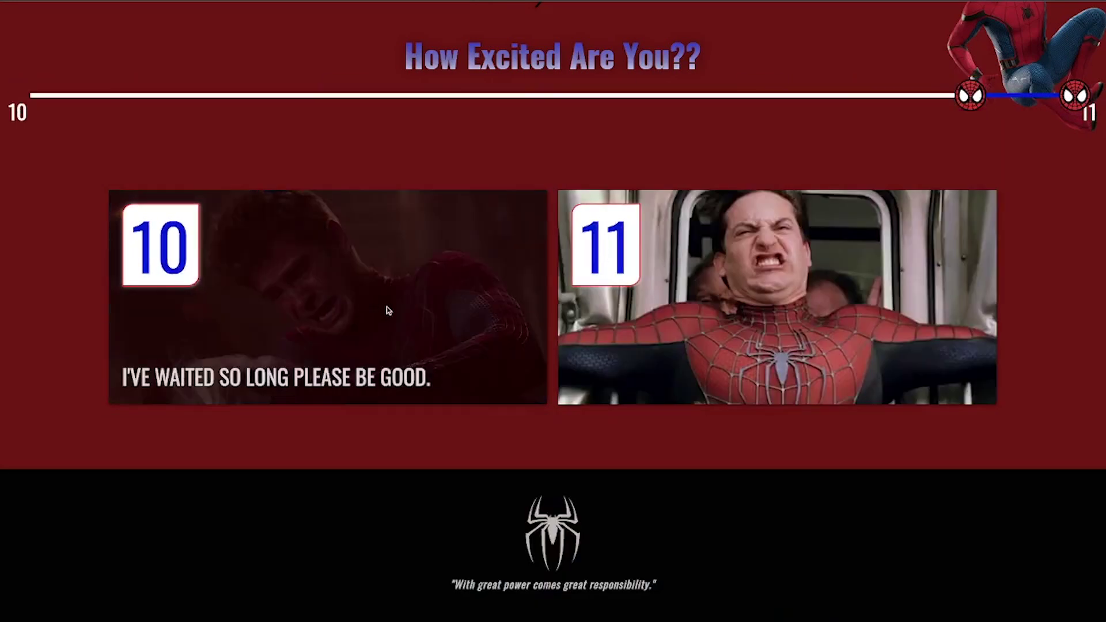
mouse_move(807, 298)
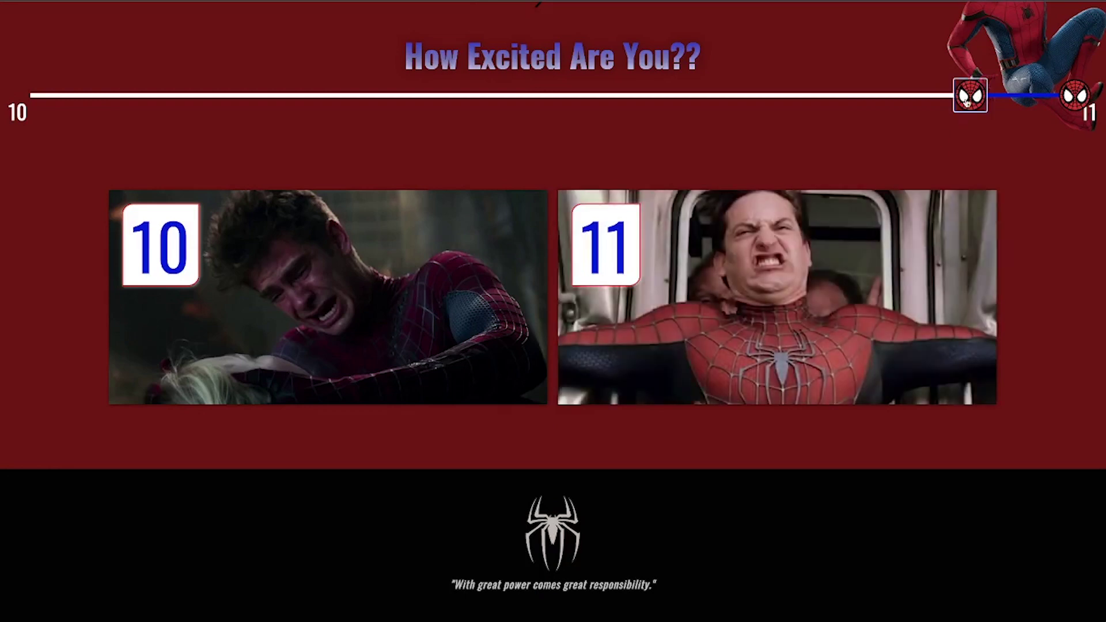
- Test the middle ranges by setting the handles to 5 and 8, extending the second to 9, and review the list
key(Left)
key(Left)
key(Left)
key(Left)
key(Left)
drag(916, 90, 812, 92)
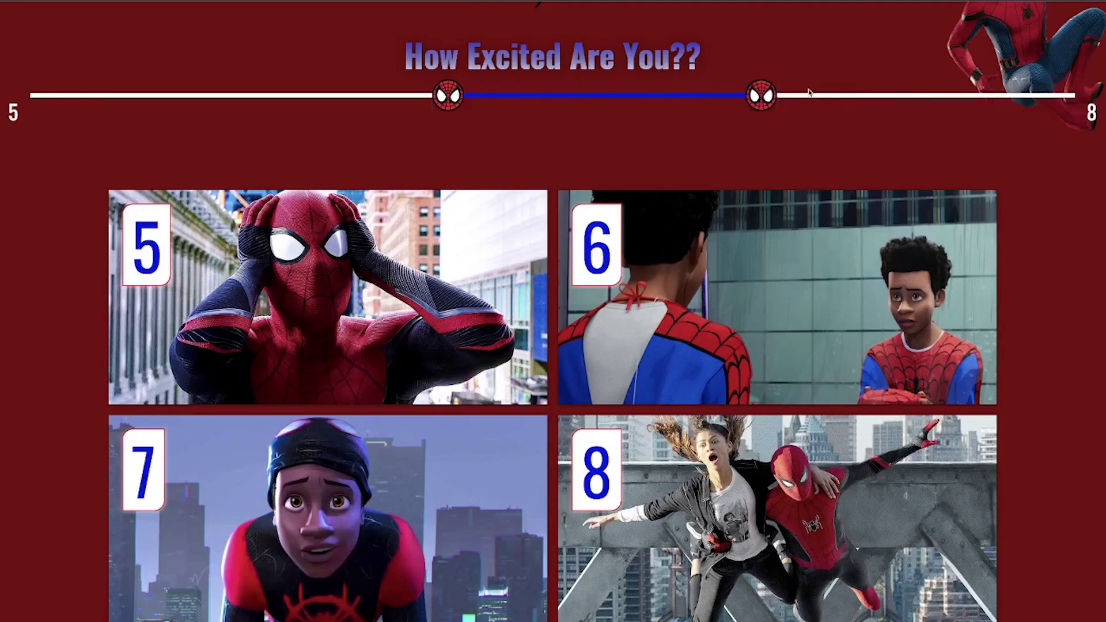
scroll(890, 180, down, 4)
scroll(890, 180, up, 3)
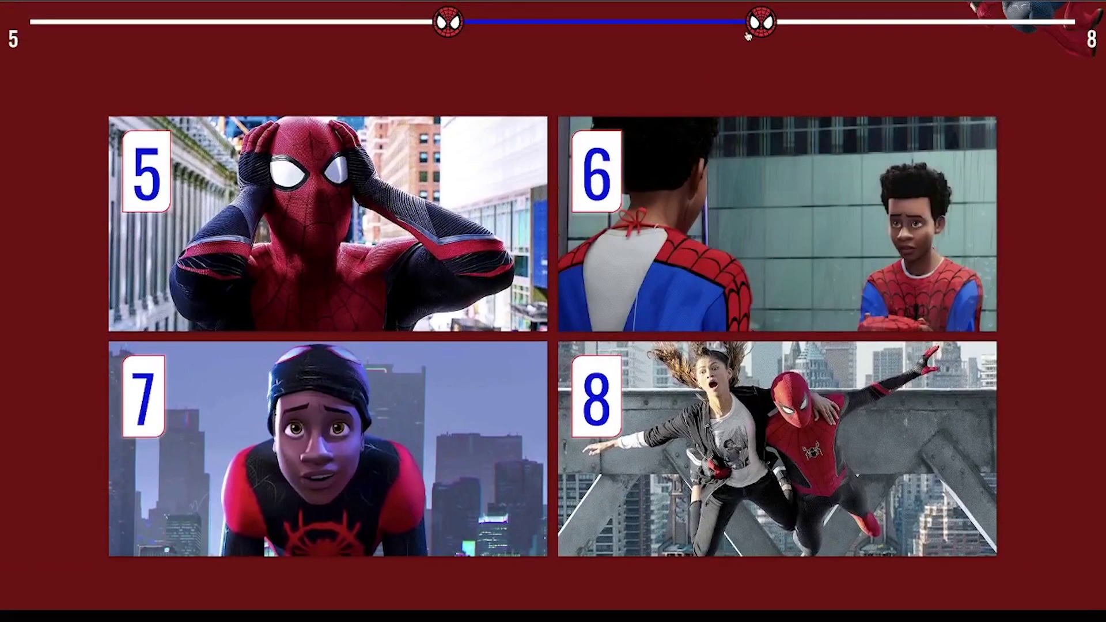
drag(760, 22, 891, 37)
scroll(740, 98, up, 4)
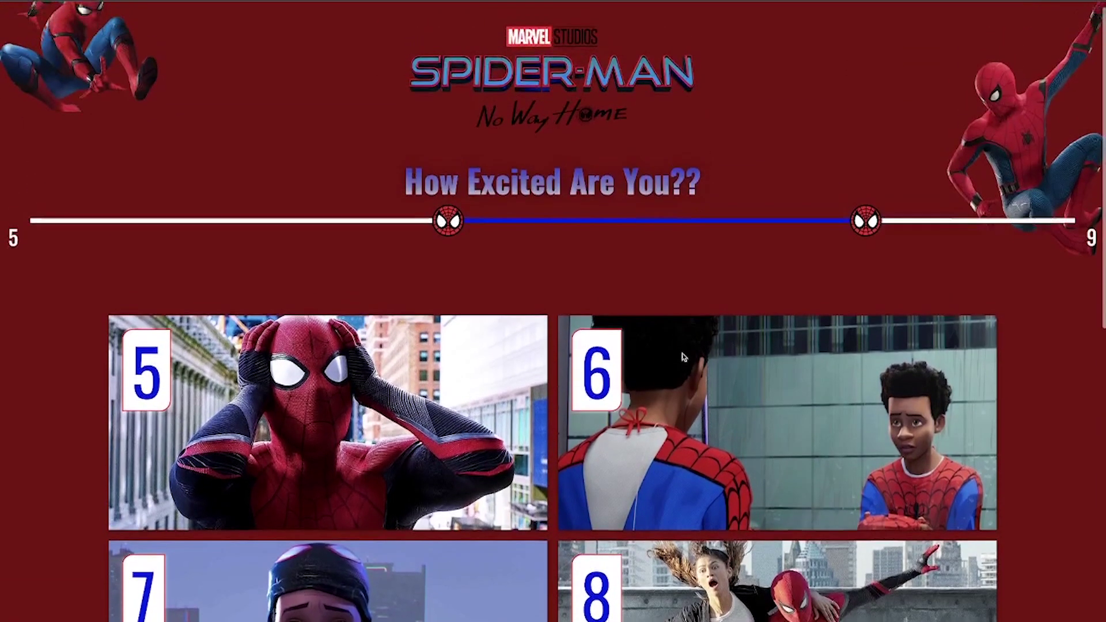
scroll(592, 388, down, 2)
scroll(593, 389, down, 1)
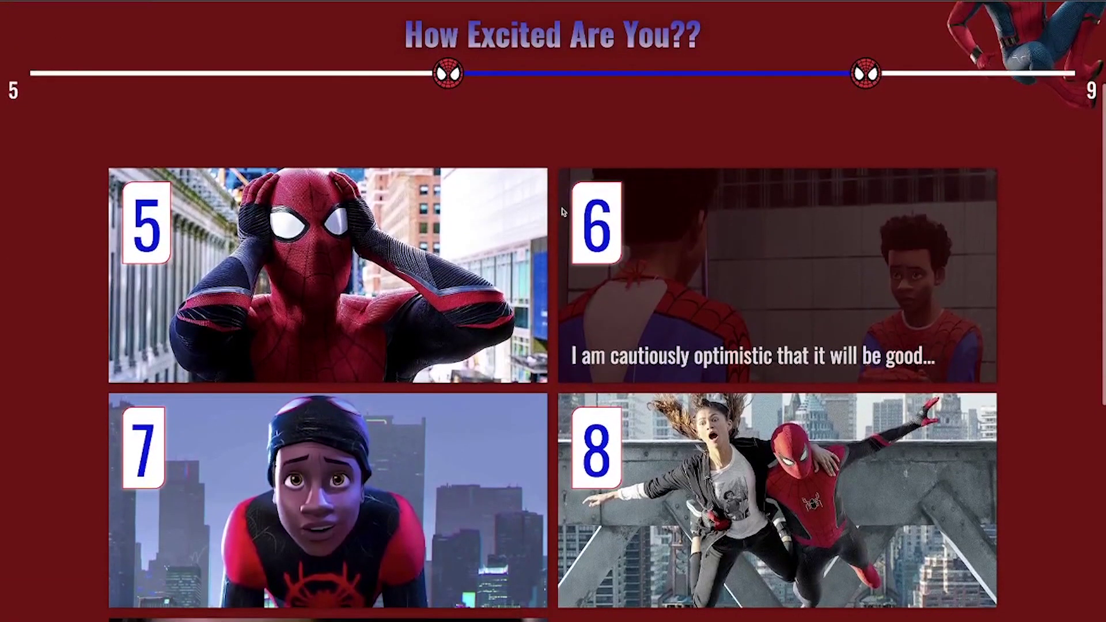
- Widen the slider range to 2–10 and check the filtered cards
drag(448, 74, 172, 65)
drag(881, 79, 968, 75)
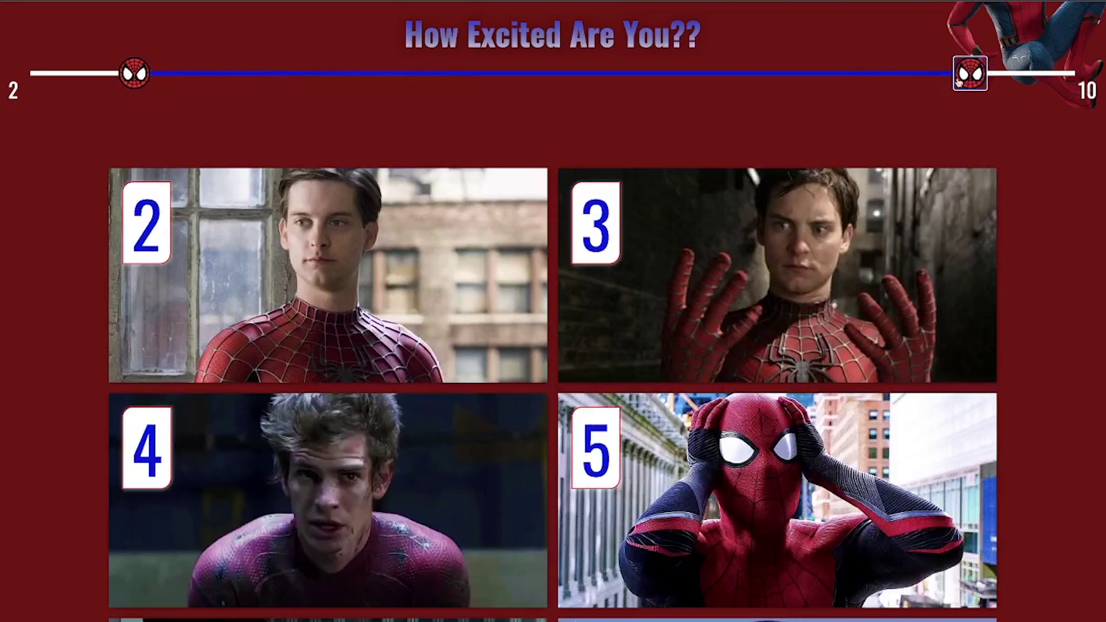
scroll(359, 328, down, 2)
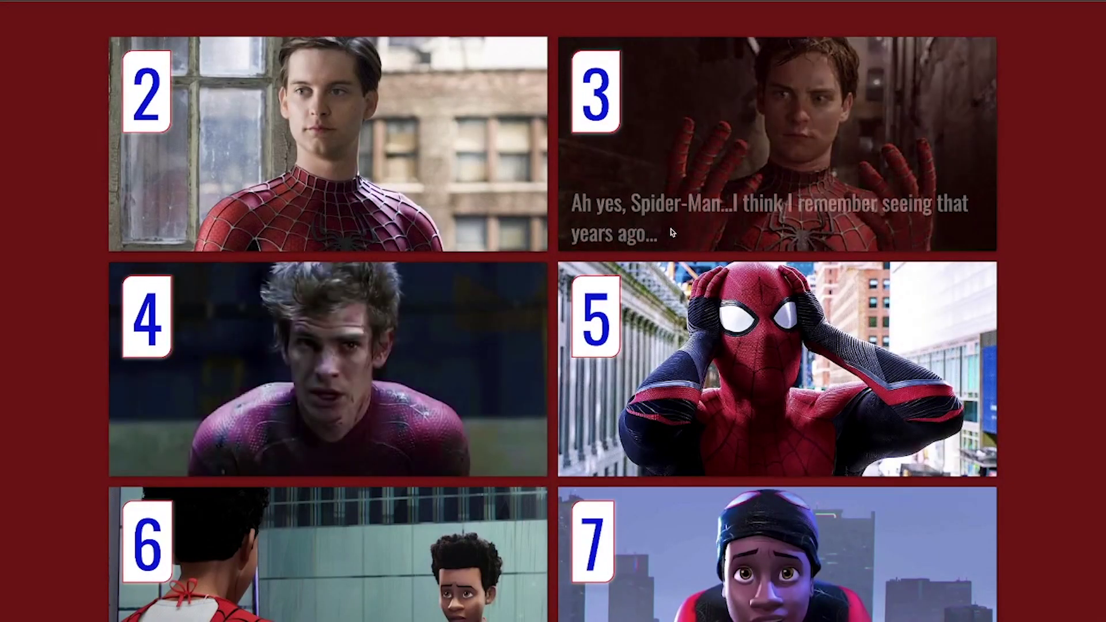
- Narrow the range to 2–6, move the handles to 4 and 9, and check the filtered cards down to the footer
scroll(669, 234, up, 2)
drag(974, 59, 527, 68)
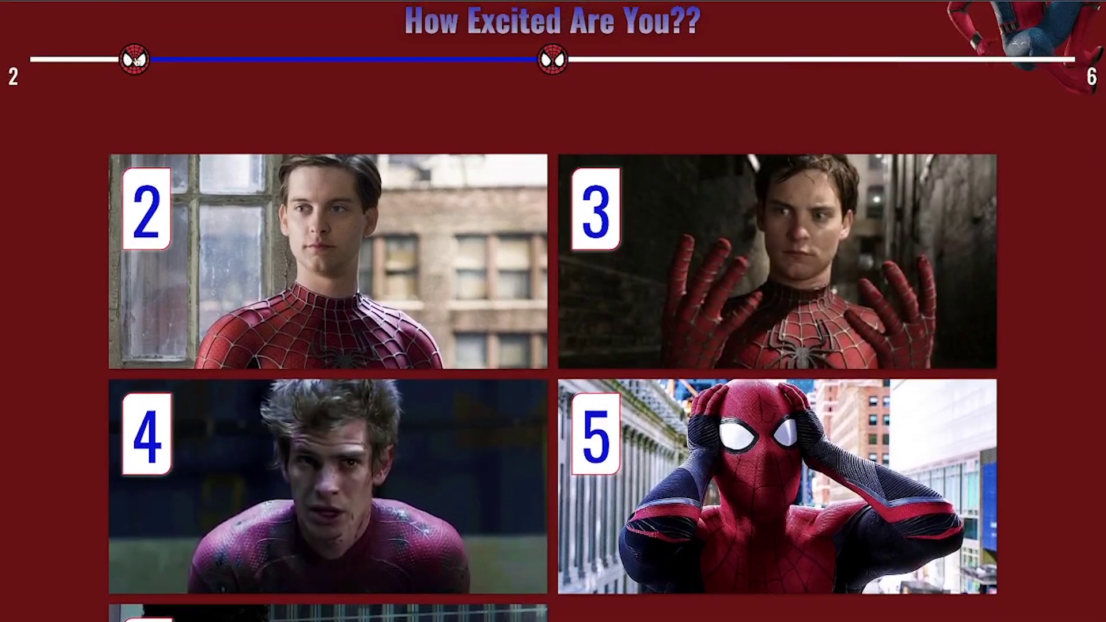
drag(134, 60, 367, 67)
drag(552, 60, 865, 60)
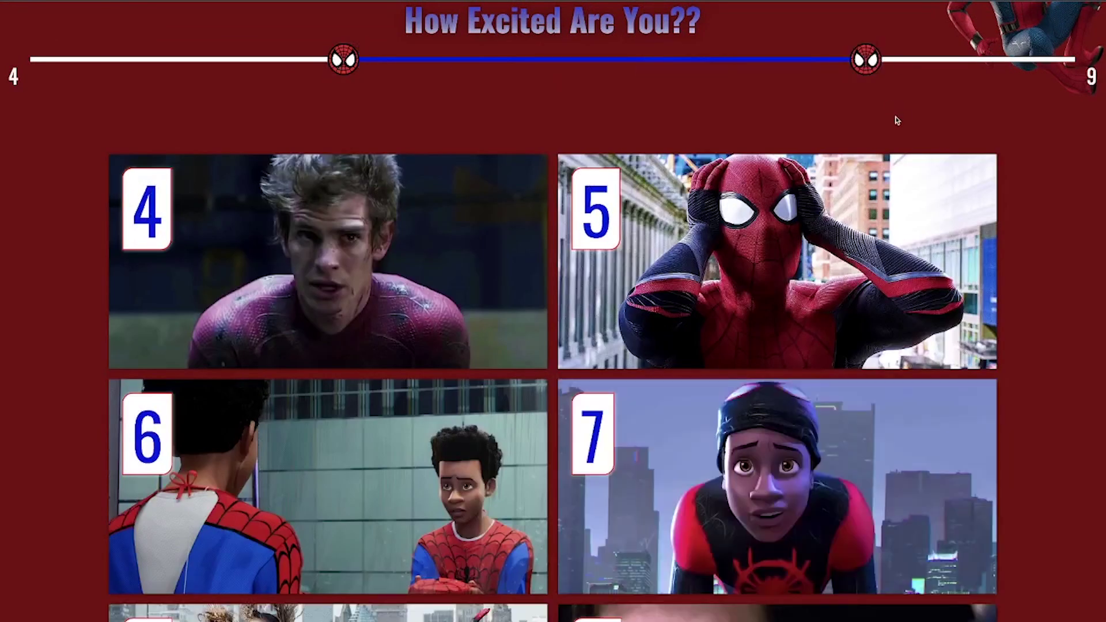
scroll(1034, 134, down, 5)
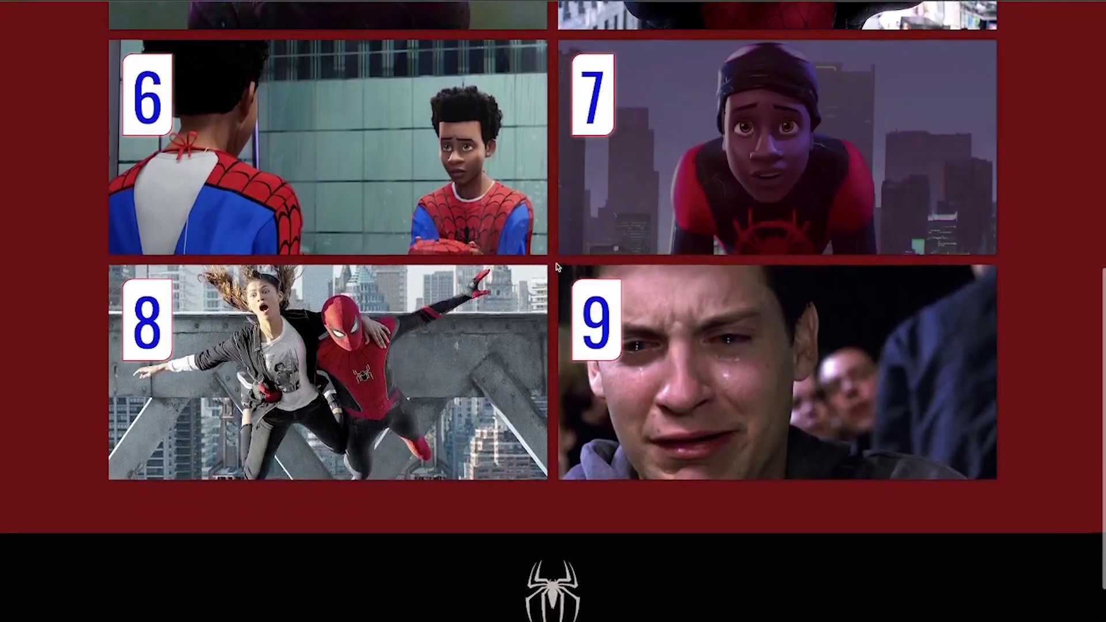
- Return to the slider and narrow its range to 3–7 by moving both handles, checking the filtered cards
scroll(461, 231, up, 1)
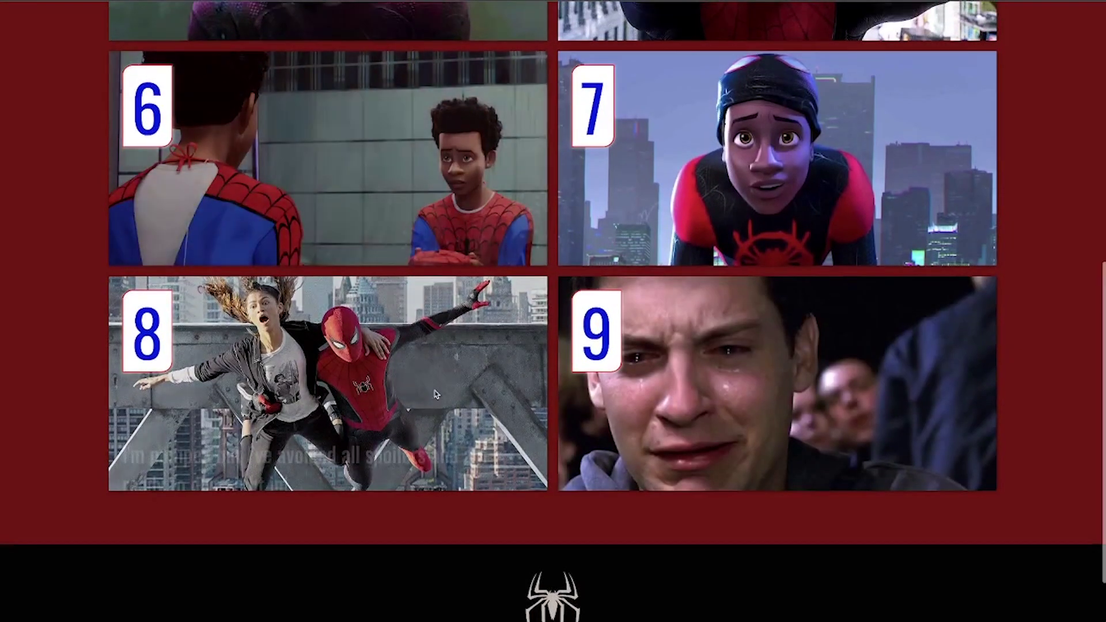
mouse_move(385, 176)
scroll(385, 175, up, 10)
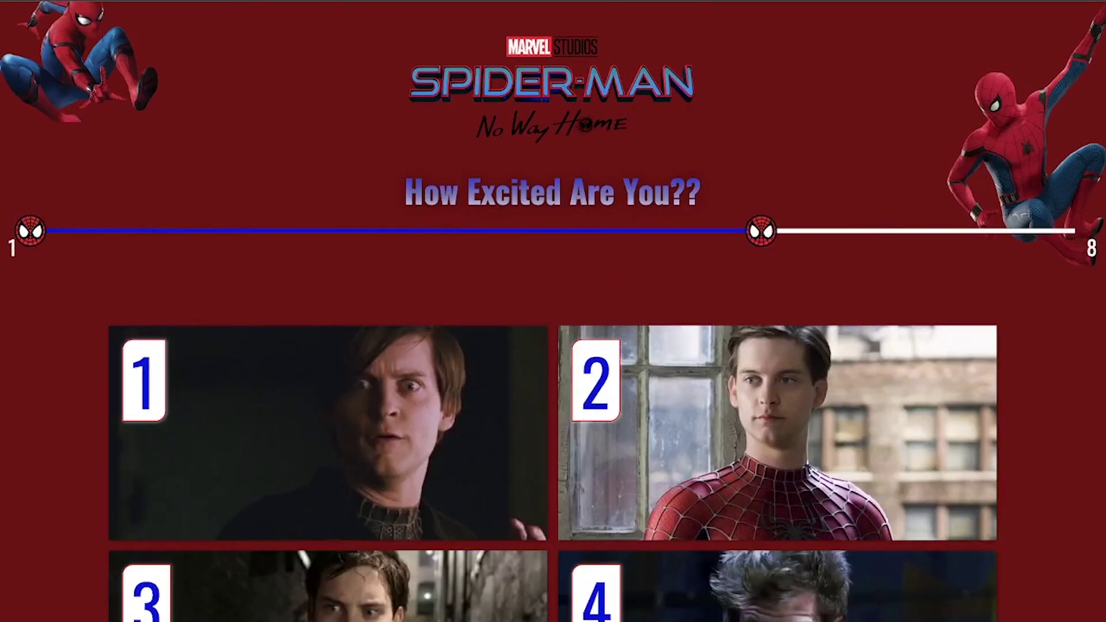
drag(33, 233, 456, 231)
drag(767, 231, 692, 247)
drag(448, 232, 238, 232)
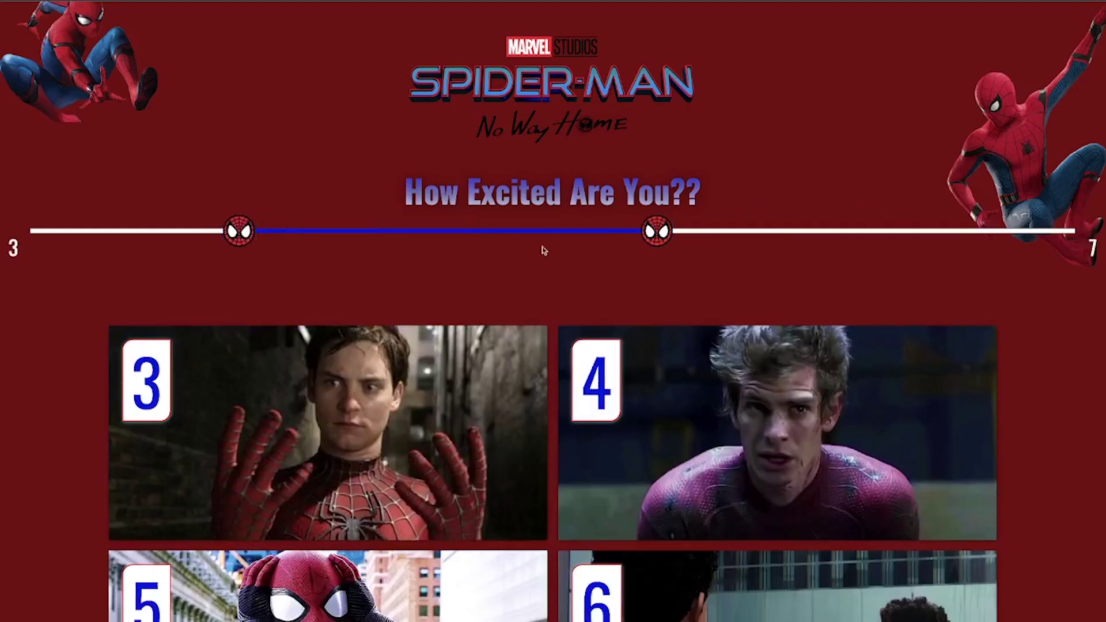
- Widen the slider range to 3–10, review the cards, and reduce the second handle to 5
drag(672, 231, 974, 231)
scroll(974, 232, down, 4)
scroll(886, 92, up, 3)
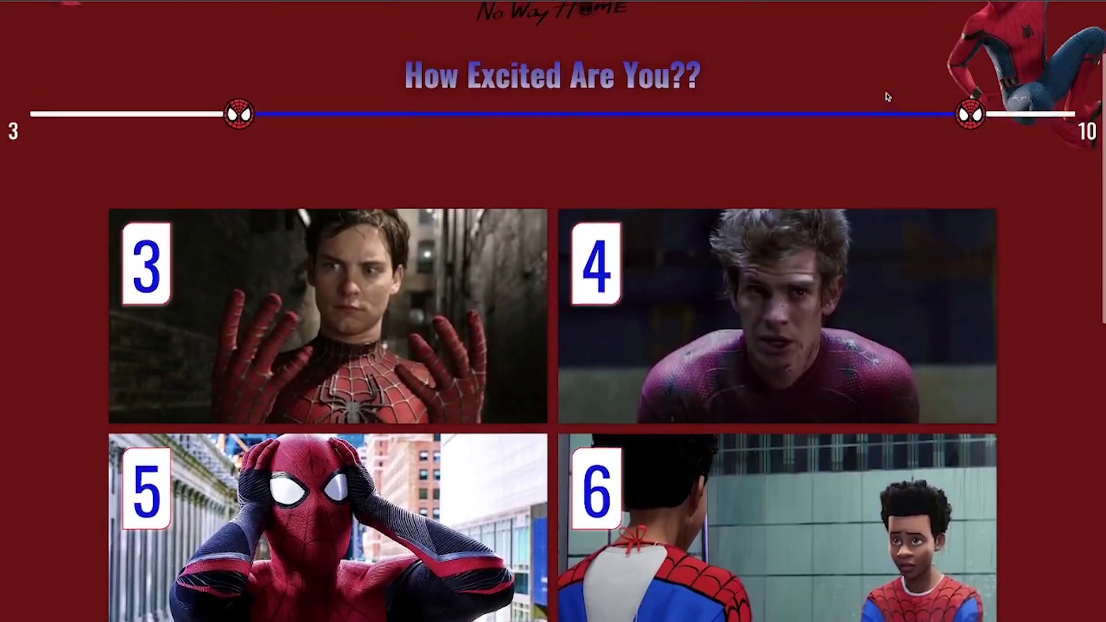
drag(970, 160, 426, 167)
scroll(425, 164, down, 2)
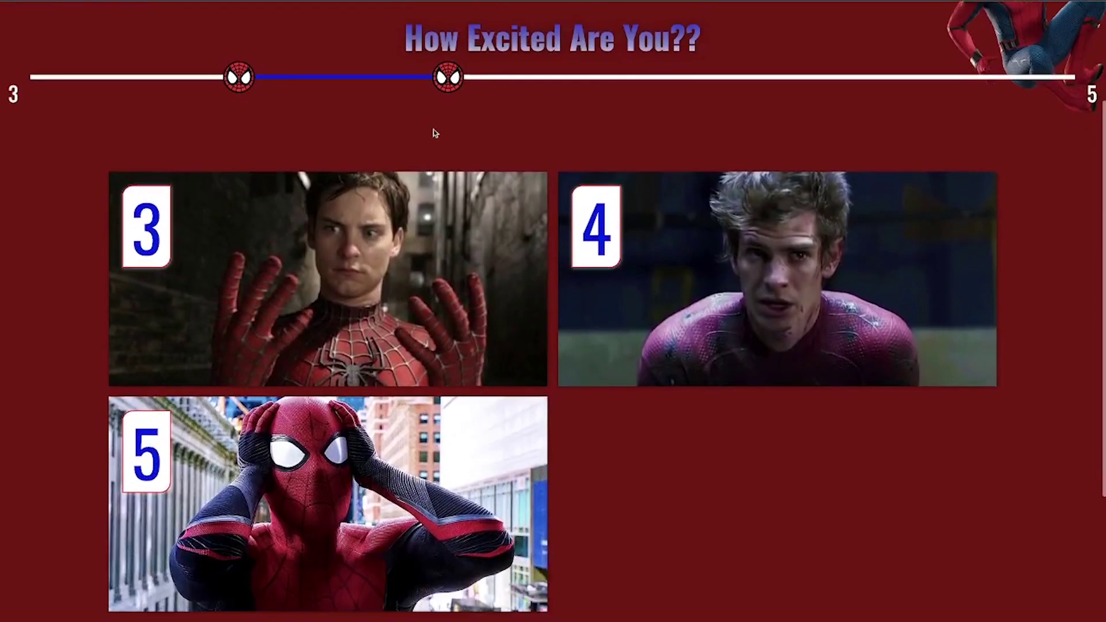
- Set the second handle to 6, review the filtered cards, and extend that handle close to the slider's maximum
drag(411, 76, 554, 69)
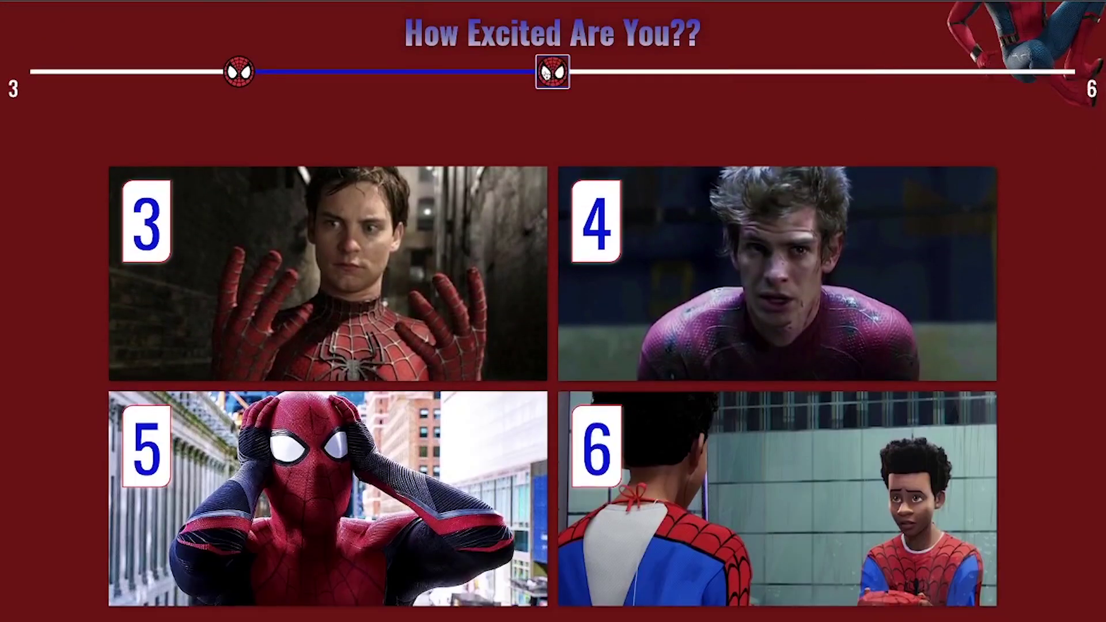
scroll(378, 144, down, 2)
scroll(379, 144, down, 1)
scroll(642, 87, up, 2)
drag(553, 35, 971, 34)
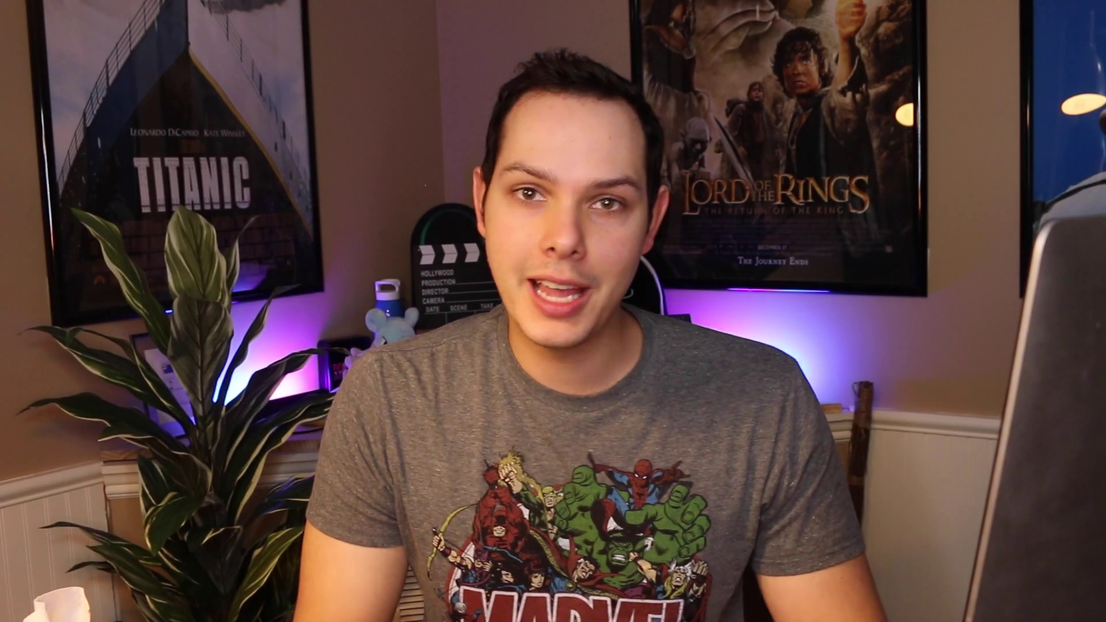